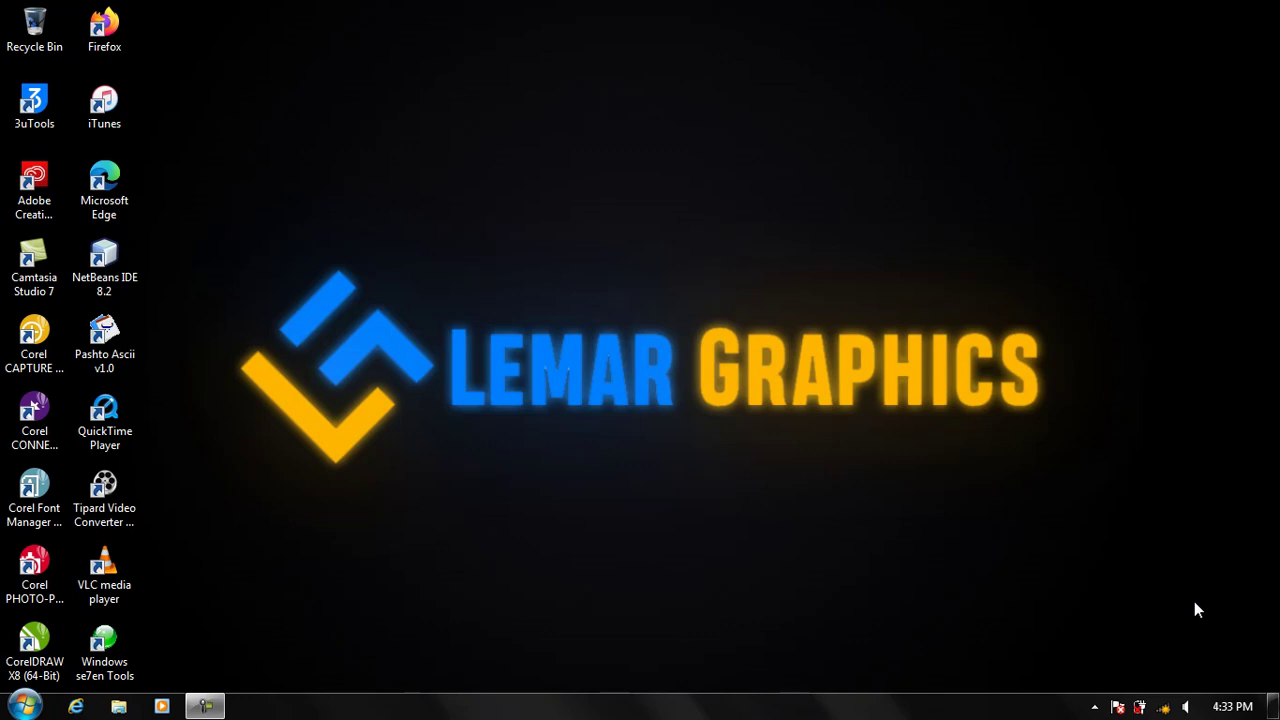
- Launch Microsoft Access by searching 'acces' from the Start menu
click(24, 706)
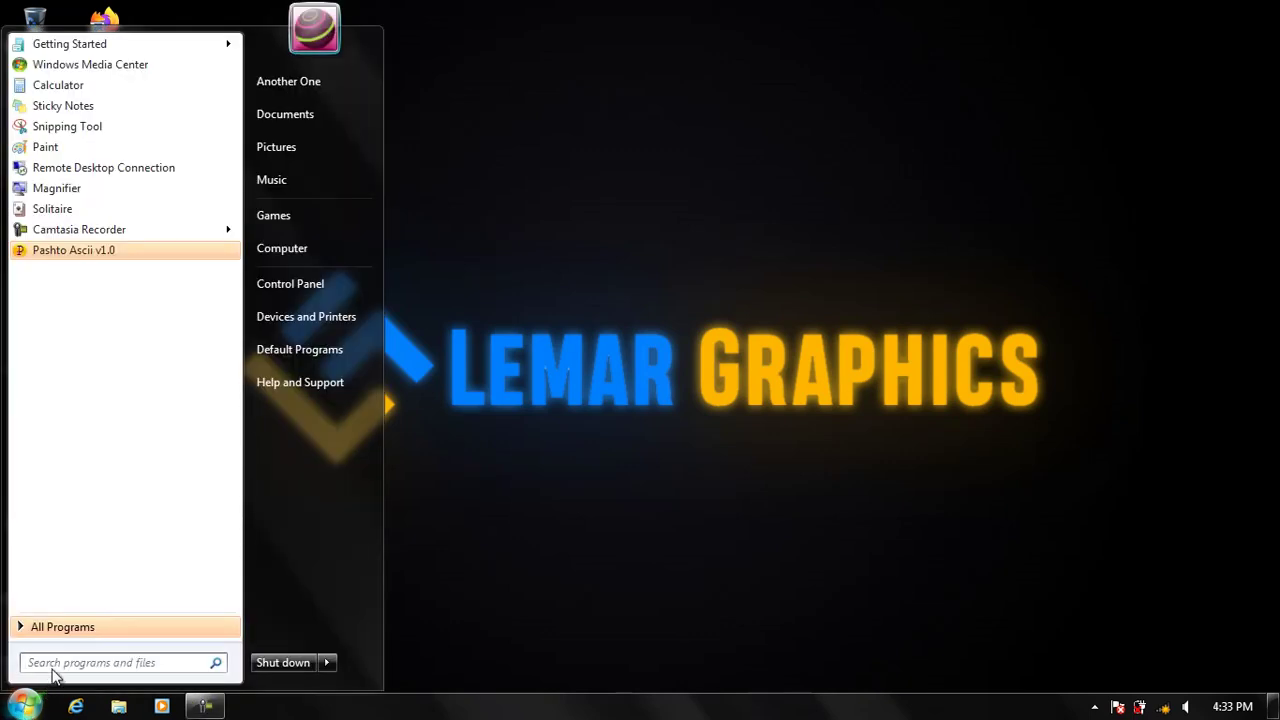
text(acces)
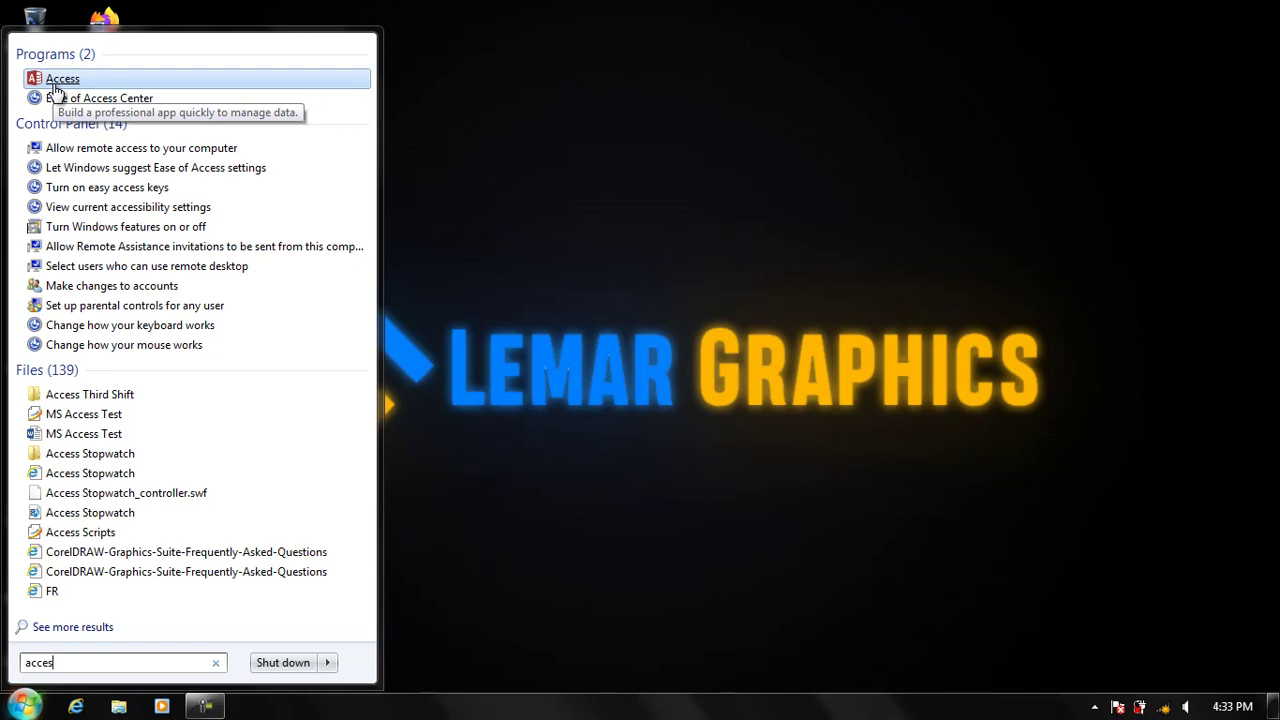
click(55, 82)
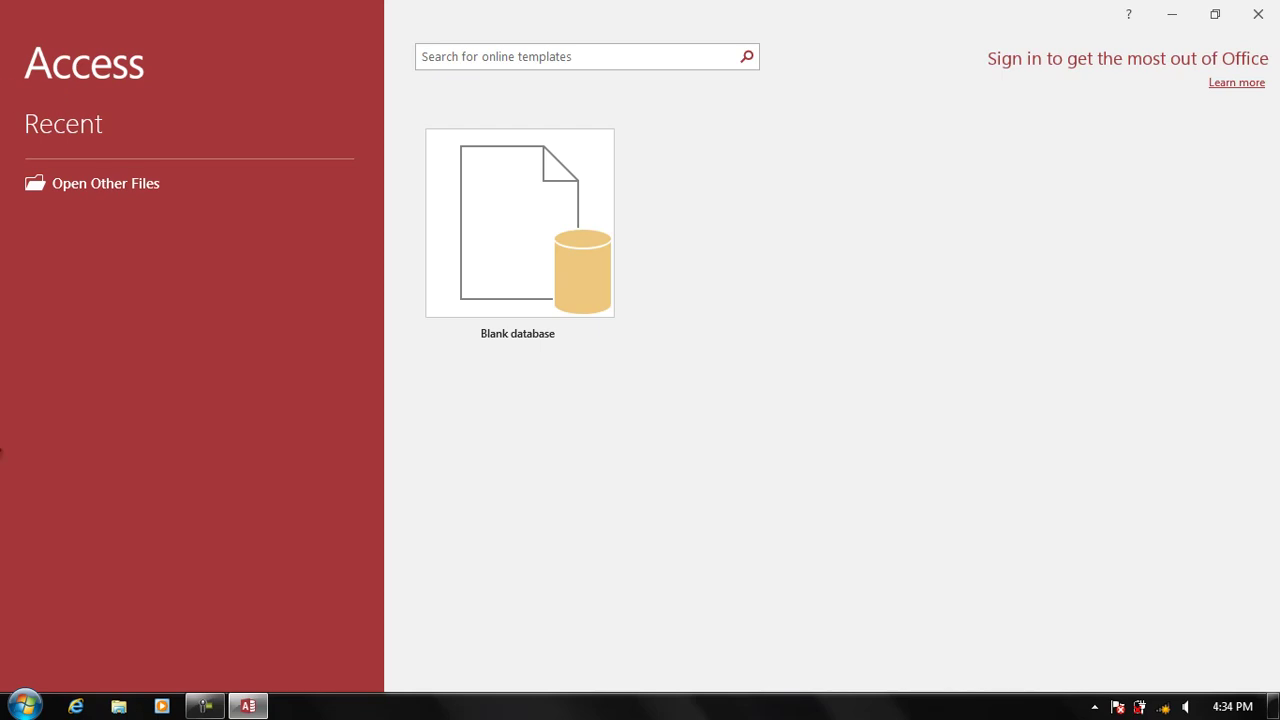
- Start a new Notepad document by searching 'notepad' from the Start menu
click(24, 706)
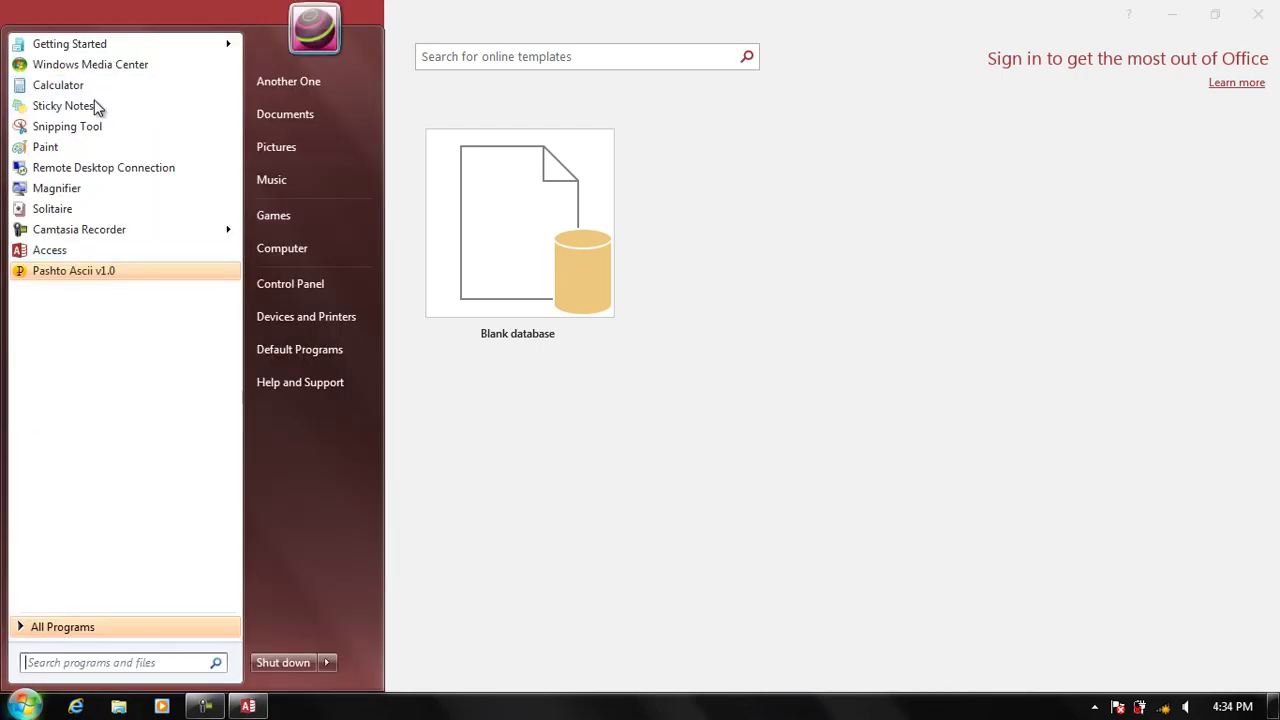
text(no)
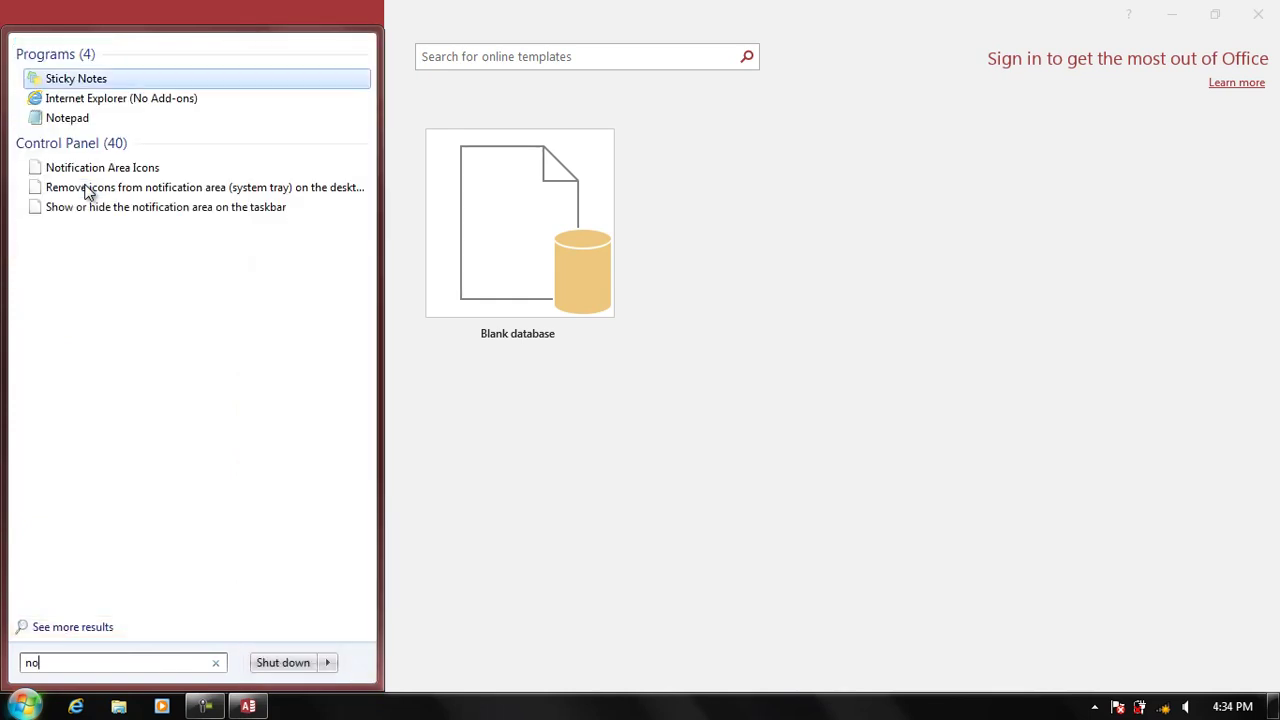
text(tepad)
key(Return)
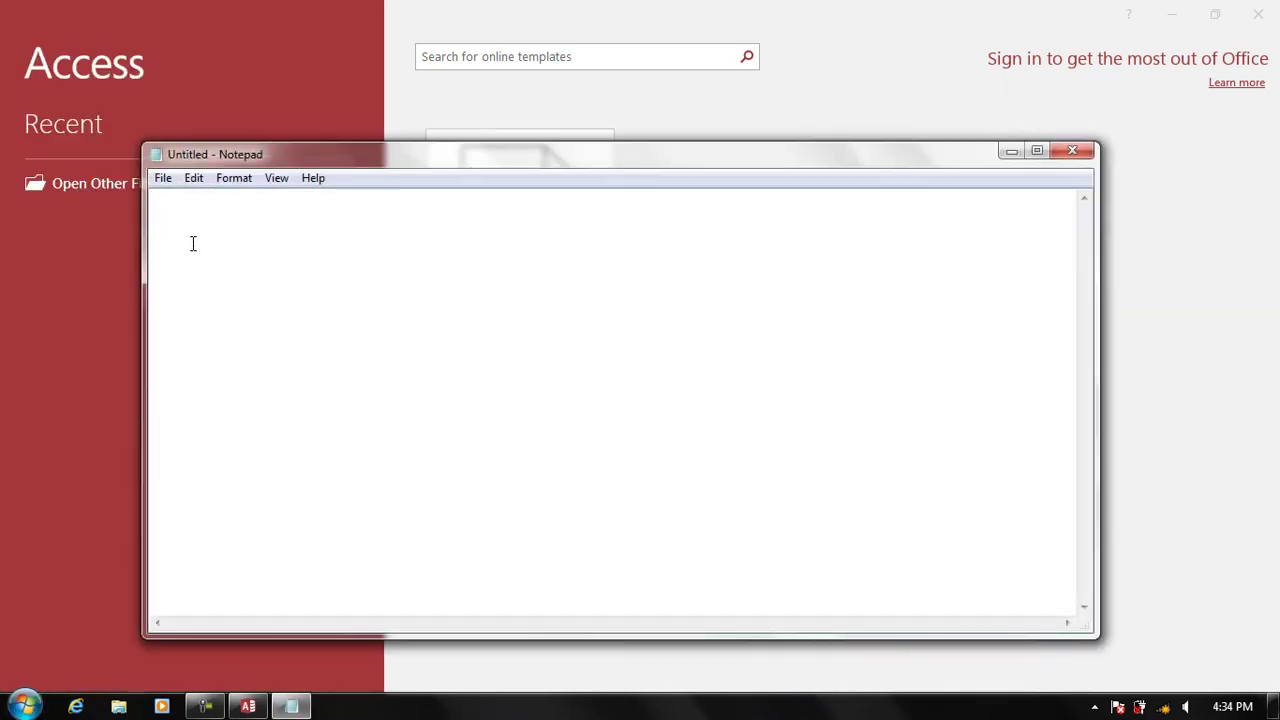
- Set Notepad's font size to 20
click(193, 178)
click(251, 218)
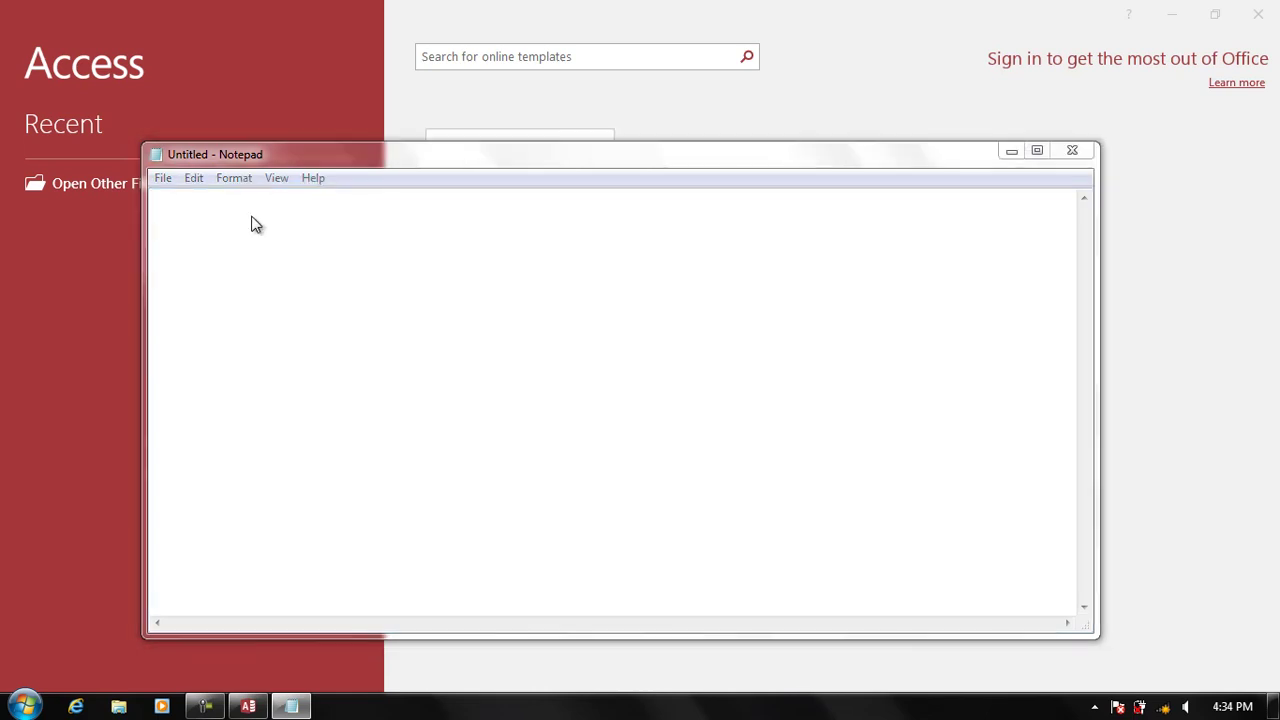
click(510, 411)
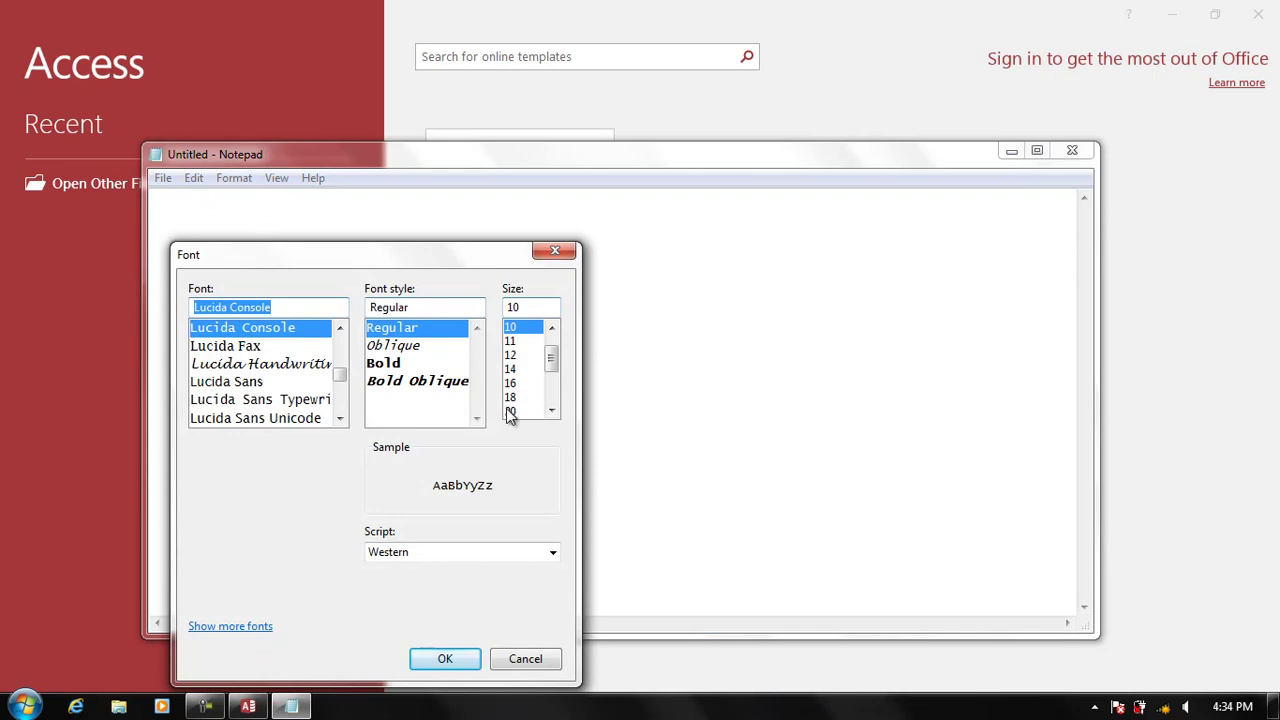
click(466, 660)
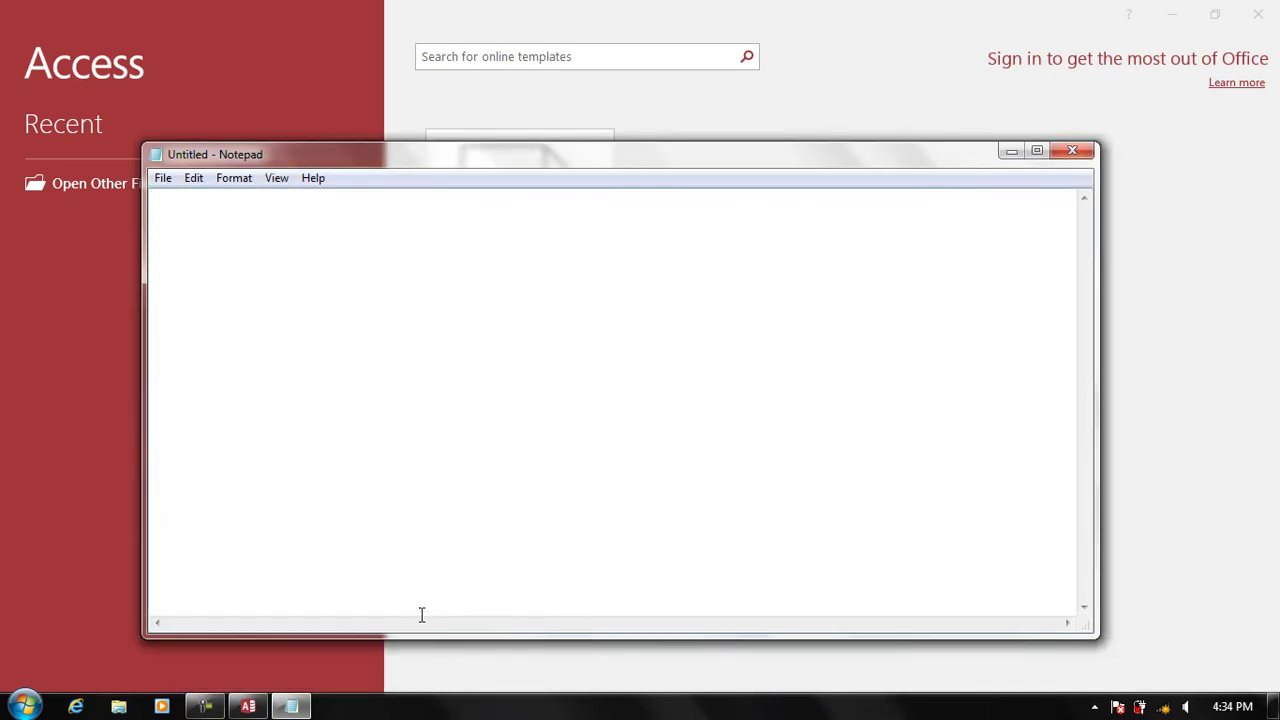
- Type the 'Data:' heading followed by the lines D1 = 780 and D2 = 540
text(Date)
key(BackSpace)
text(a)
text(:)
key(Return)
text(D)
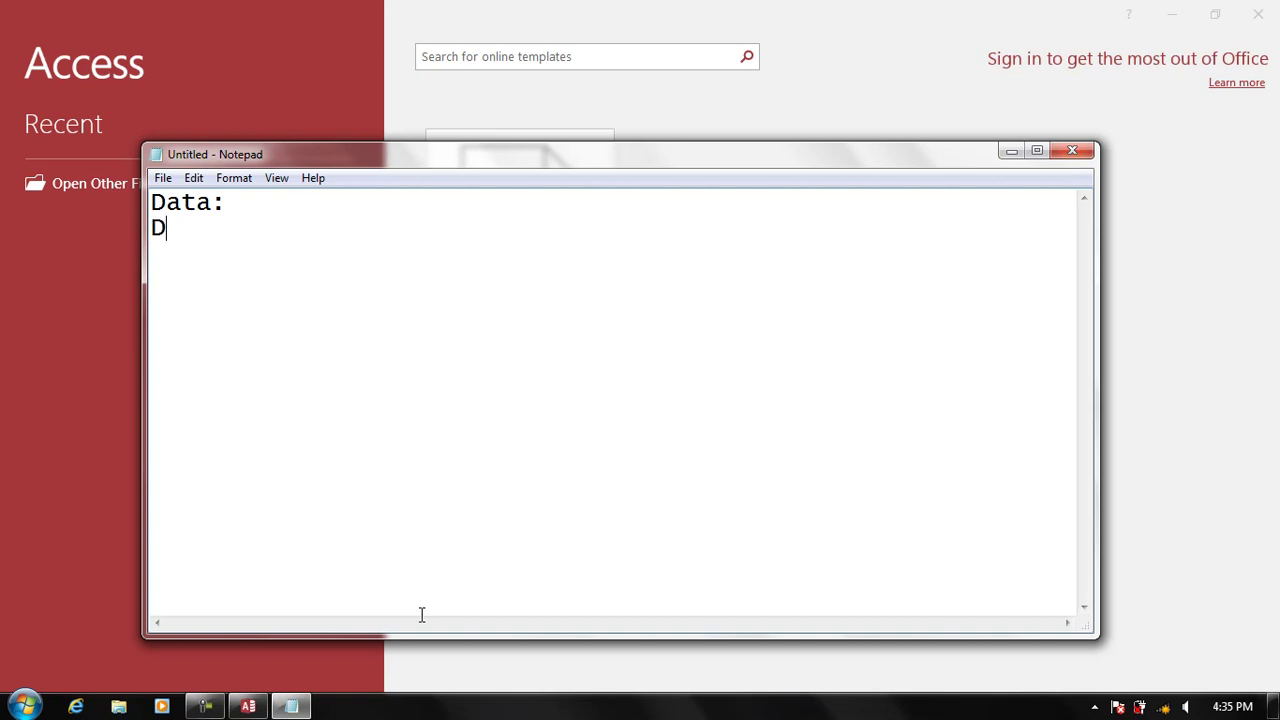
text(1 = )
text(780)
key(Return)
text(D)
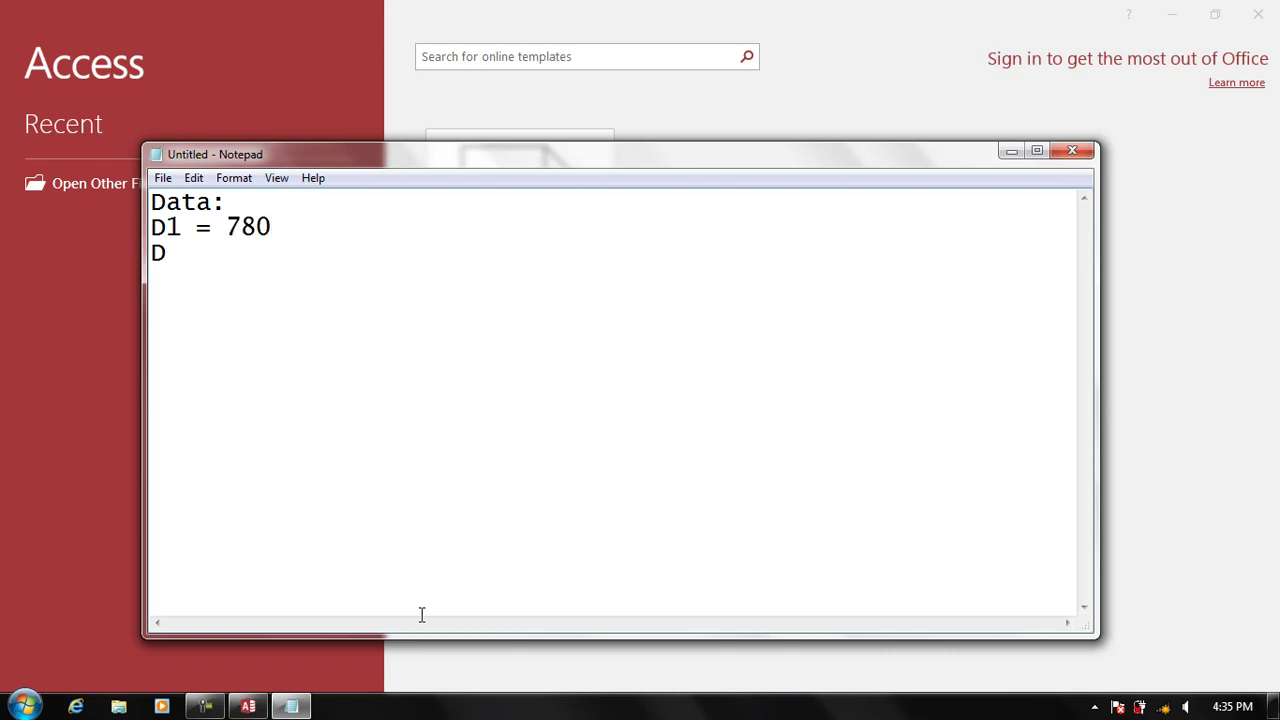
text(2)
text( =)
text( 540)
key(Return)
- Add the lines D3 = 140, D8 = 6 and D15 = 169
text(D3 )
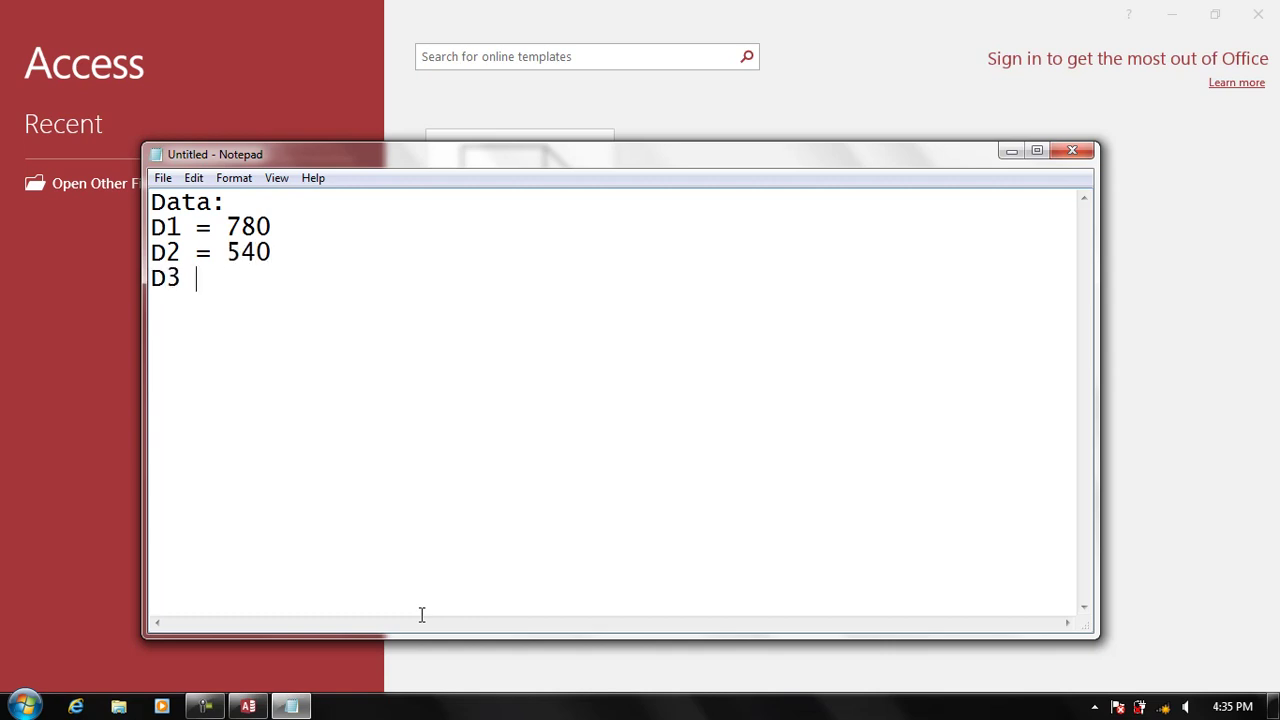
text(= 1)
text(40)
key(Return)
text(D)
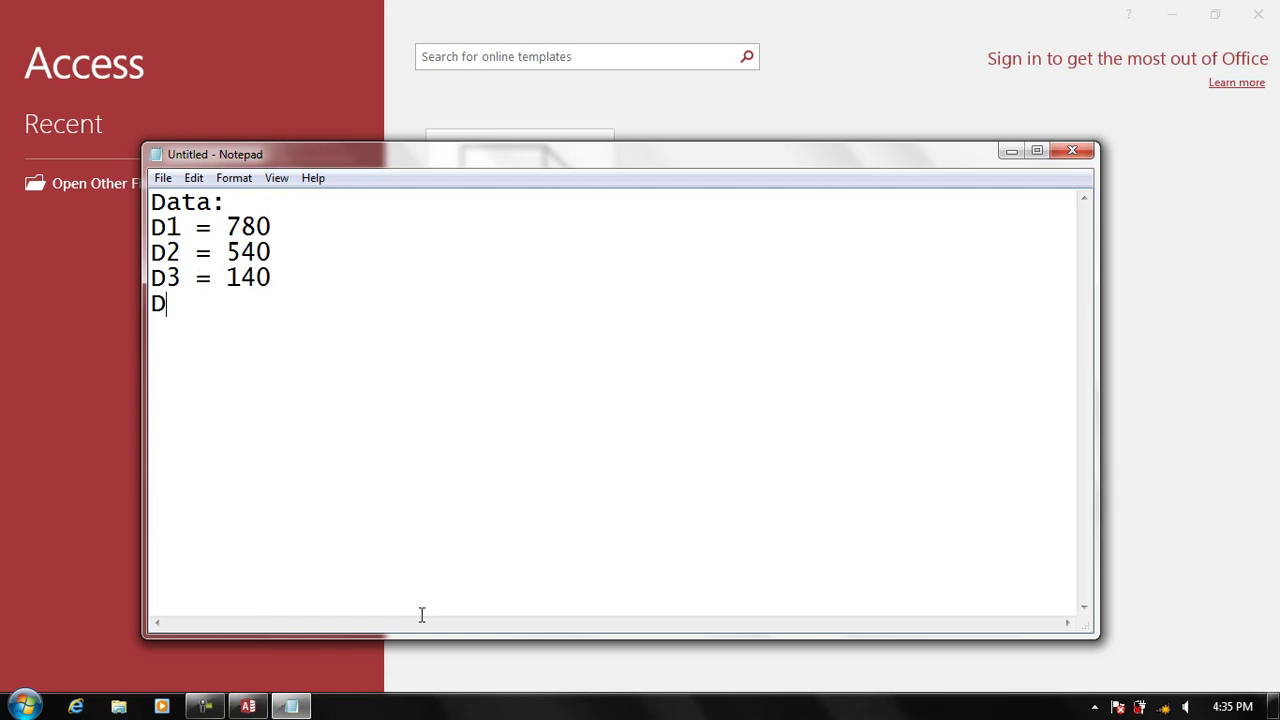
text(8)
text( = 6)
key(Return)
text(D )
text( = )
text(15)
key(BackSpace)
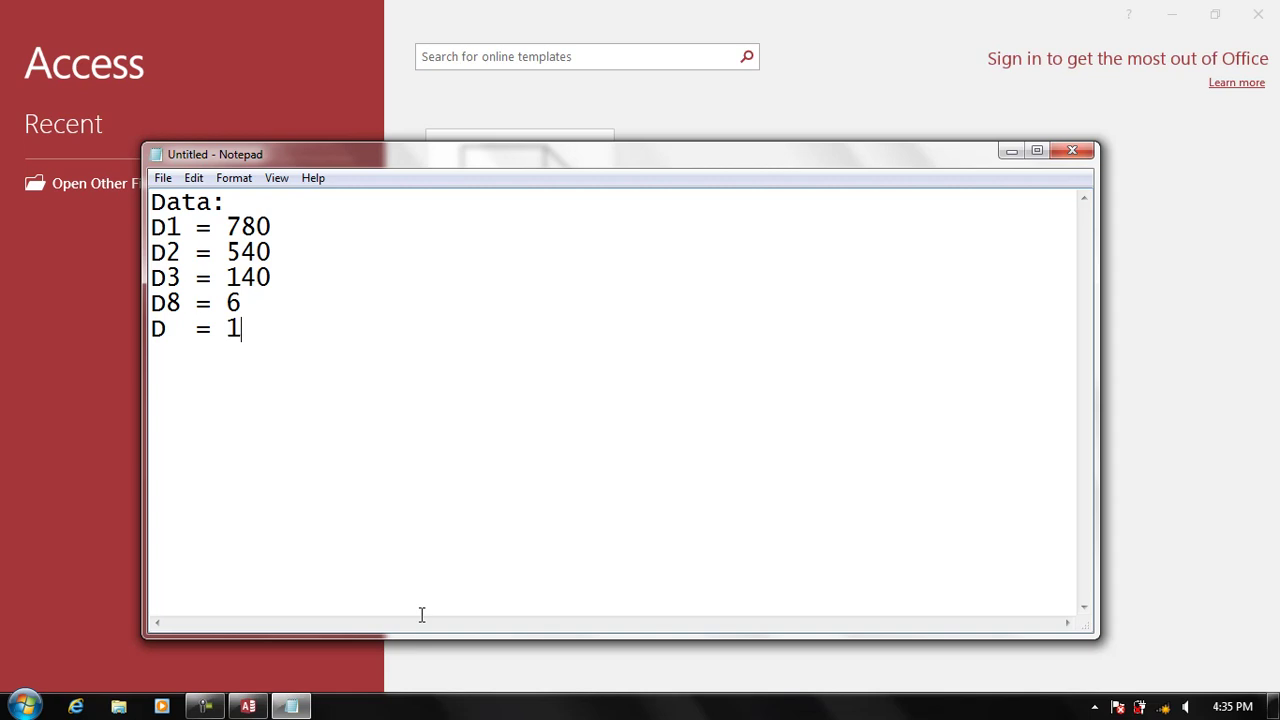
key(BackSpace)
key(BackSpace)
key(BackSpace)
key(BackSpace)
text(15 )
text(= 1)
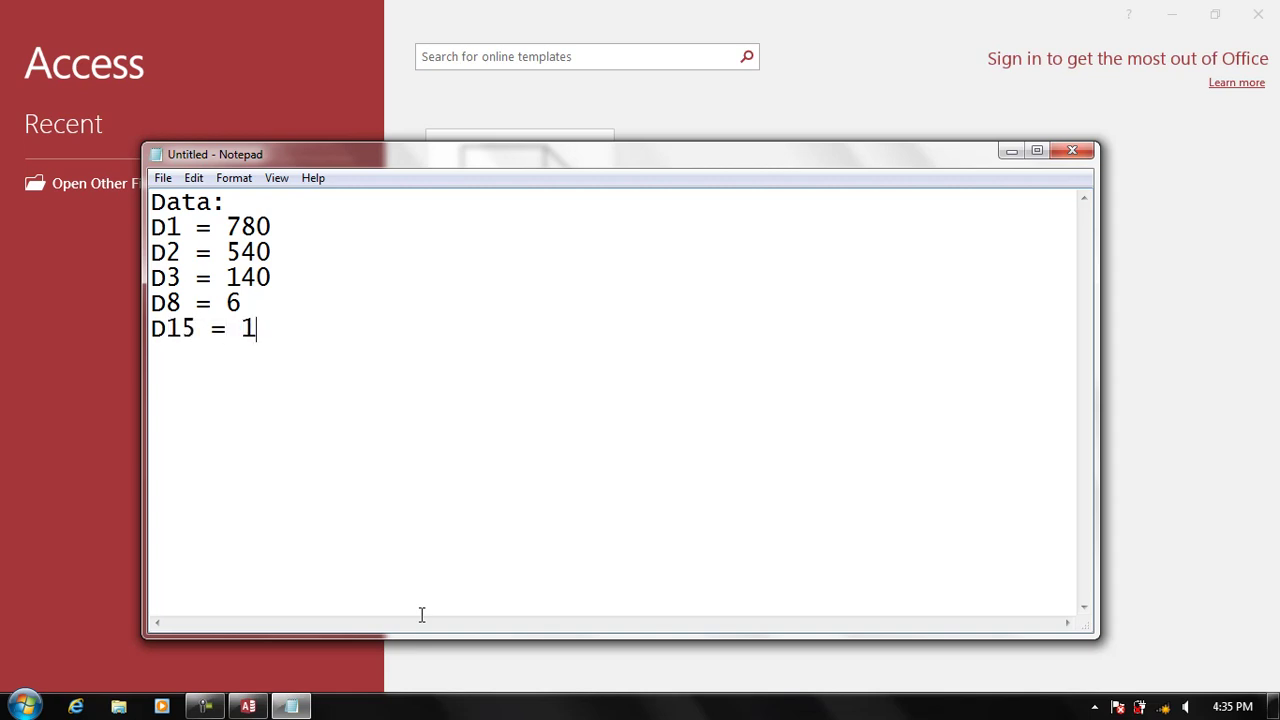
text(69)
- Add a 'Total = 695000' line below the data list
drag(272, 227, 243, 227)
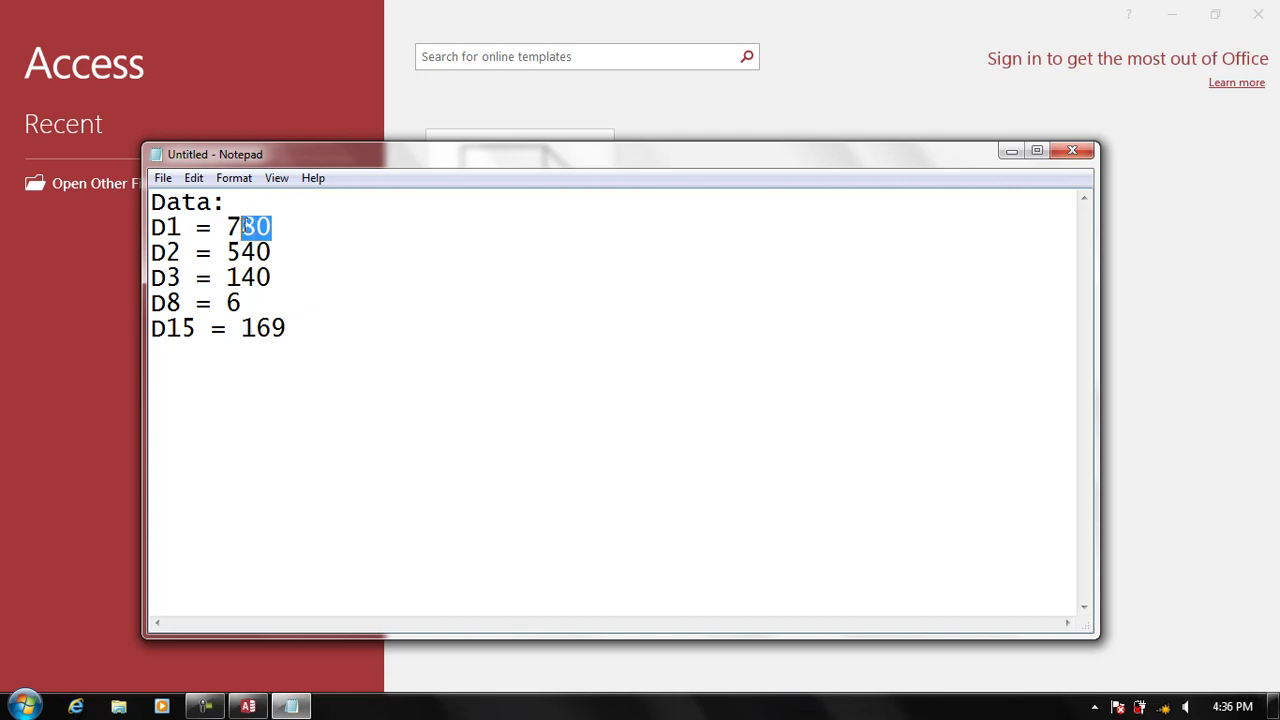
click(250, 250)
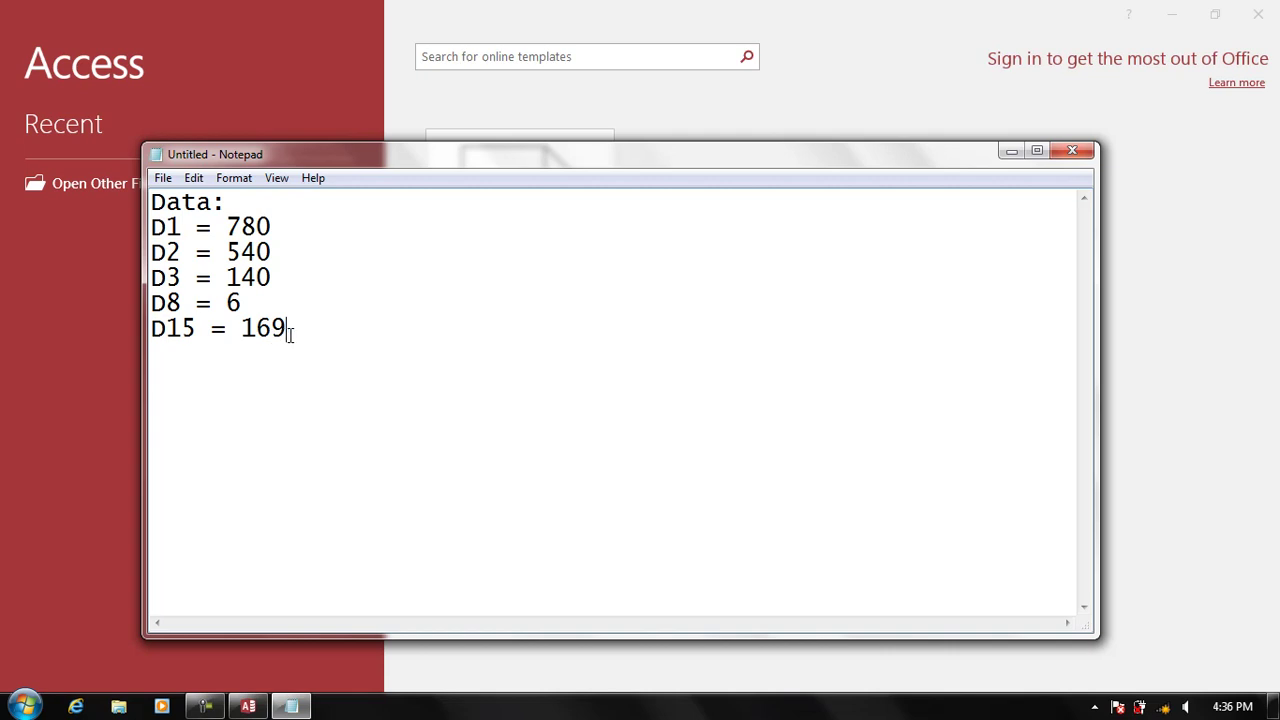
key(Return)
key(Return)
text(Total )
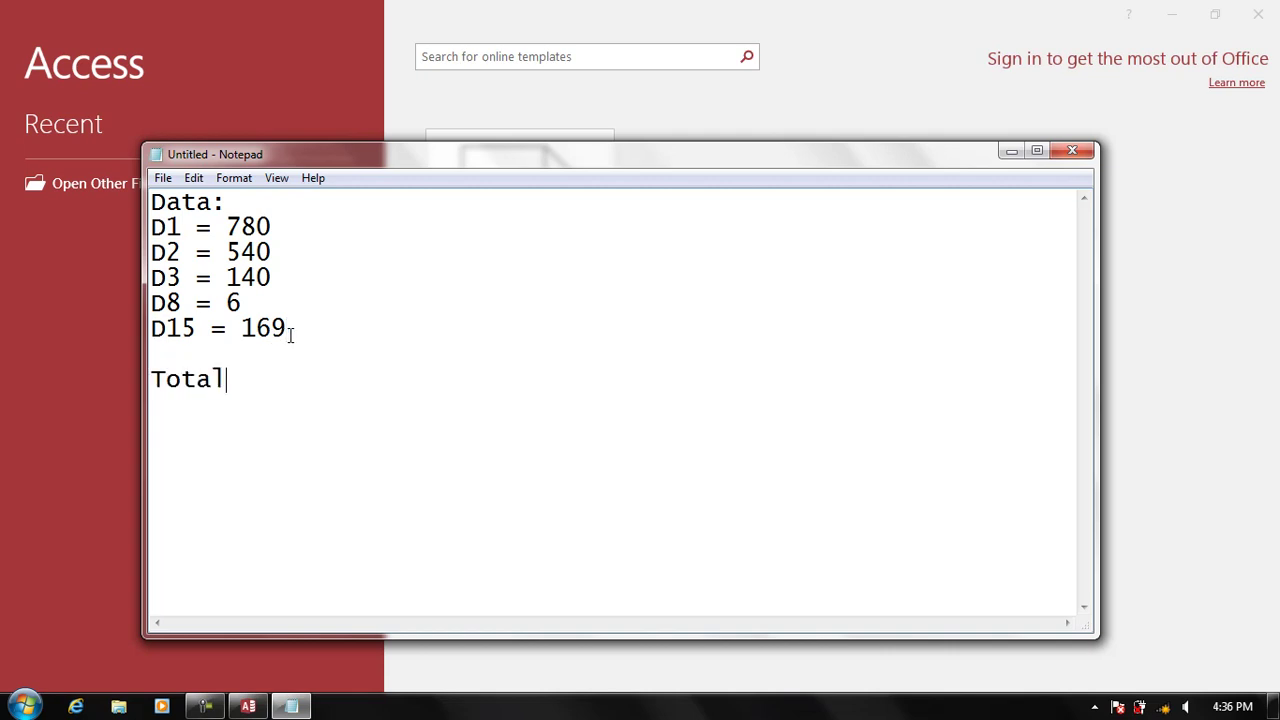
text(= 69)
text(50)
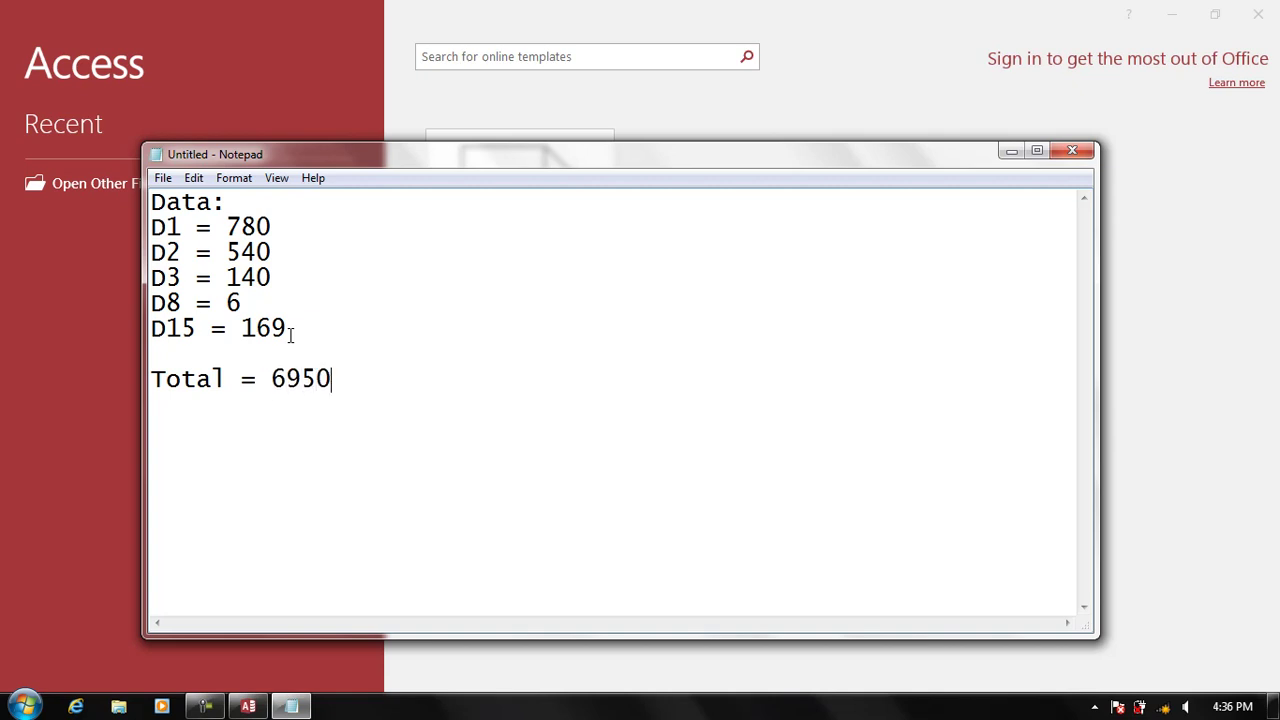
text(00)
- Change D8's value from 6 to 650, then select the 695000 total
mouse_move(272, 227)
mouse_down()
mouse_move(226, 227)
mouse_move(257, 252)
mouse_move(226, 252)
mouse_move(240, 277)
mouse_up()
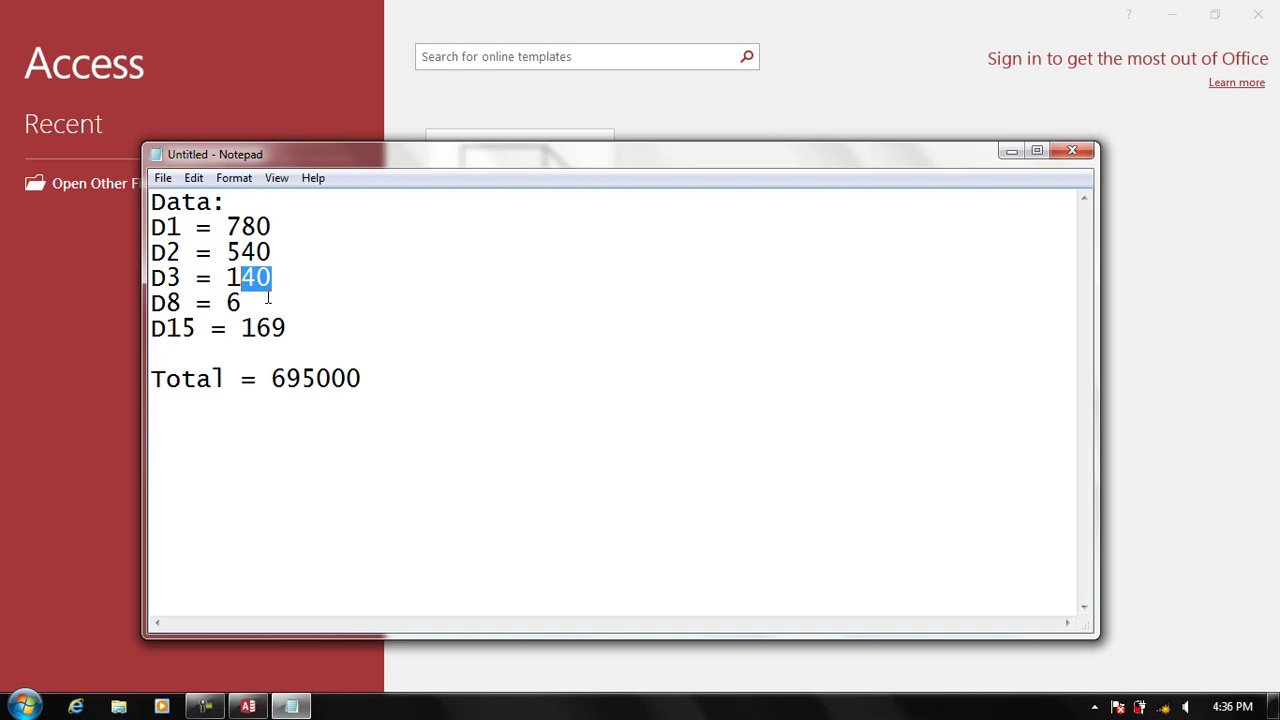
click(257, 302)
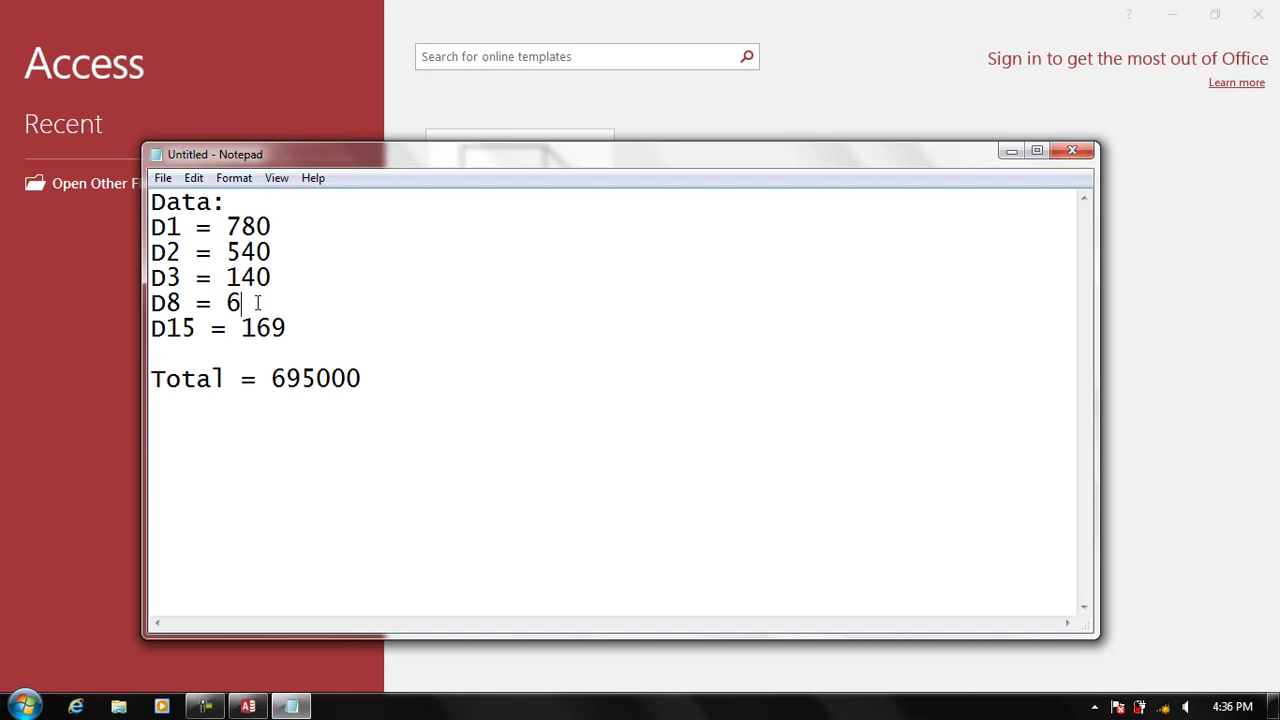
text(50)
key(Down)
double_click(316, 380)
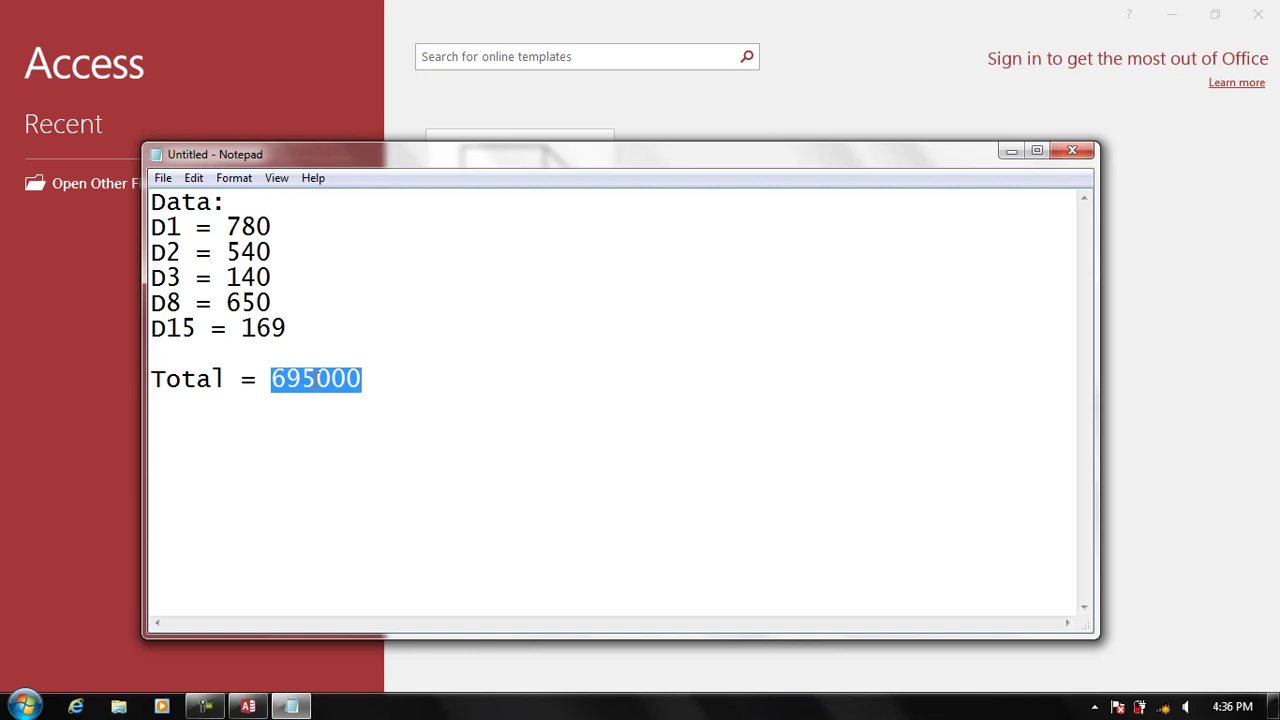
click(312, 378)
double_click(309, 380)
- Close Notepad, discarding the unsaved notes
click(1057, 150)
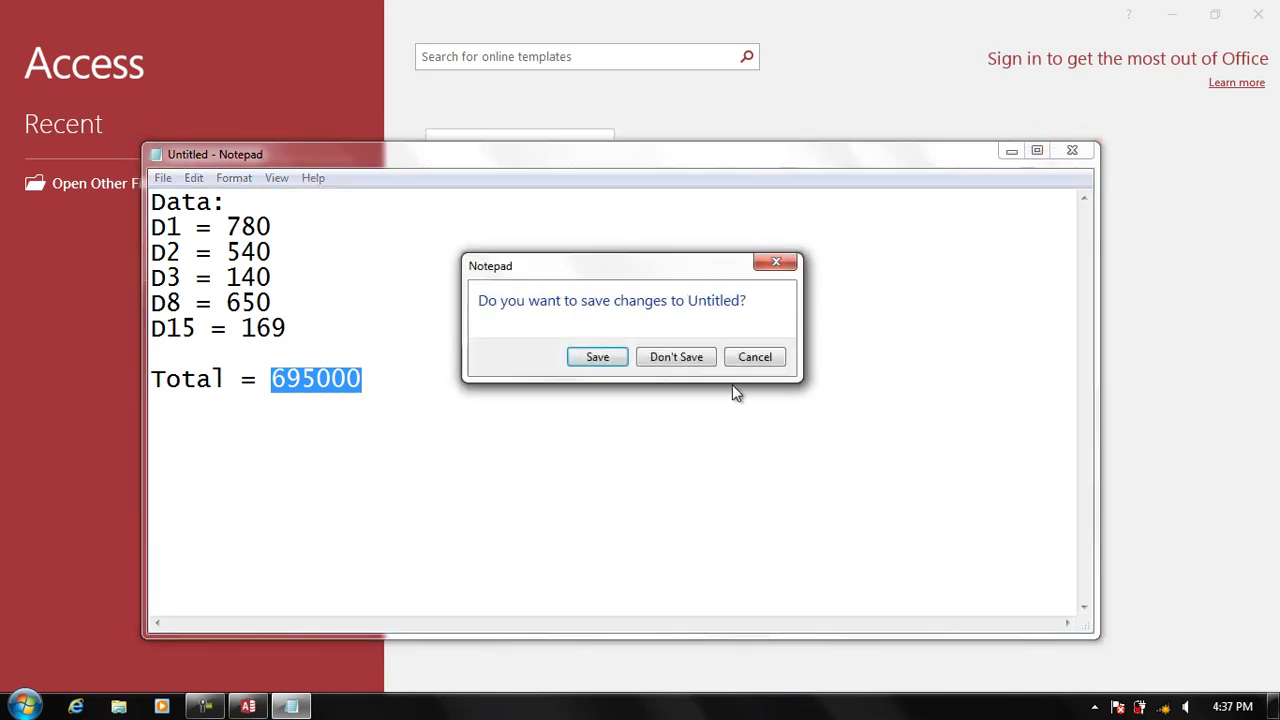
click(692, 365)
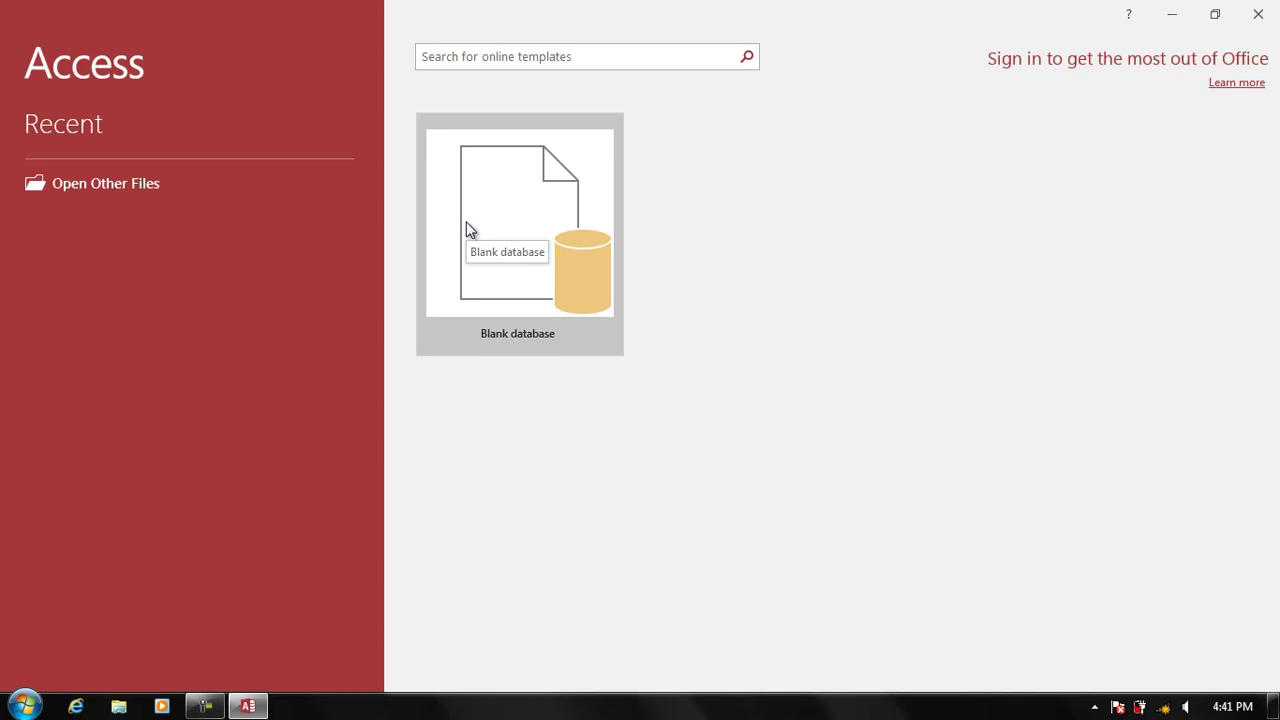
- Choose the Blank database template on the Access start screen
click(466, 230)
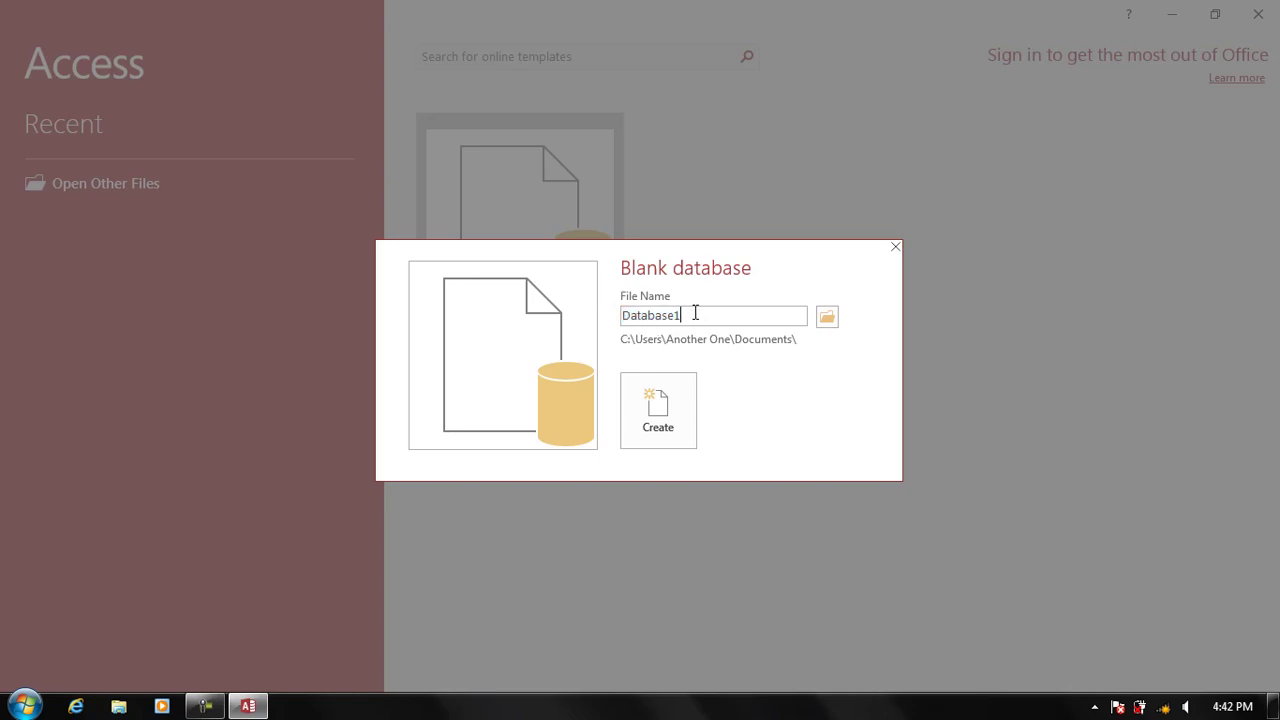
- Create the blank database named MYFirstDB, then close Access
drag(691, 310, 620, 318)
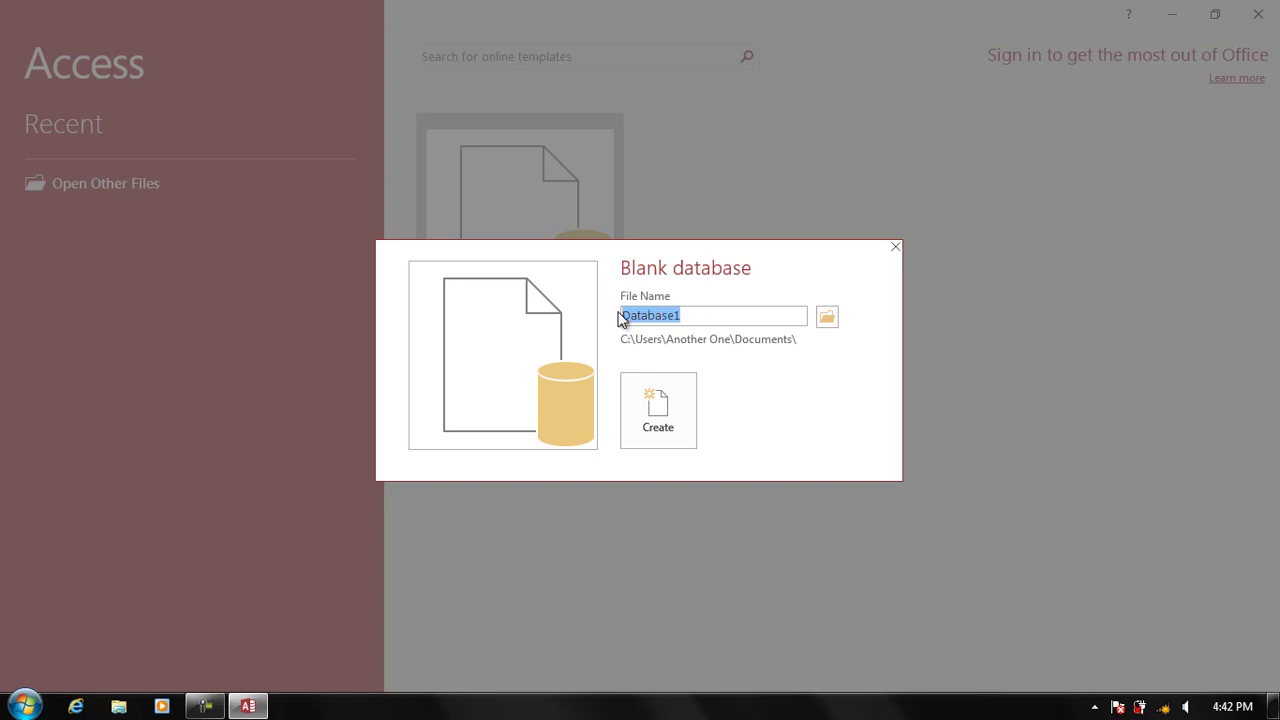
key(BackSpace)
text(D)
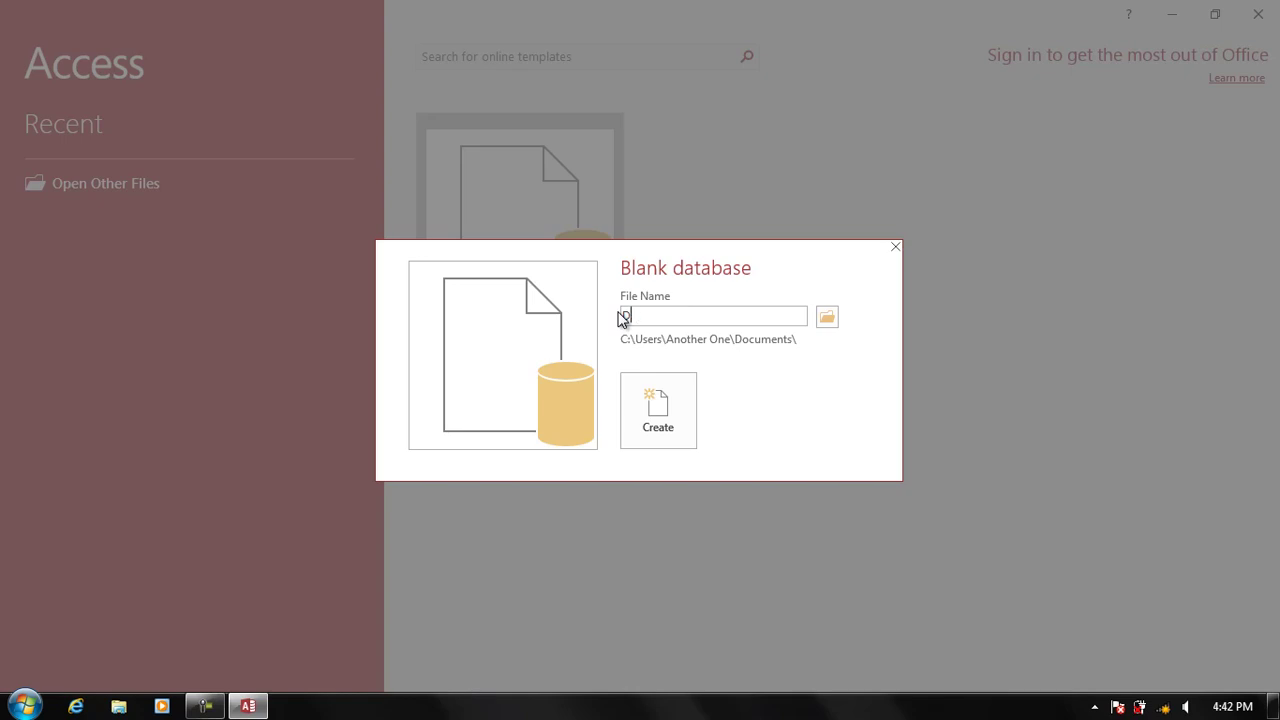
text(ayFirs)
key(BackSpace)
key(BackSpace)
key(BackSpace)
key(BackSpace)
key(BackSpace)
key(BackSpace)
text(MYF)
text(irstDB)
click(678, 393)
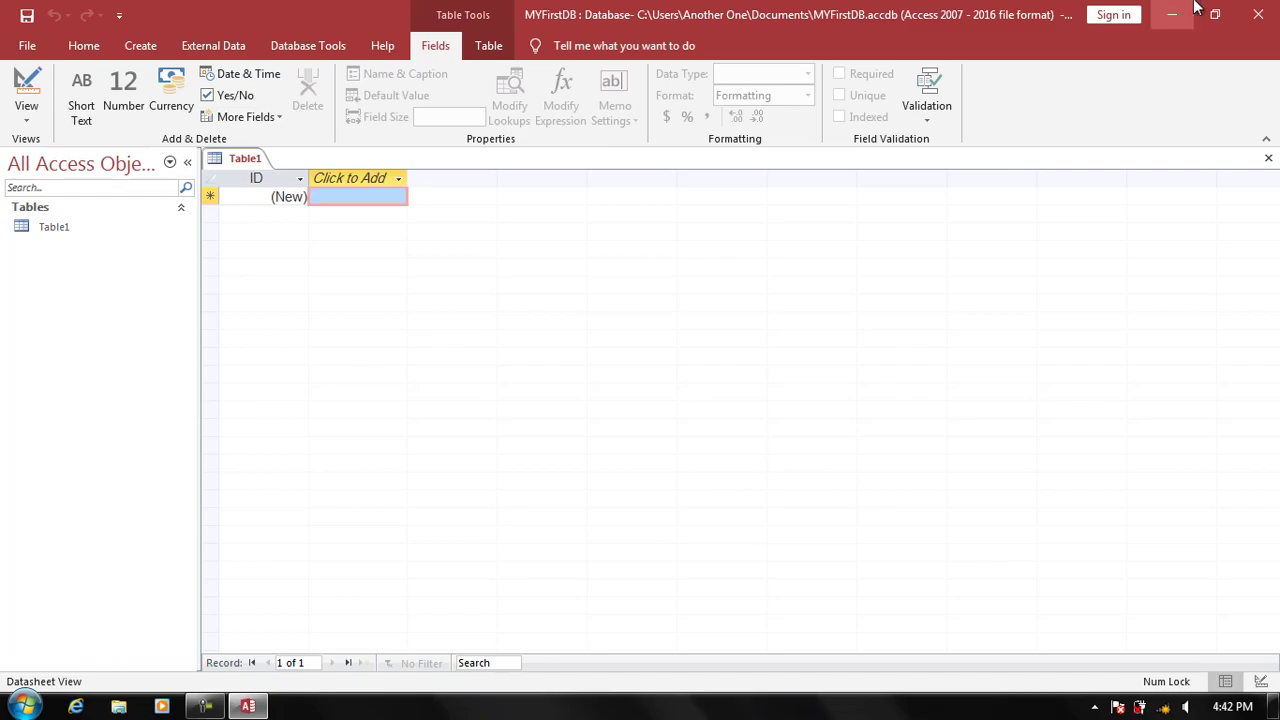
click(1258, 14)
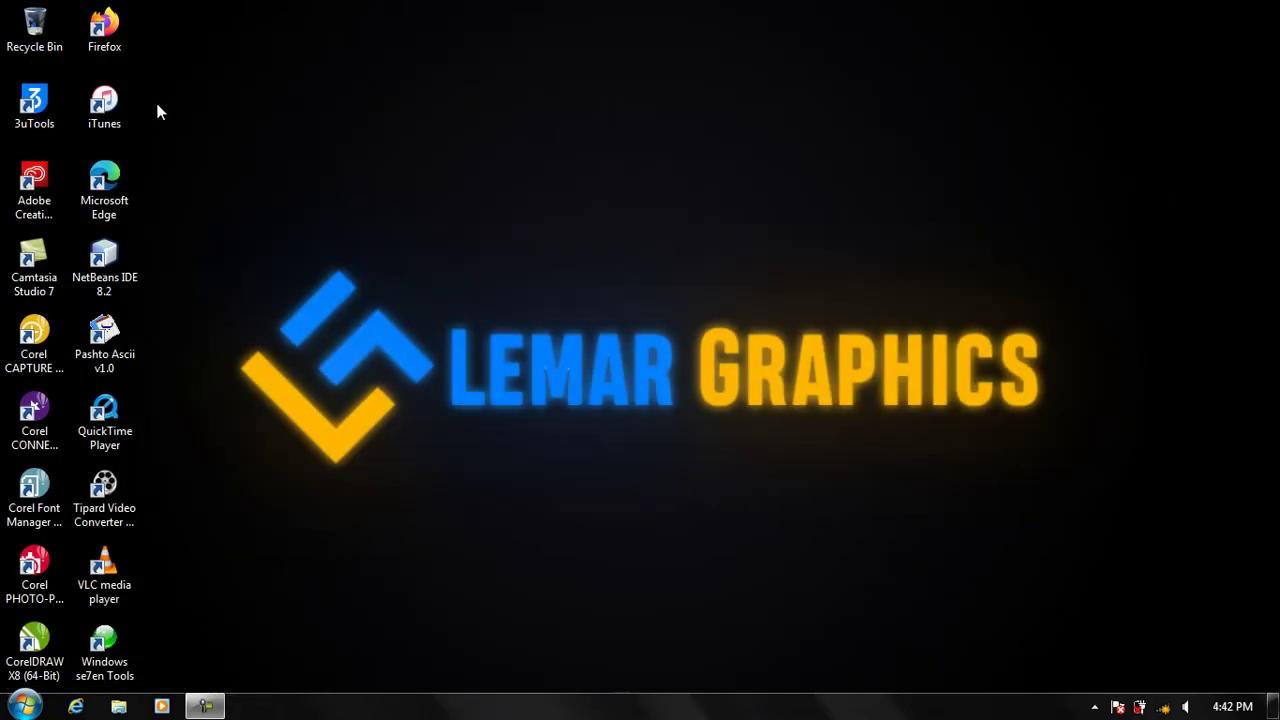
- Open MYFirstDB from the Documents library in Windows Explorer and bring it forward
key(super+e)
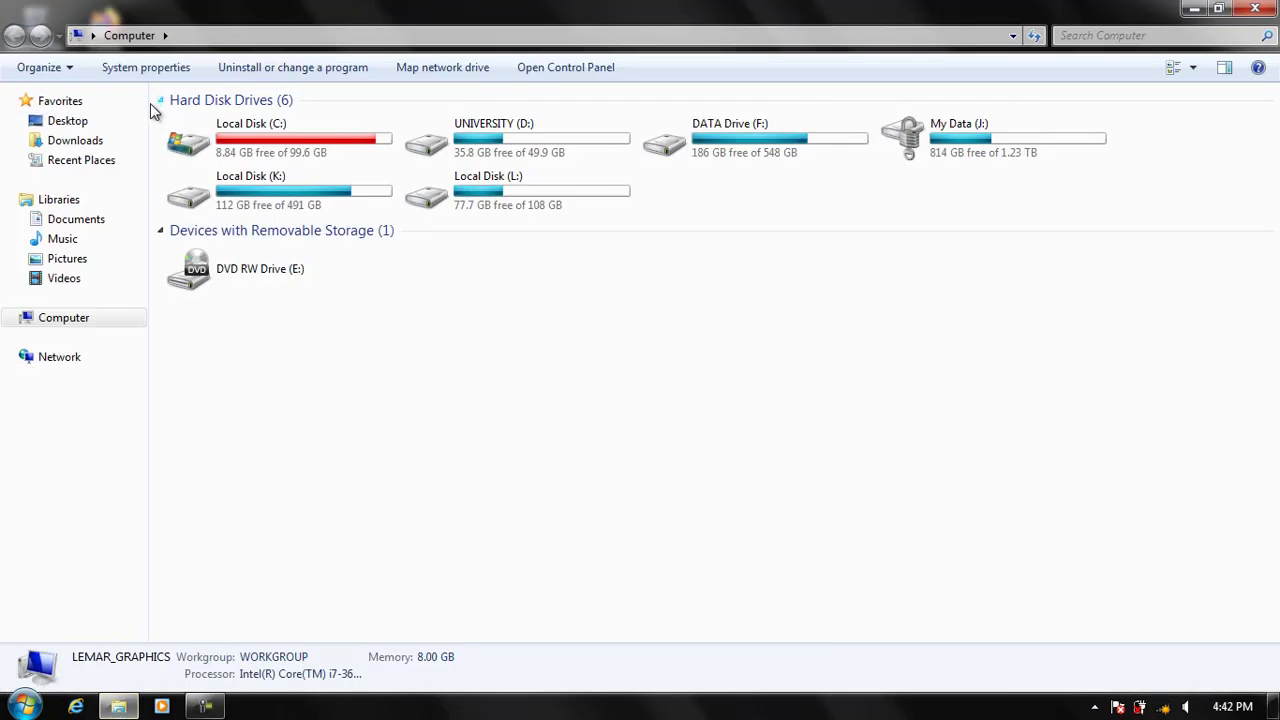
click(76, 219)
click(194, 230)
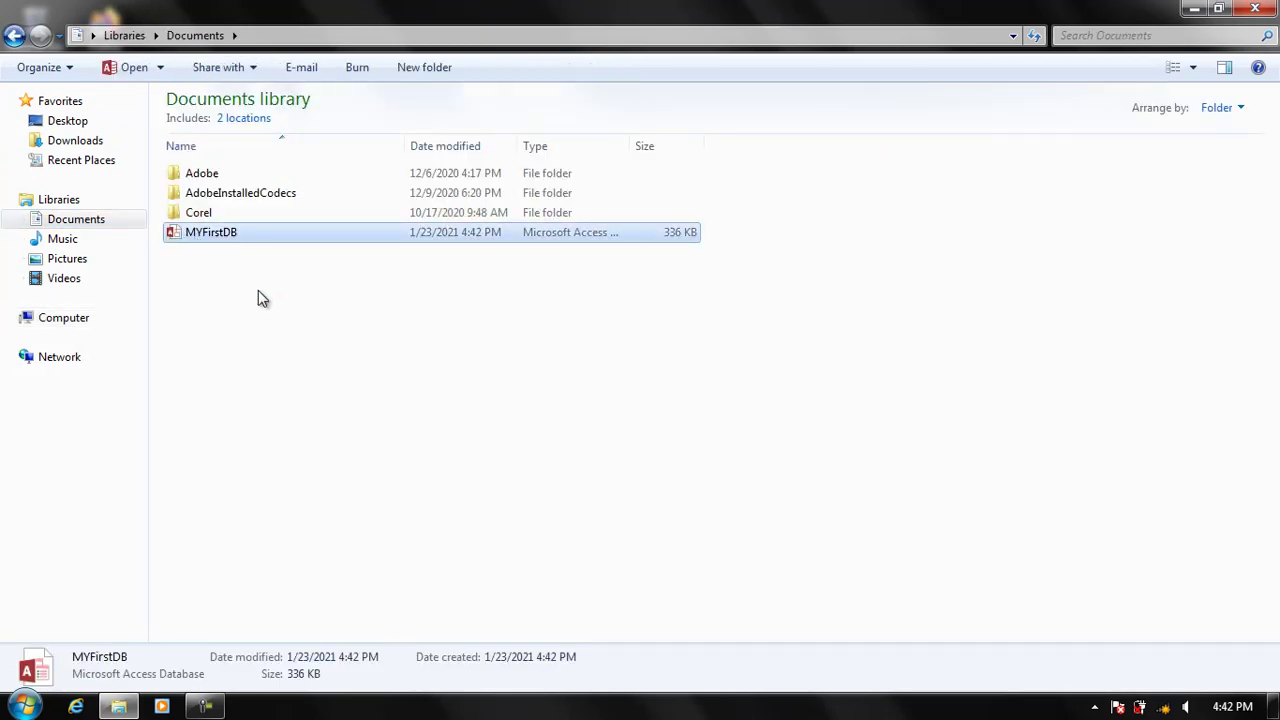
double_click(182, 238)
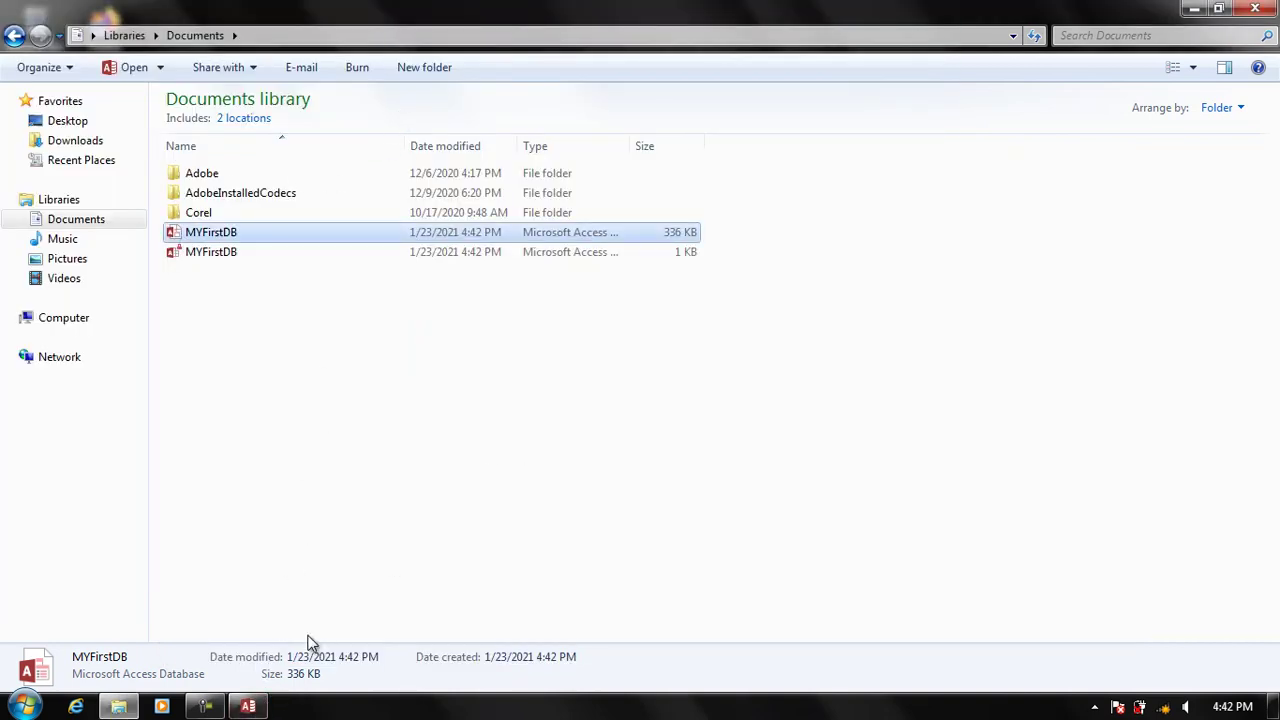
click(256, 707)
click(250, 707)
- Enable MYFirstDB's active content, then glance at the Create and External Data tabs
click(250, 707)
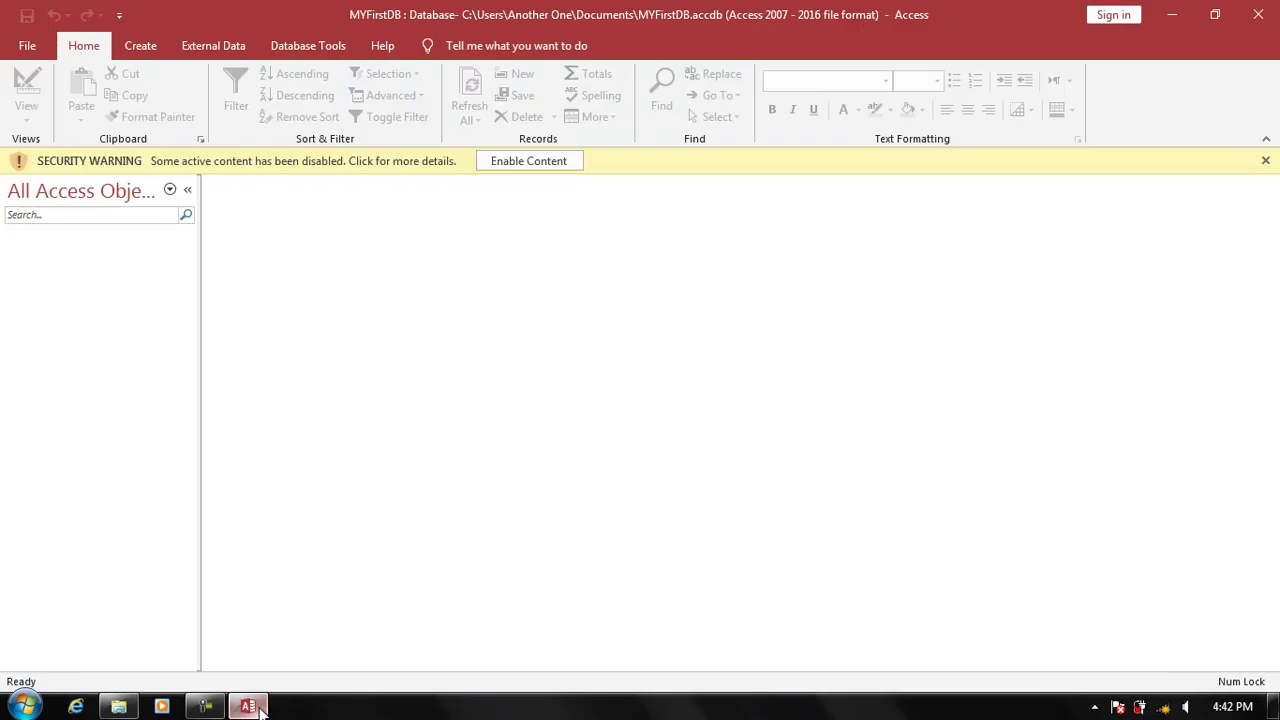
click(506, 168)
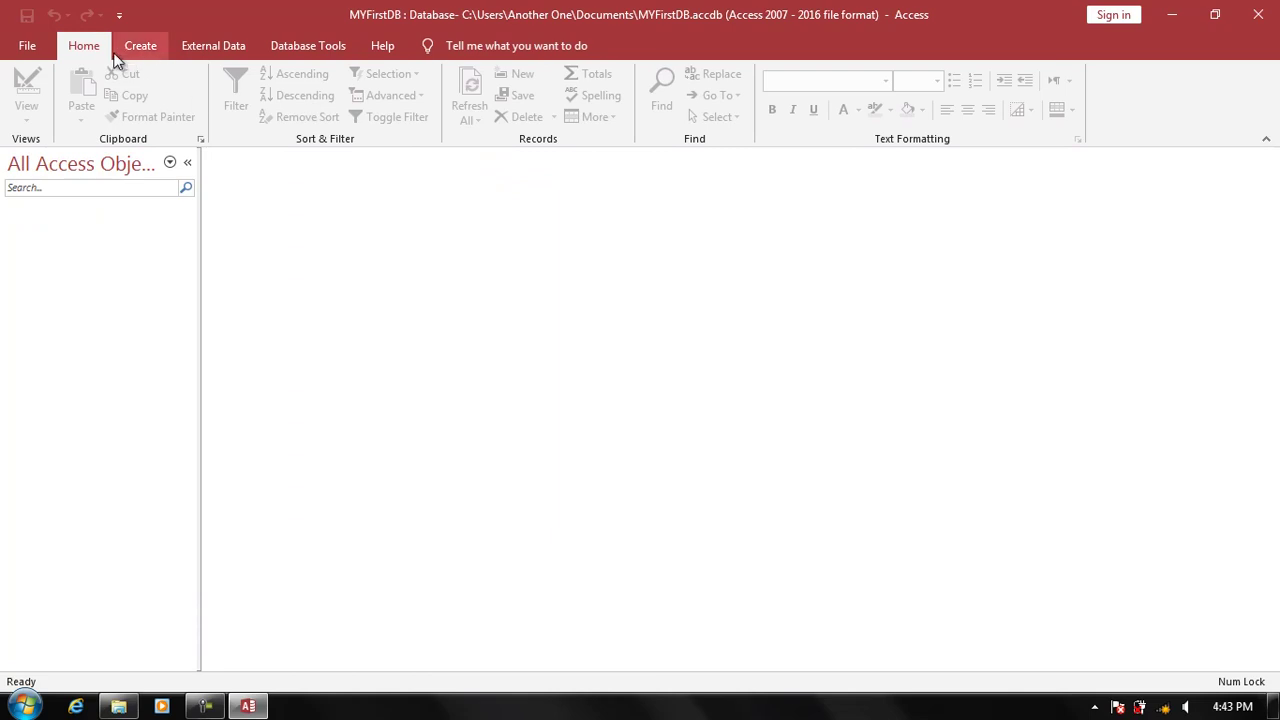
click(139, 42)
click(213, 45)
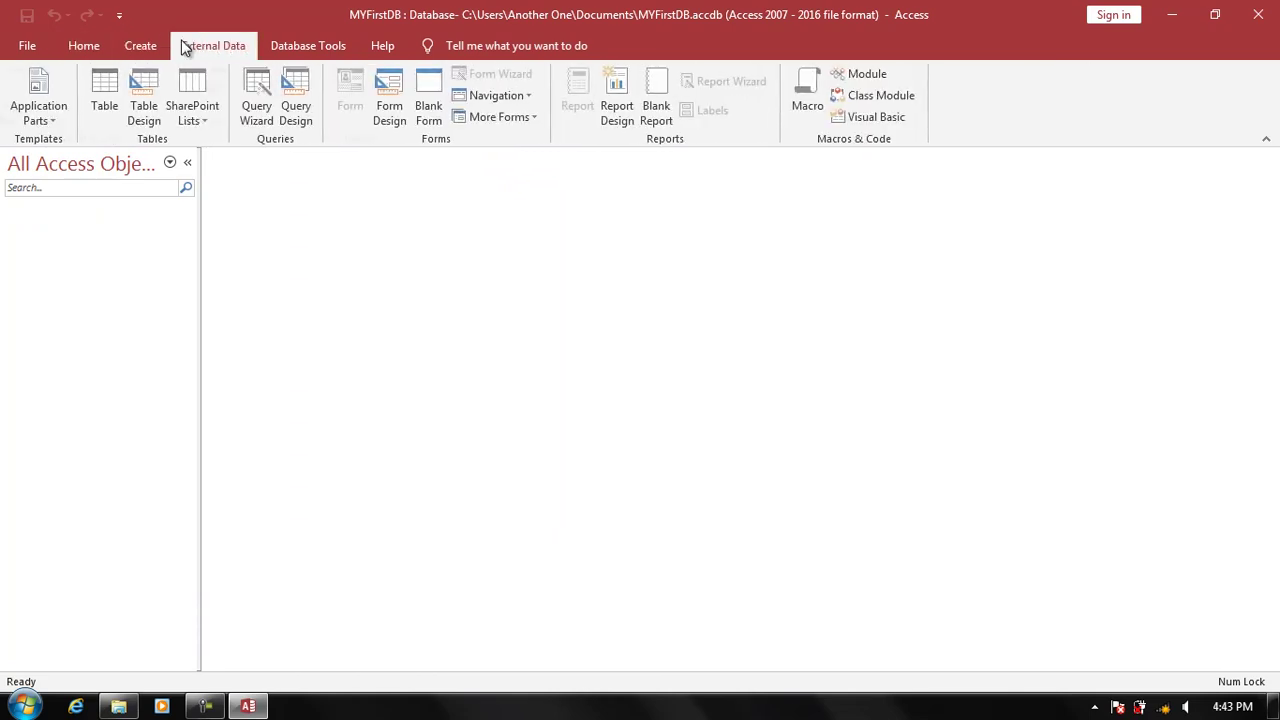
- Browse the Database Tools, Home and Create ribbon tabs, ending on Create
click(275, 46)
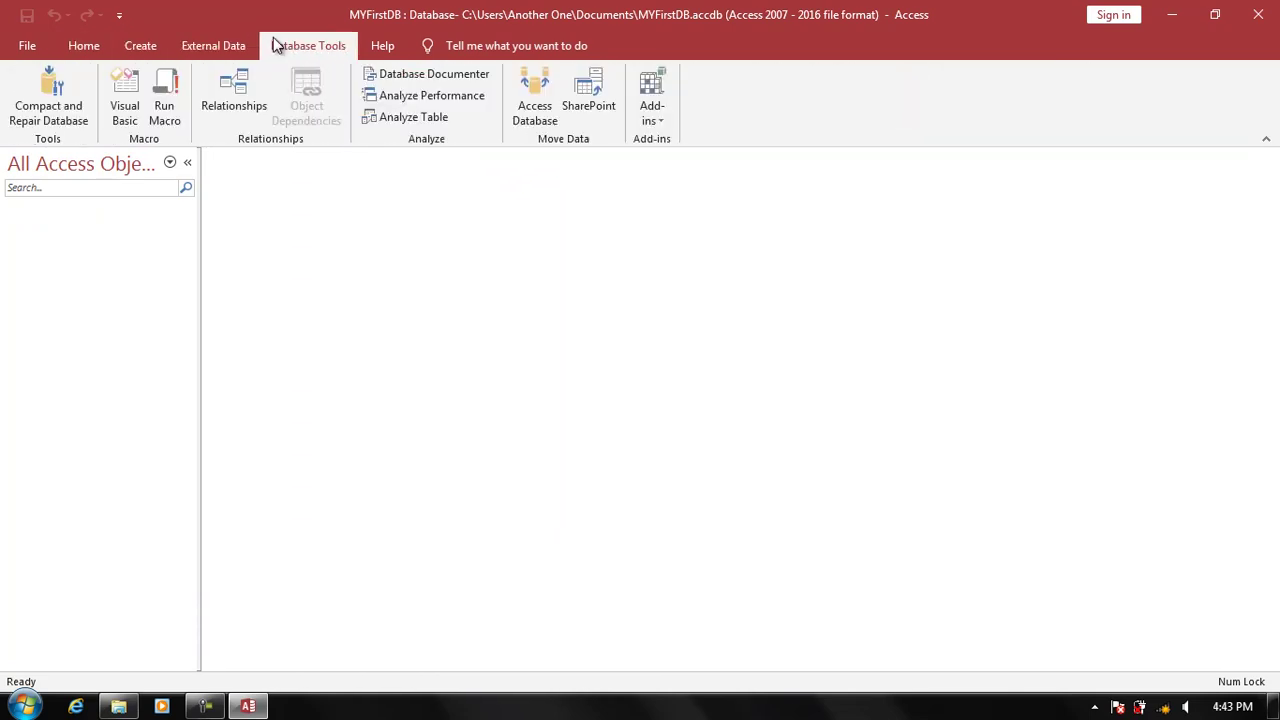
click(98, 48)
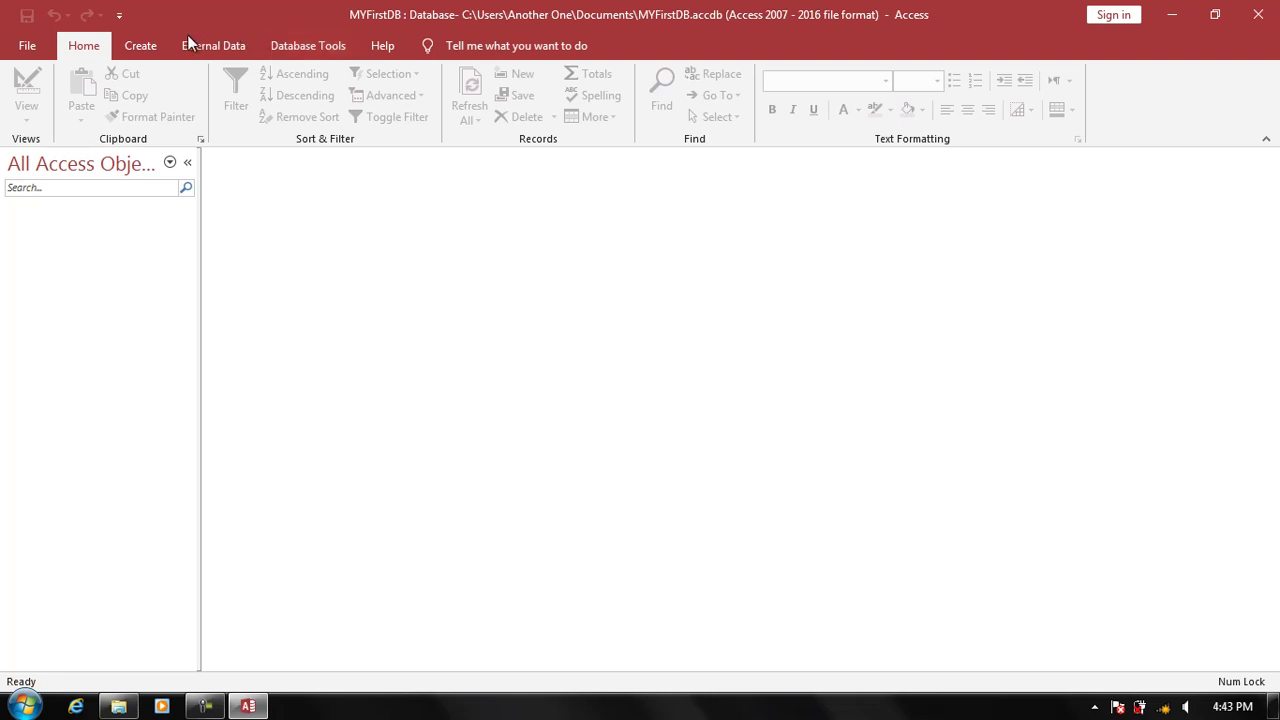
click(153, 49)
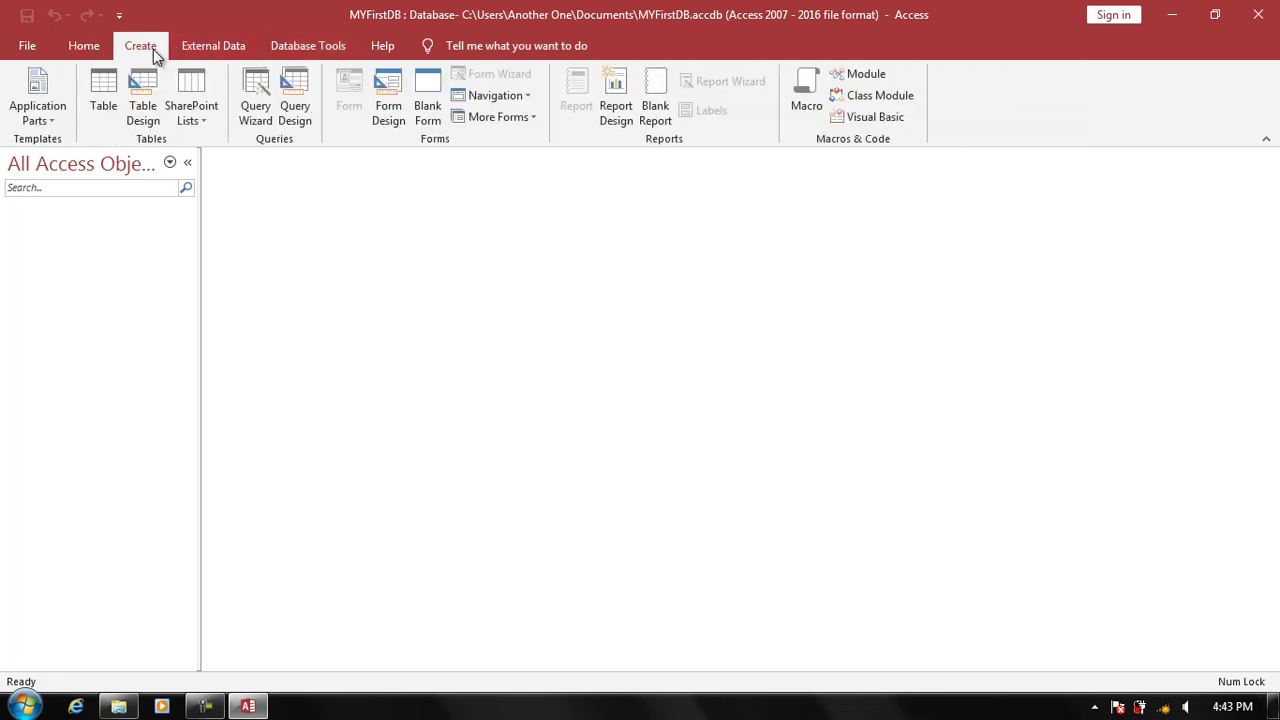
click(100, 48)
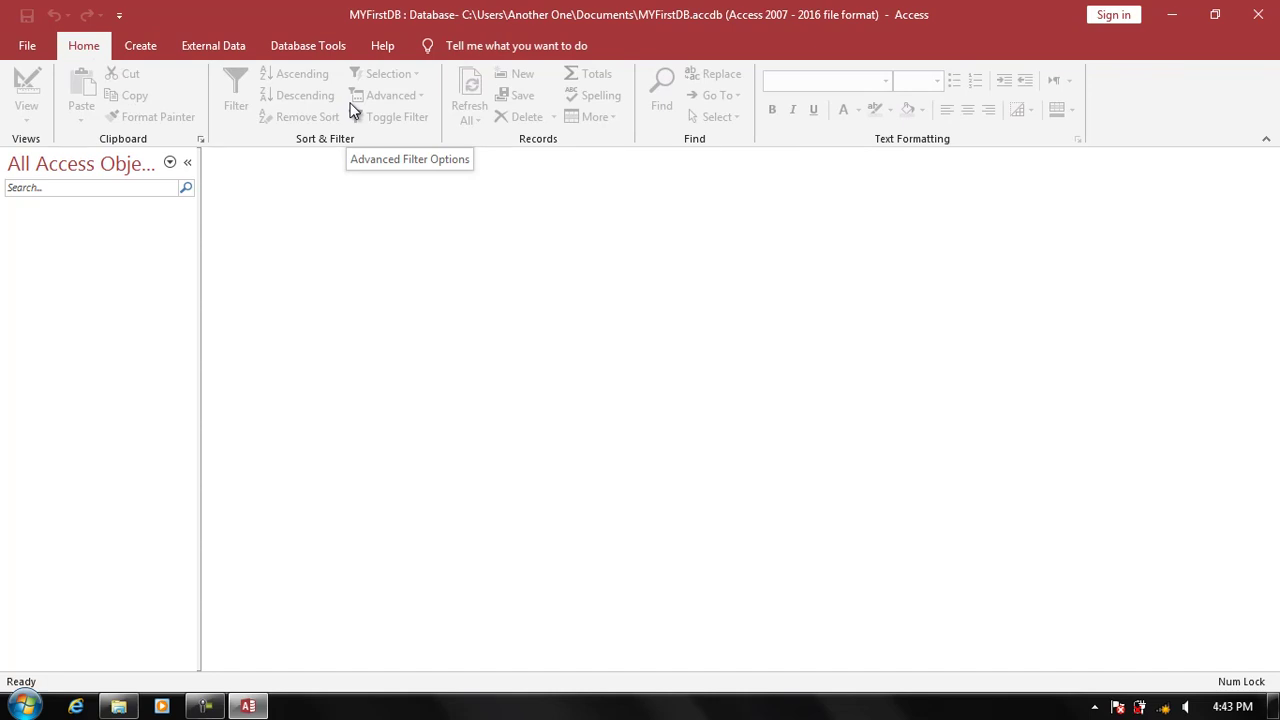
click(152, 55)
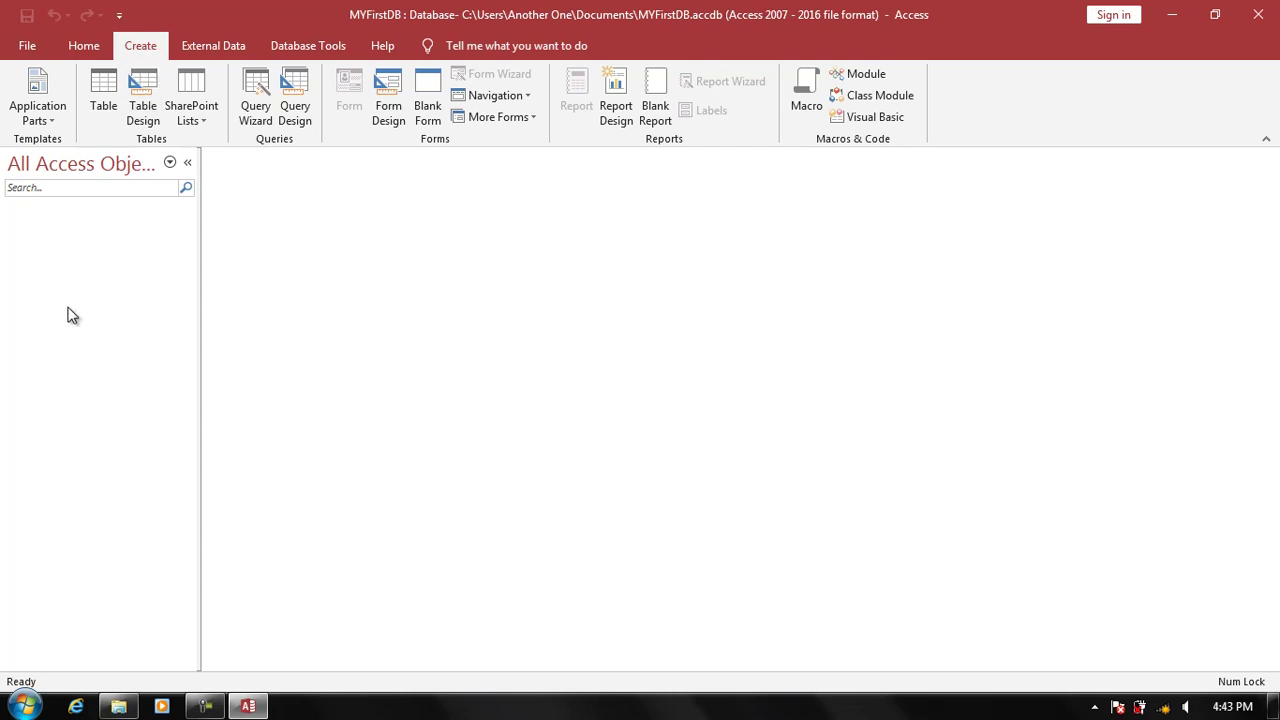
- Launch Notepad from the Start menu search and snap it to the right half of the screen
click(24, 706)
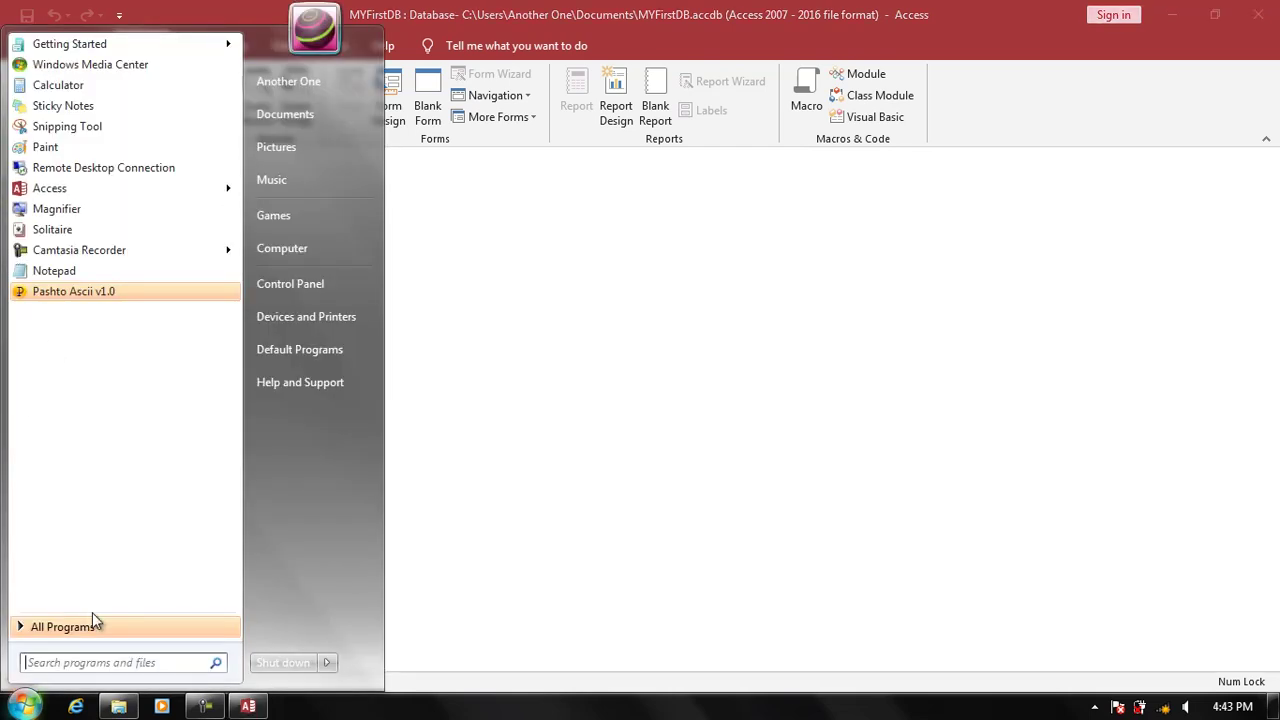
text(Note)
key(Down)
key(Down)
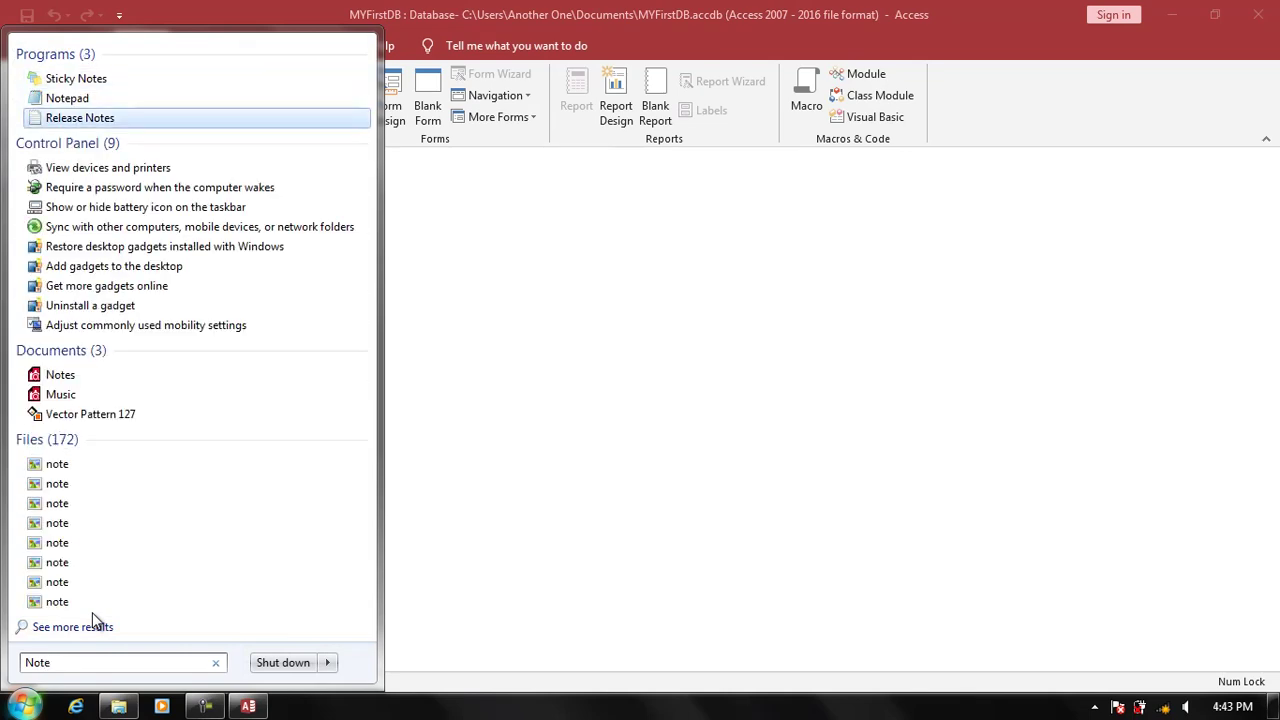
key(Up)
key(Return)
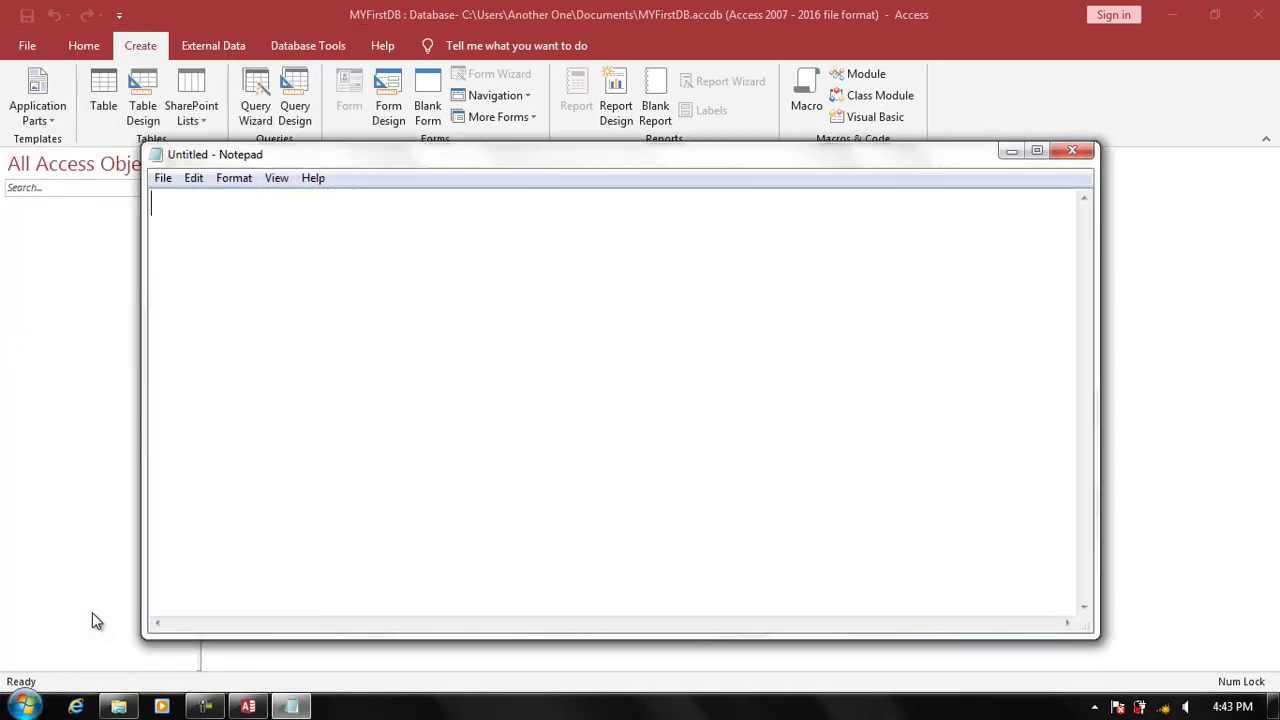
key(super+Right)
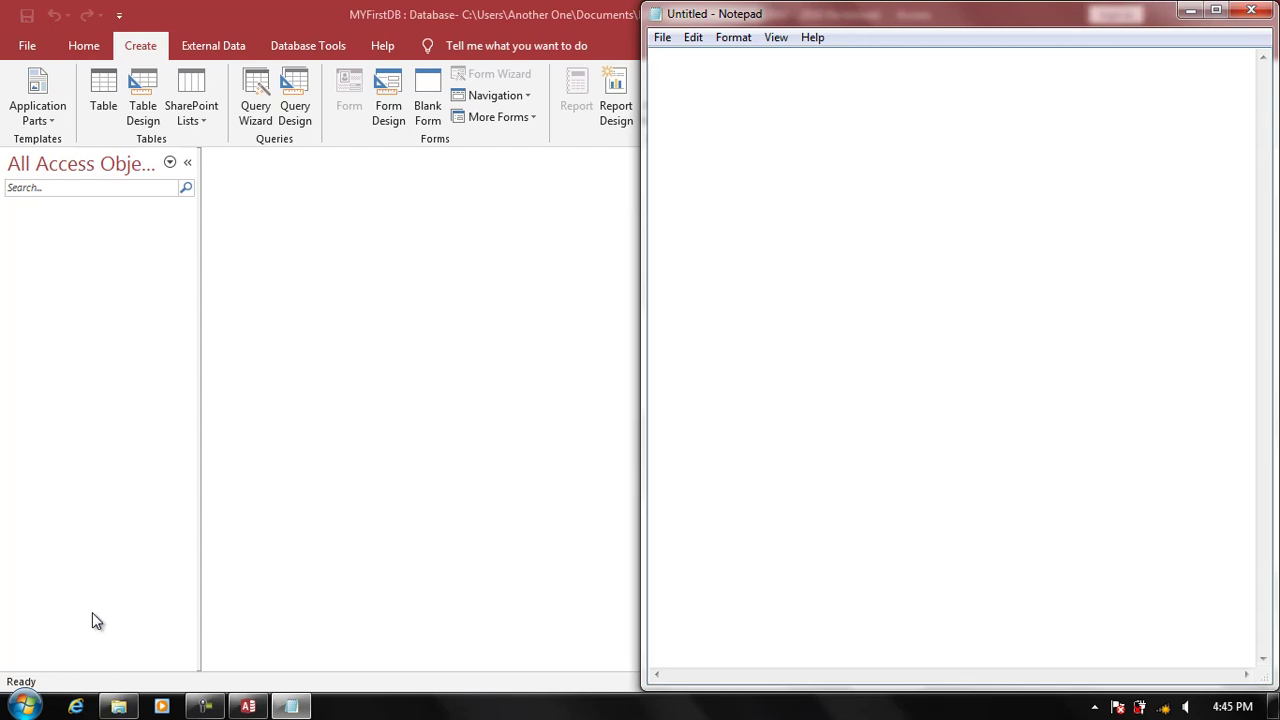
- Type the heading 'Objects:' followed by Table and Query lines
text(Oj)
key(BackSpace)
text(bjects)
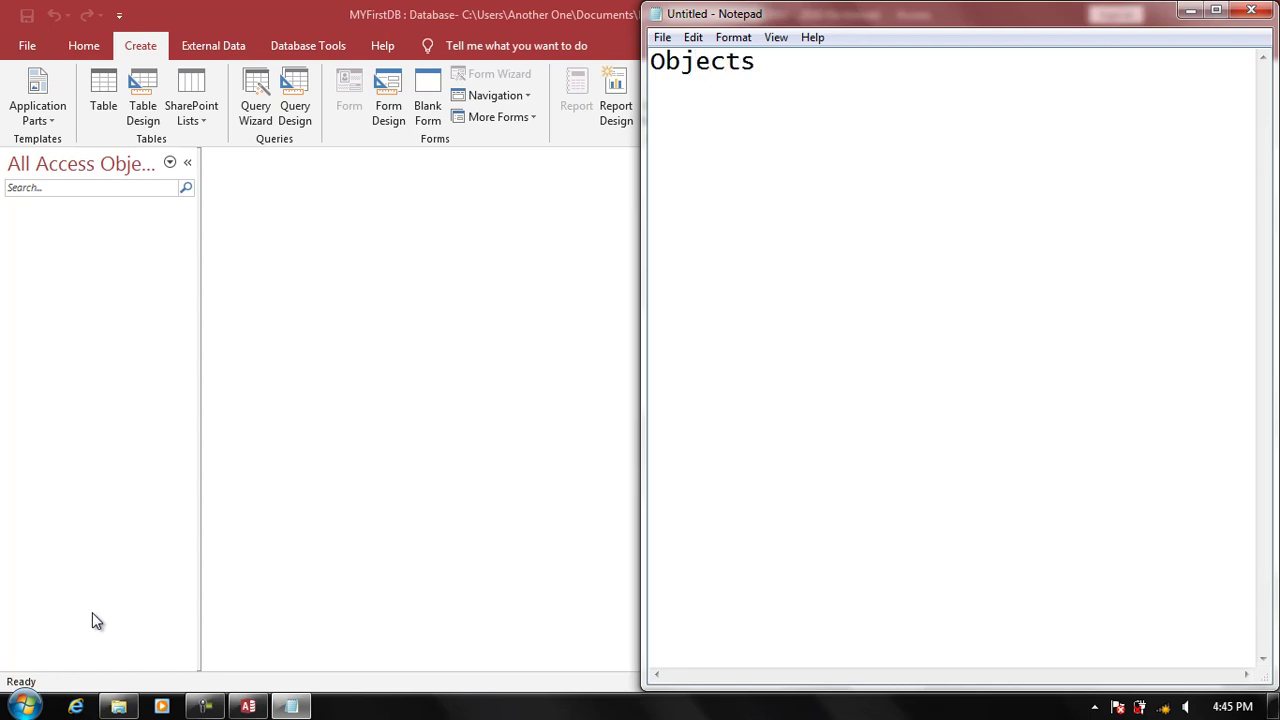
text(:)
key(Return)
text(T)
text(able)
key(Return)
text(Queyr)
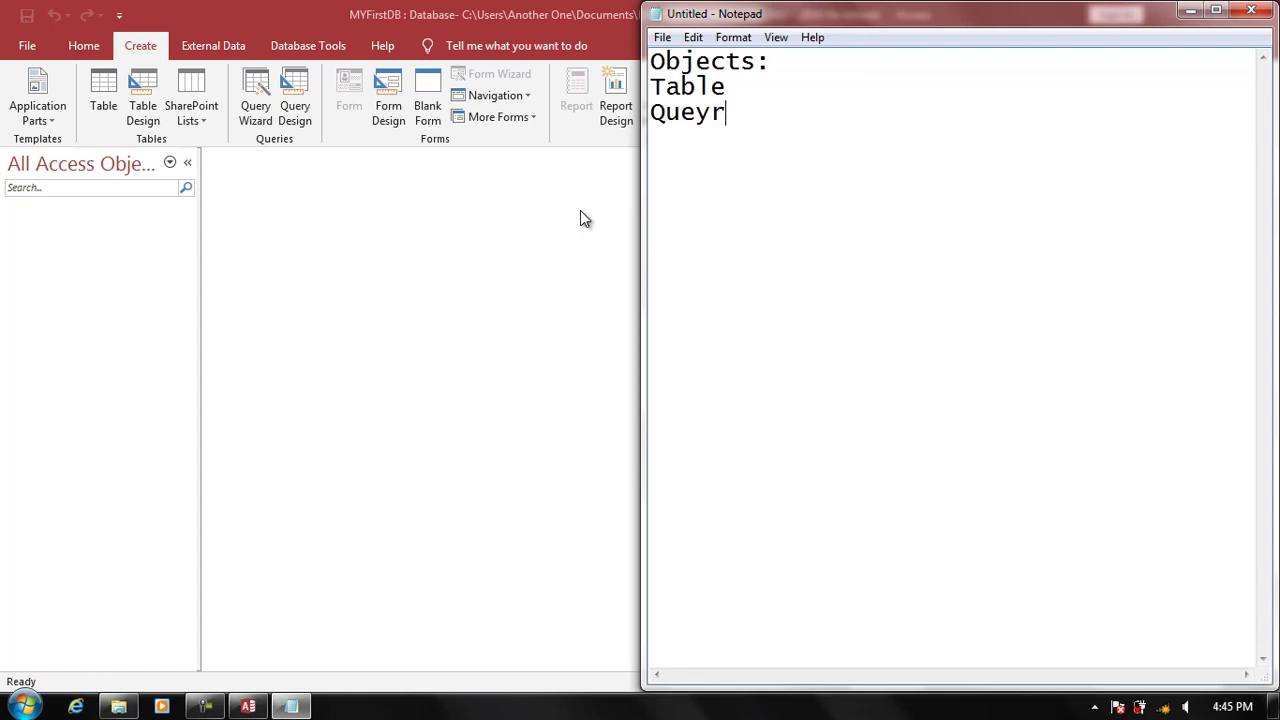
key(BackSpace)
key(BackSpace)
text(r)
text(y)
- Add Form, Report, Macro and a partial 'Modul' line, then move the Notepad window lower
key(Return)
text(Form)
key(Return)
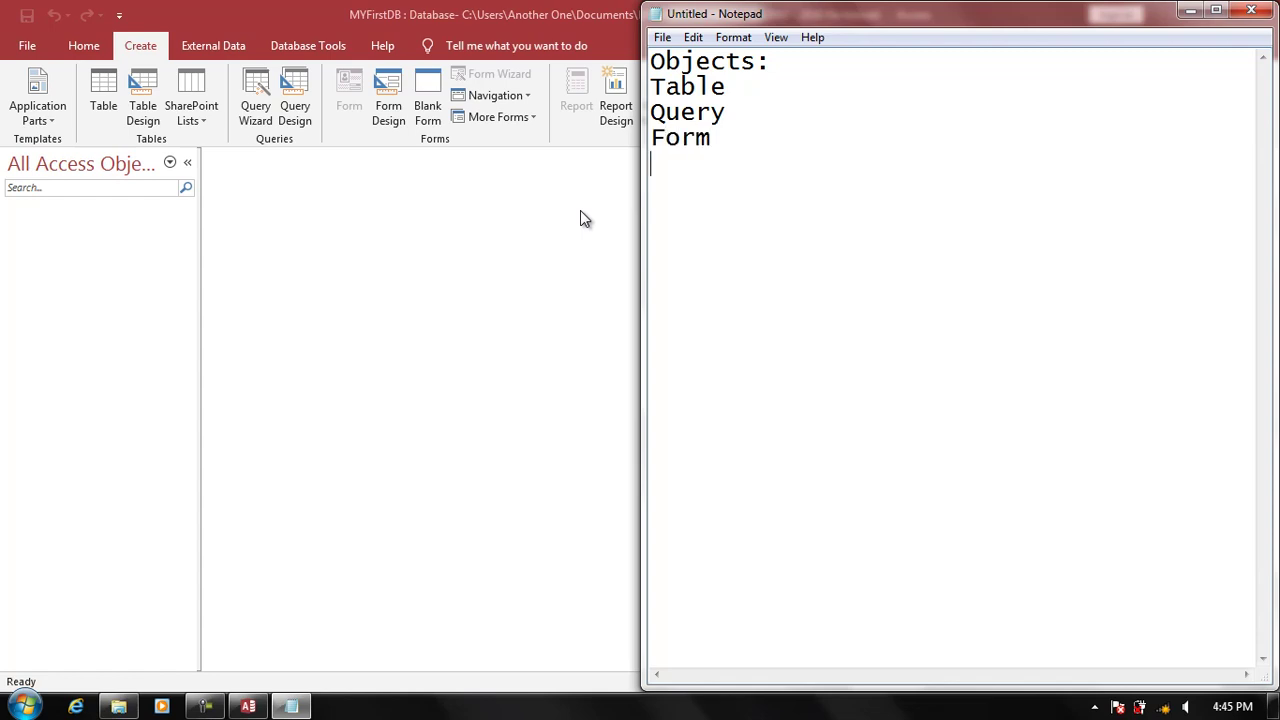
text(Repor)
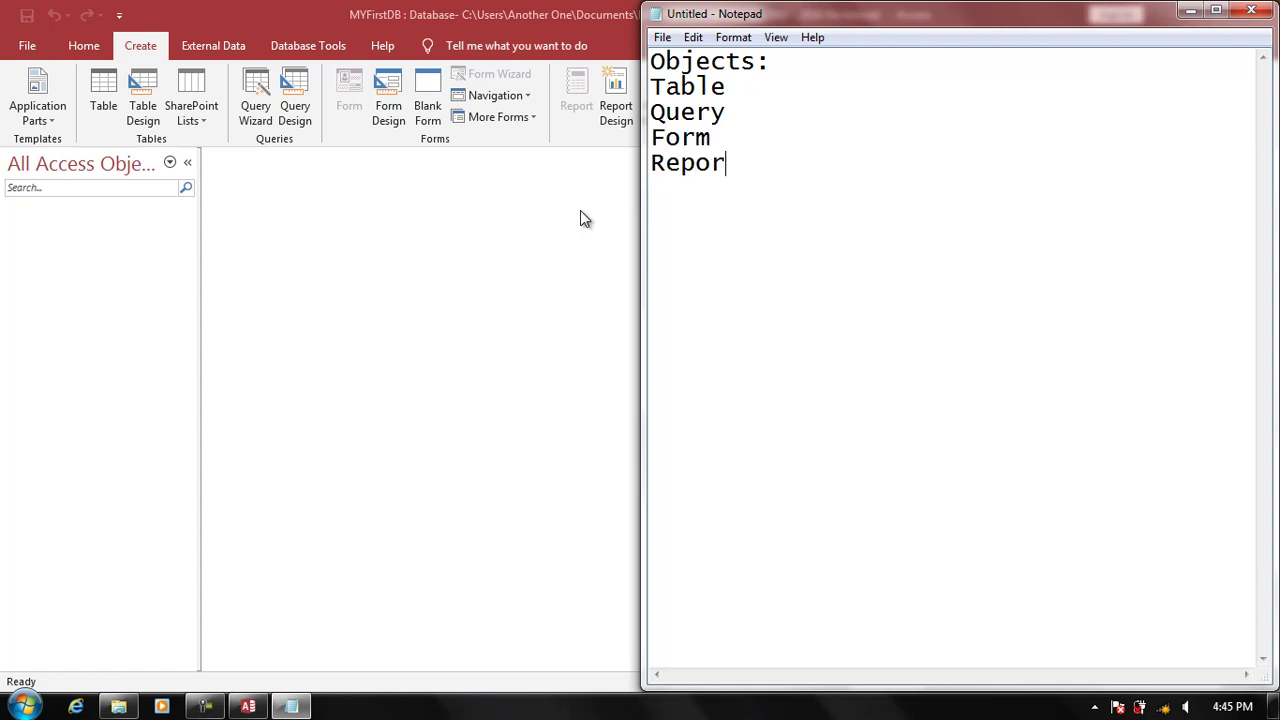
text(t)
key(Return)
text(Macro)
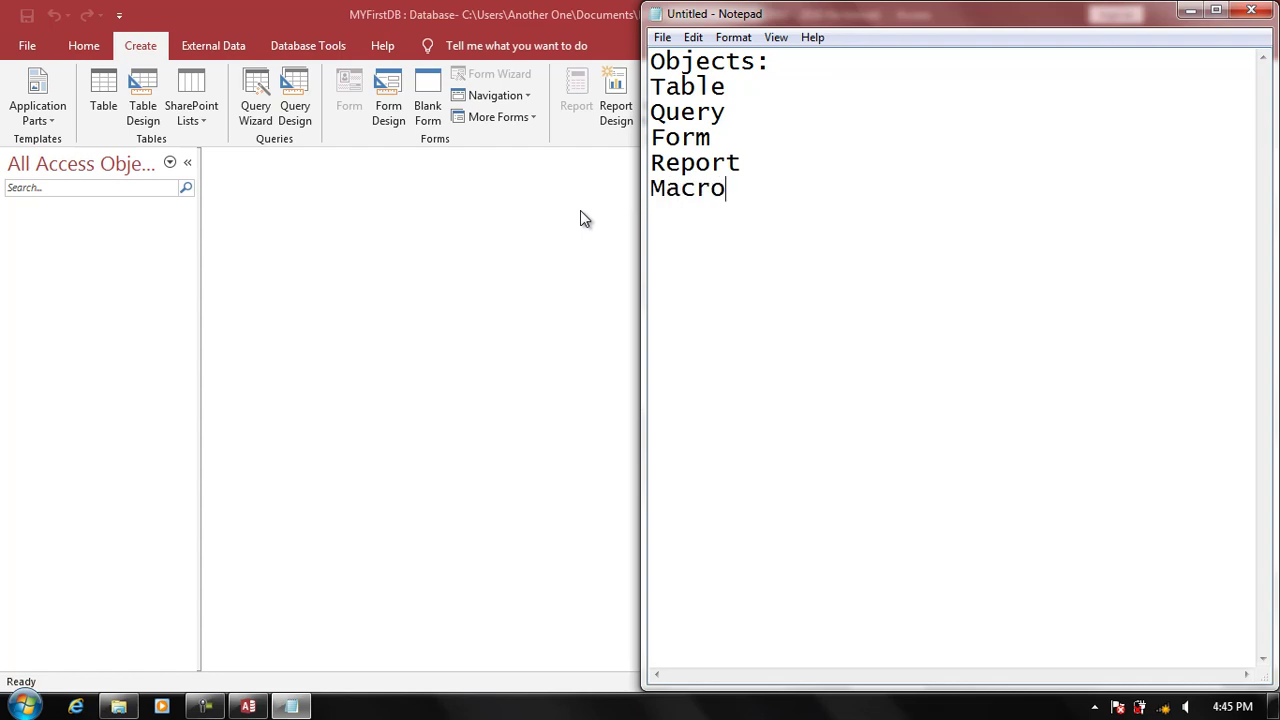
key(Return)
text(Modul)
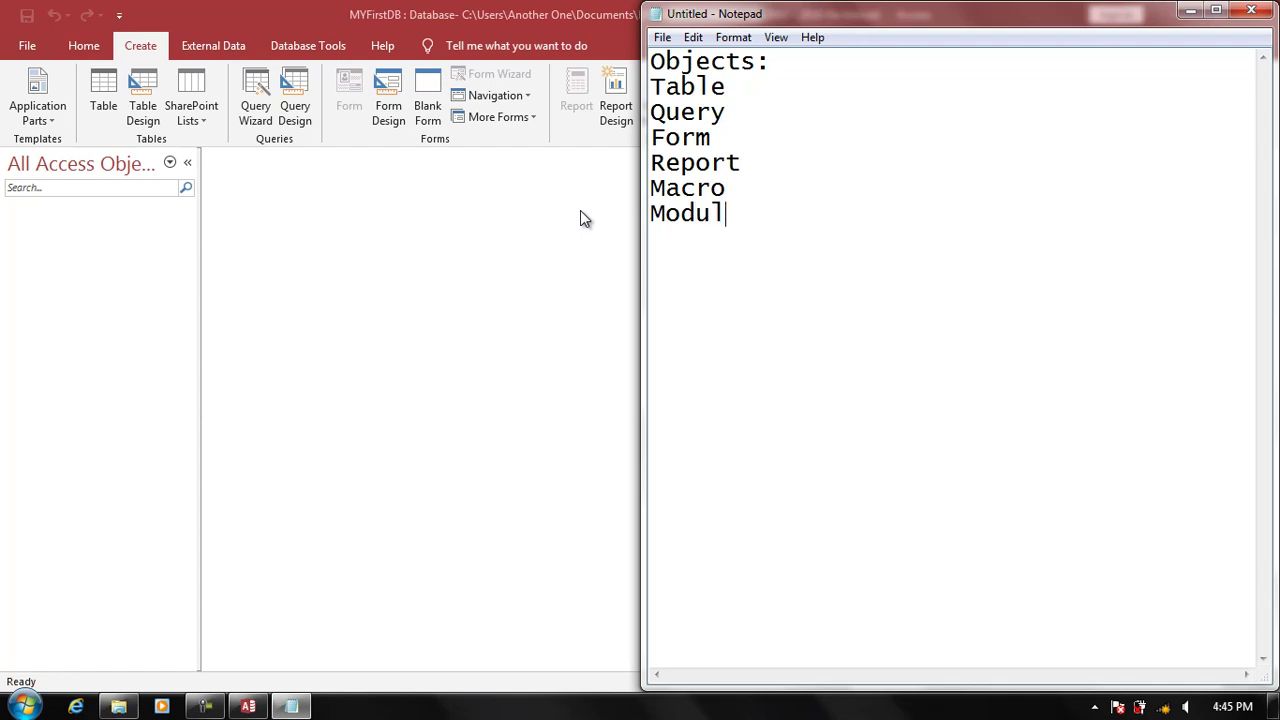
mouse_move(737, 20)
mouse_down()
mouse_move(744, 190)
mouse_move(1268, 194)
mouse_up()
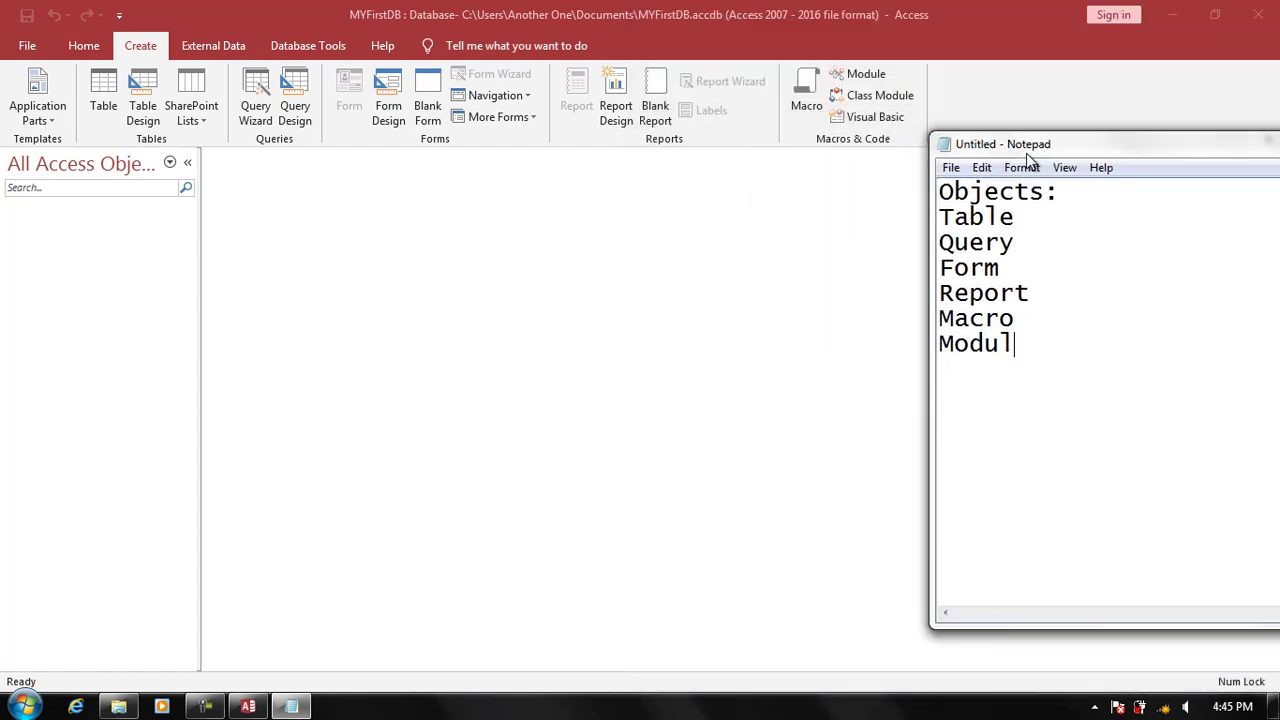
text(e)
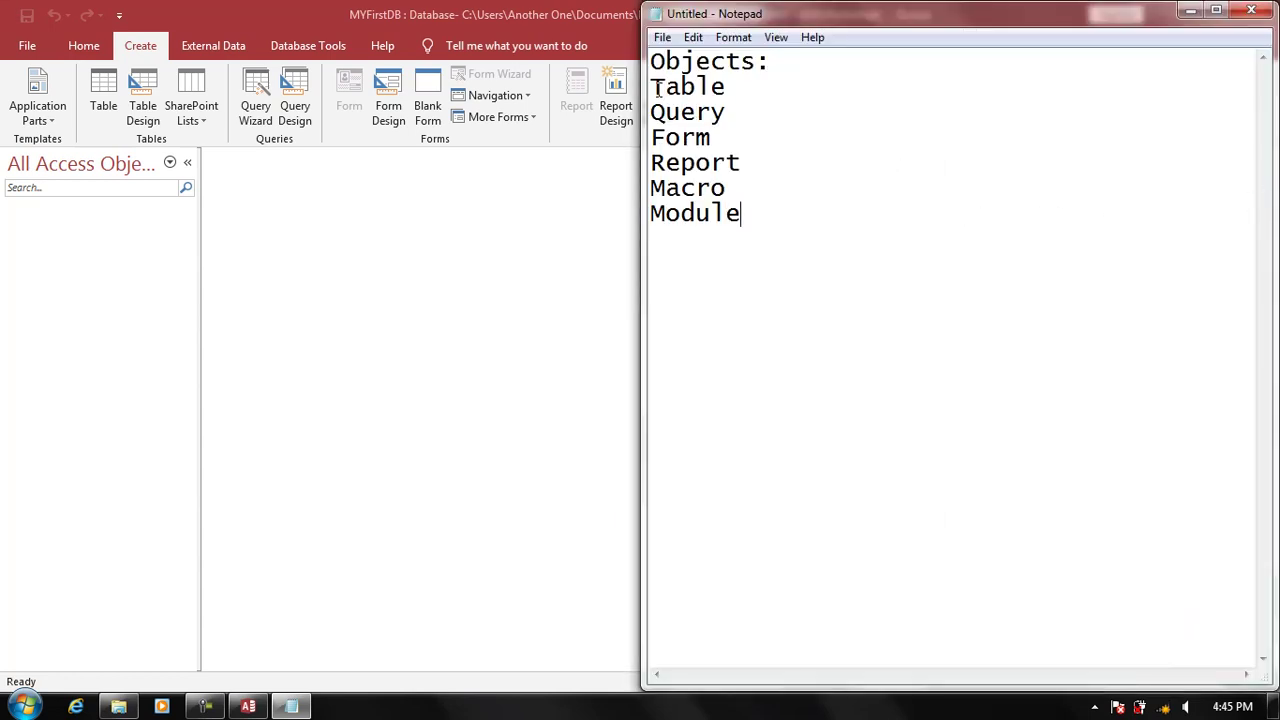
drag(651, 87, 748, 215)
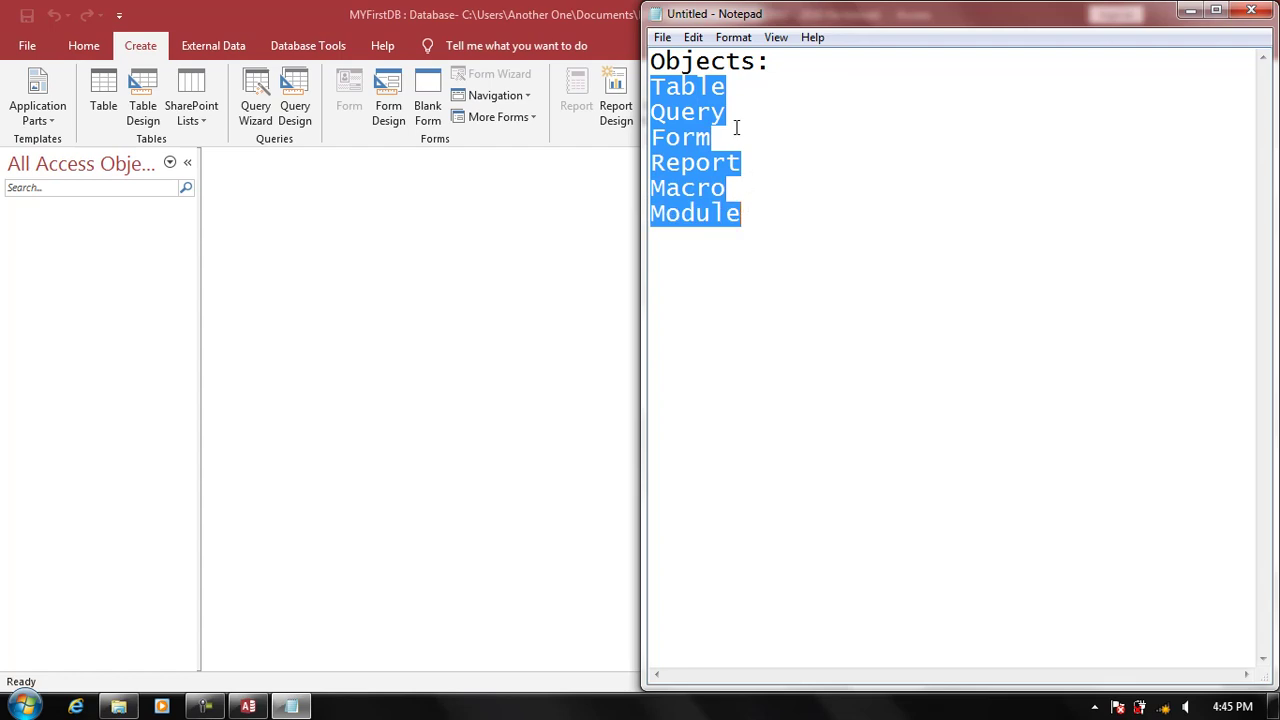
click(737, 88)
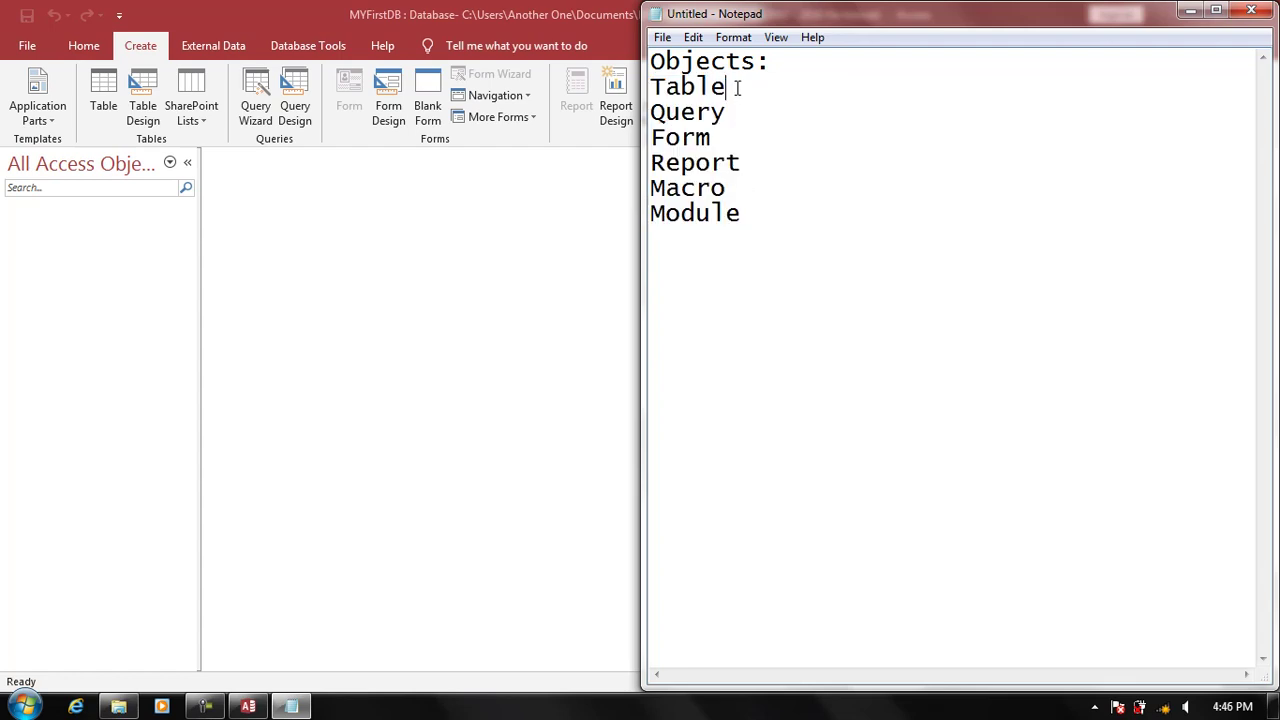
mouse_move(737, 88)
mouse_down()
mouse_move(651, 87)
mouse_move(726, 117)
mouse_up()
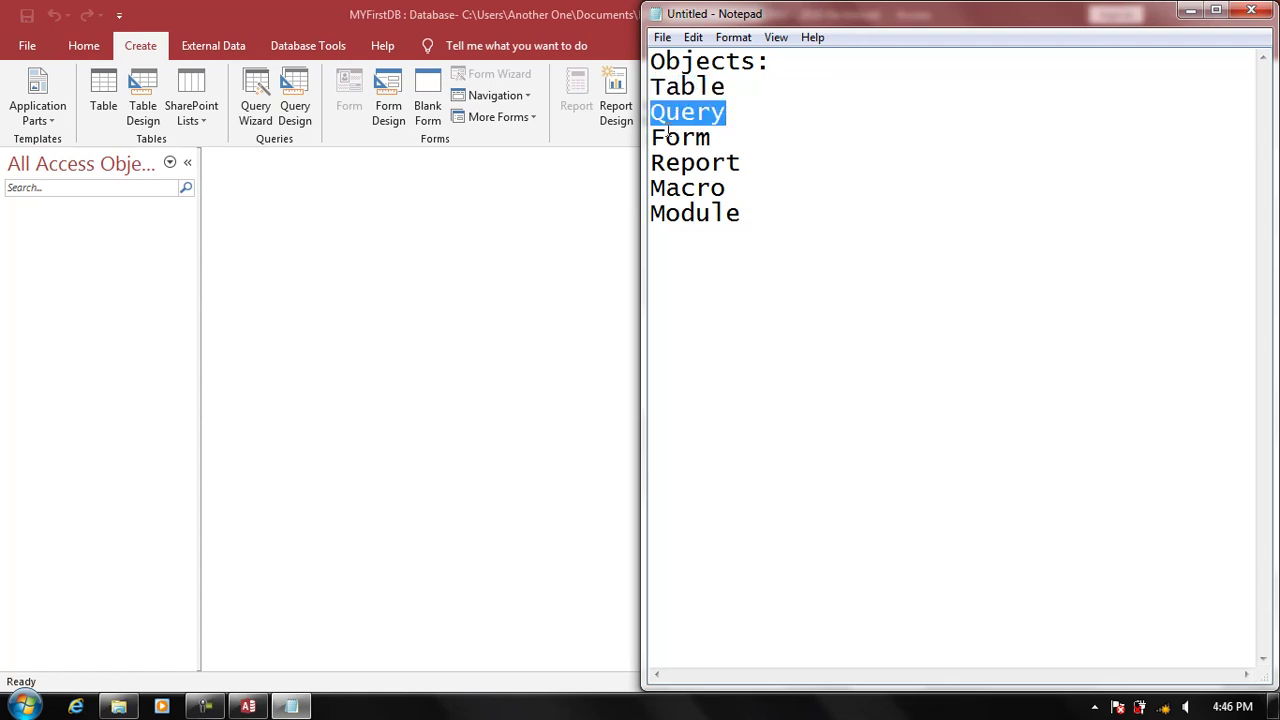
mouse_move(651, 138)
mouse_down()
mouse_move(723, 137)
mouse_move(740, 163)
mouse_up()
mouse_move(665, 188)
mouse_down()
mouse_move(726, 190)
mouse_move(734, 211)
mouse_up()
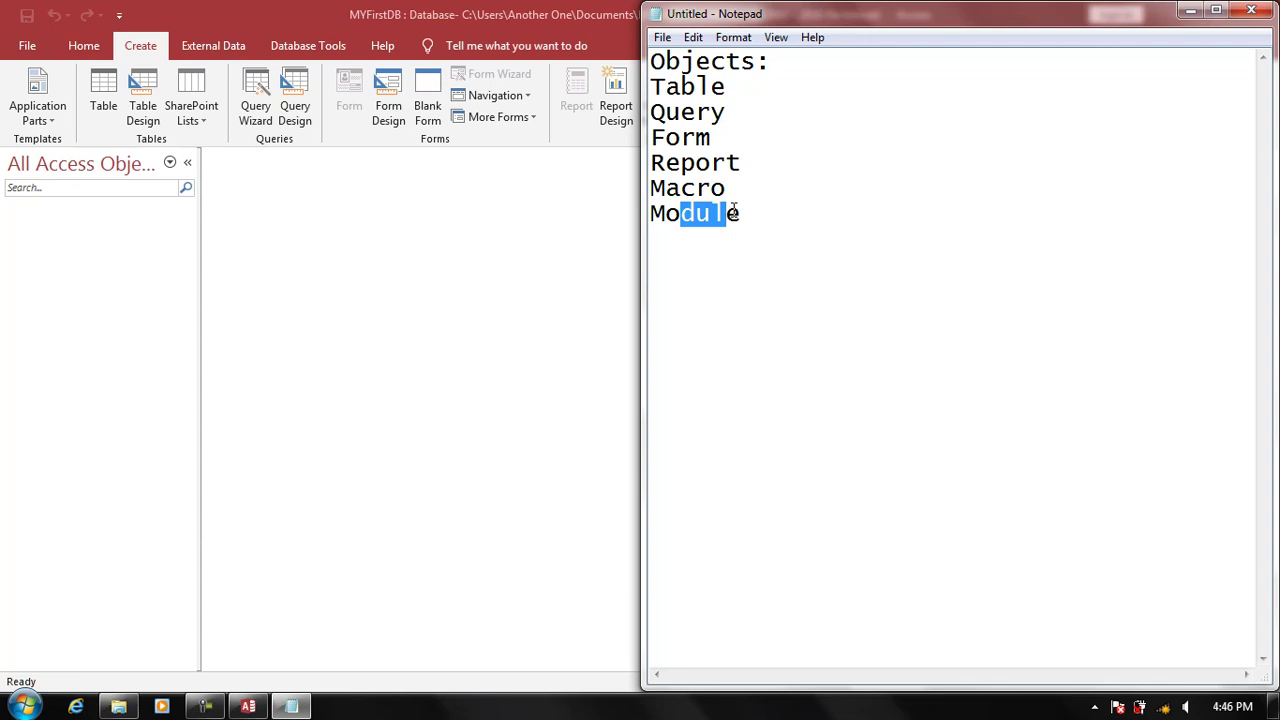
click(697, 110)
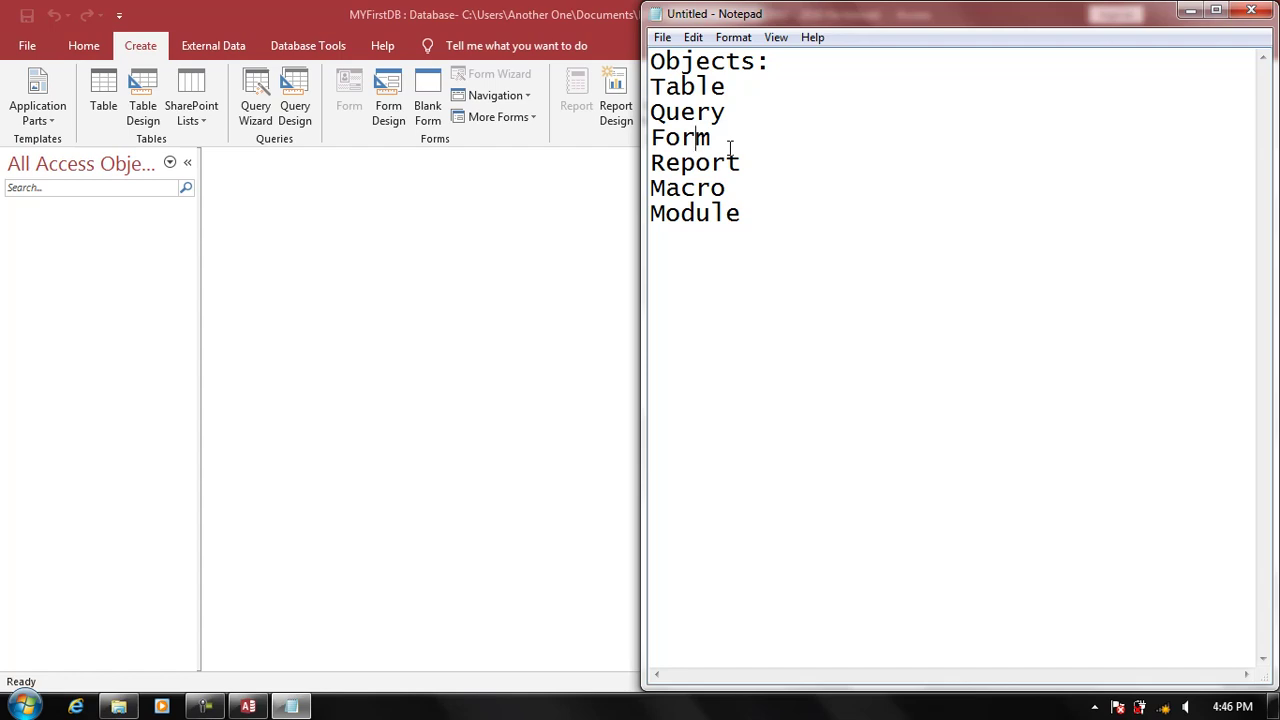
click(731, 92)
- Append '= Data Store', '= Data Filter' and '= Dataa Structure' to the Table, Query and Form lines
text(= )
text(Data)
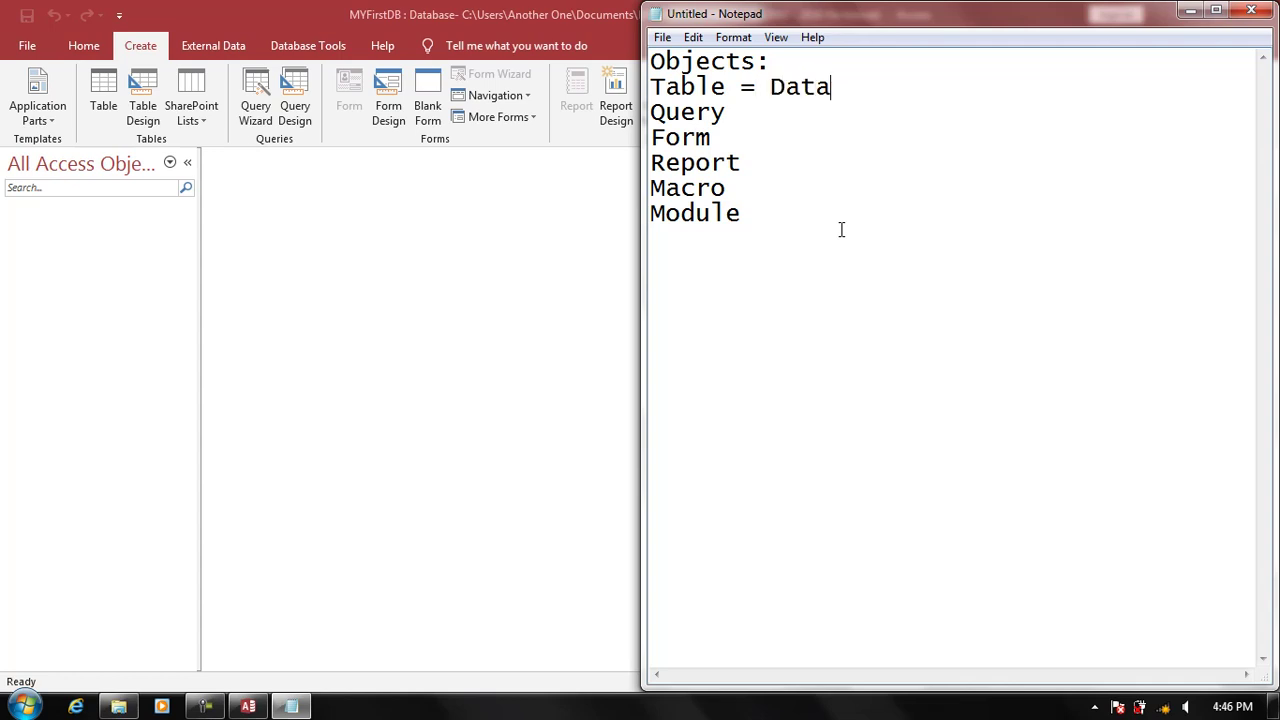
text( Store)
key(Down)
text(= )
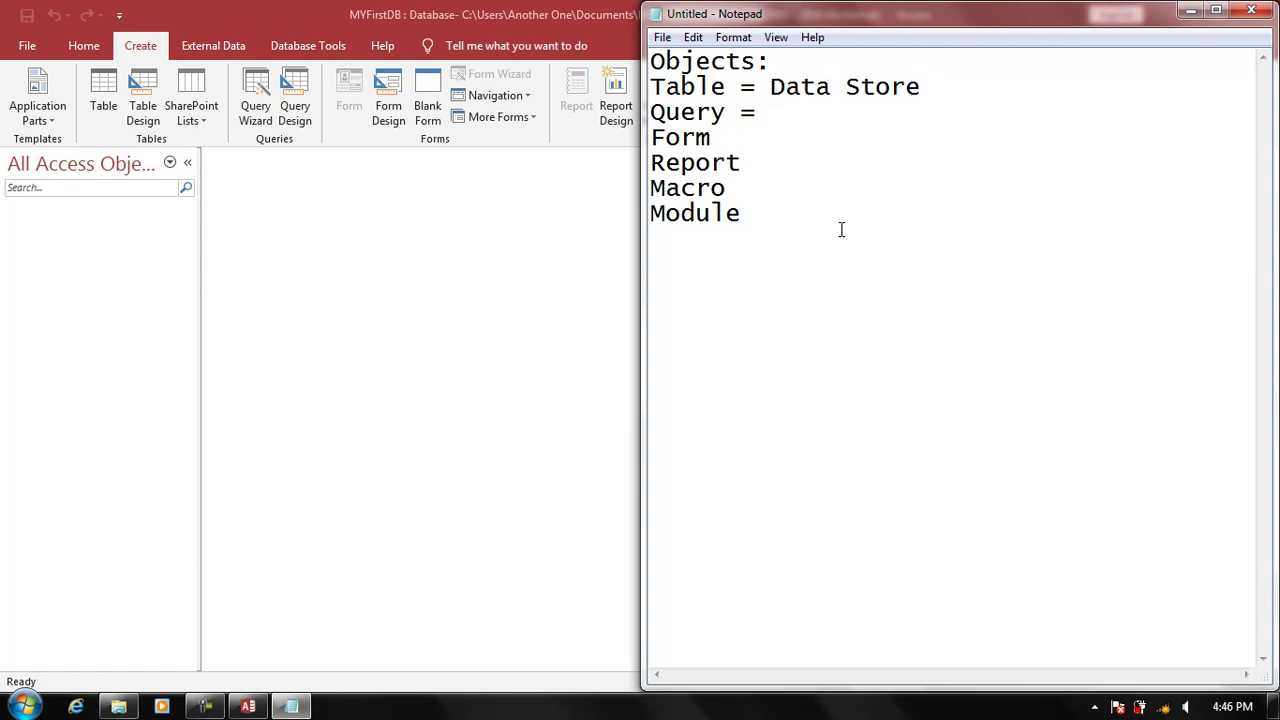
text(Date)
key(BackSpace)
text(a )
text(Filter)
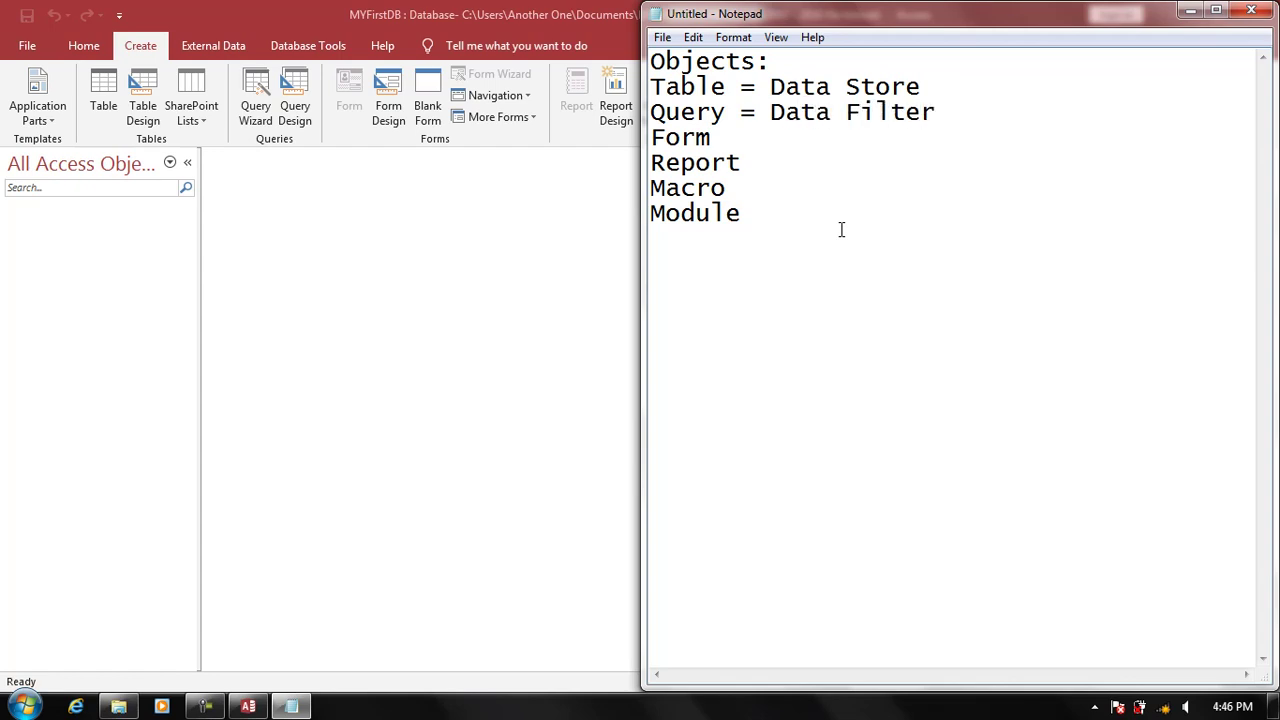
key(Down)
key(Tab)
key(BackSpace)
text(= )
text(Dataa Stru)
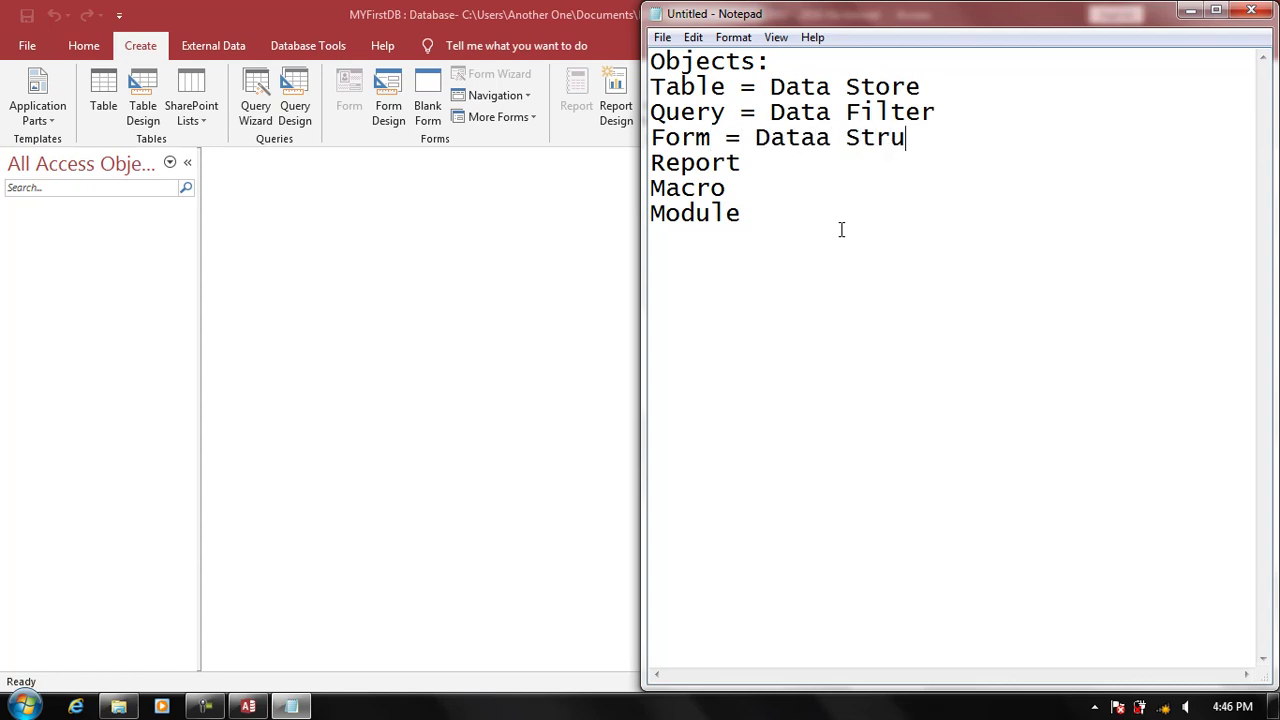
text(ctur)
text(e)
- Append '= Data Print', '= Action Build' and '= Command Built' to the Report, Macro and Module lines
key(Down)
text(= )
text(Data Pri)
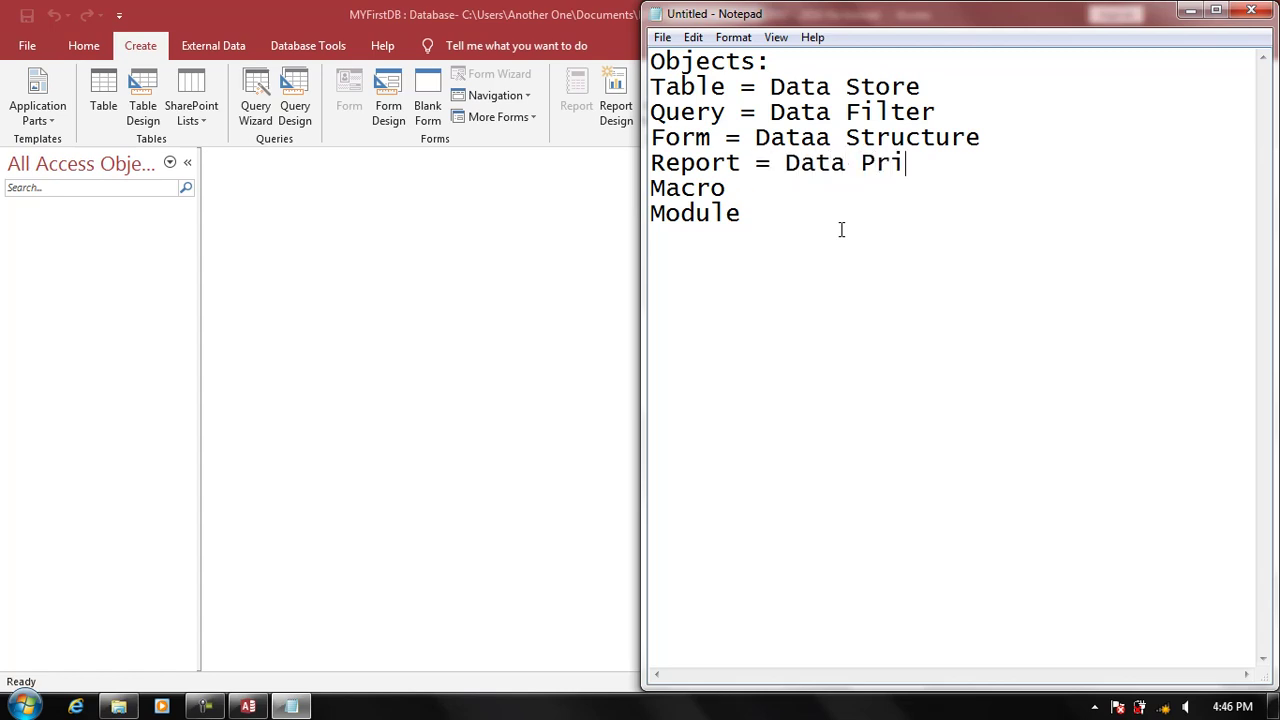
text(nt)
key(Down)
text(=)
text(TAsk)
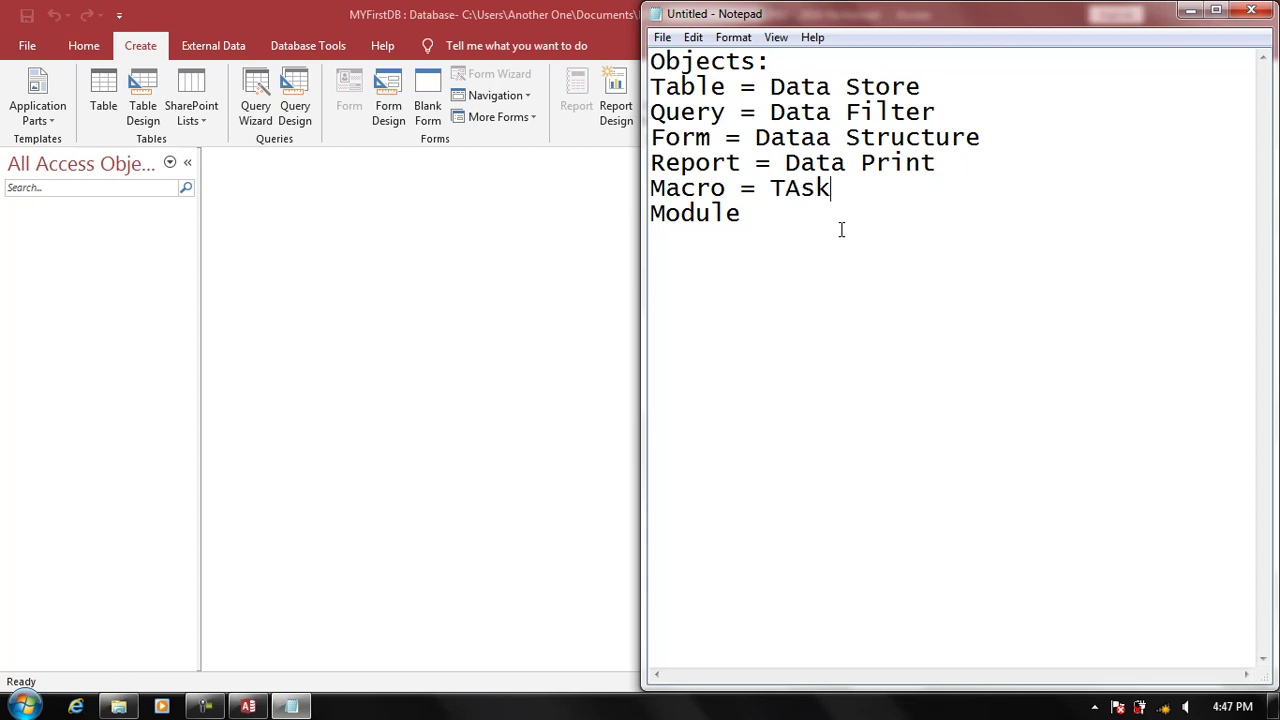
key(BackSpace)
key(BackSpace)
key(BackSpace)
key(BackSpace)
text(Actio)
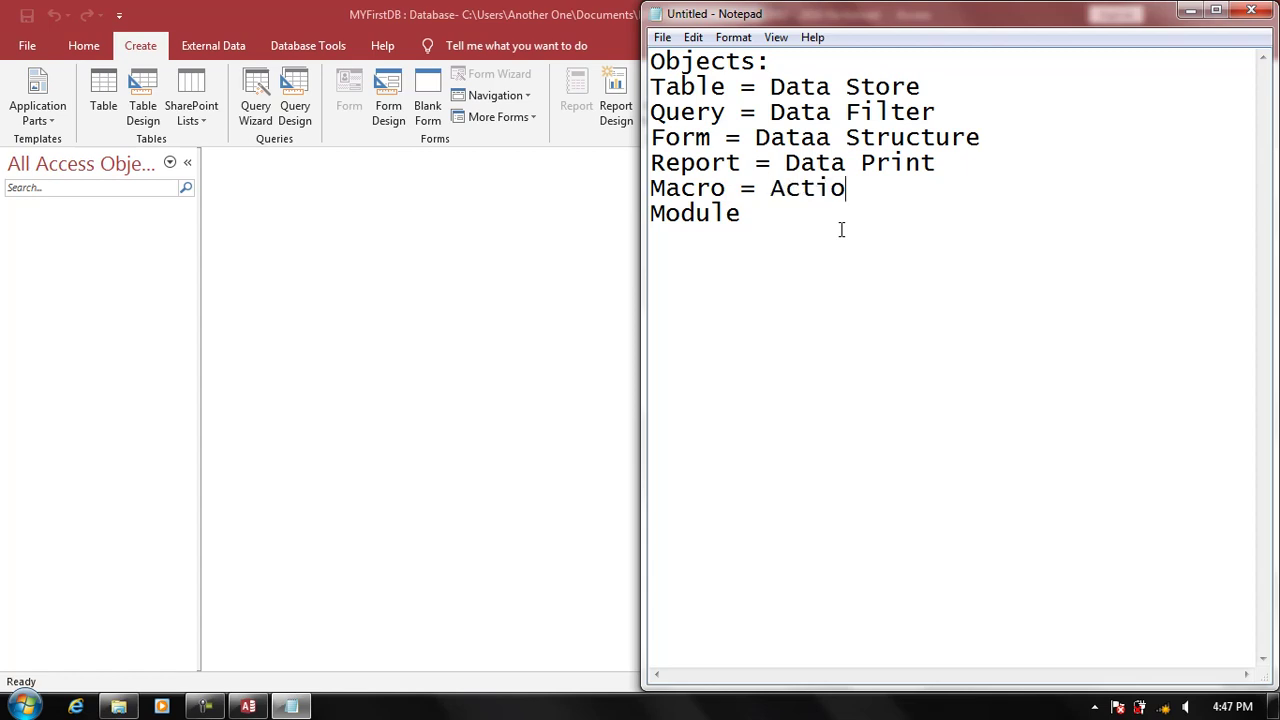
text(n Buil)
text(d)
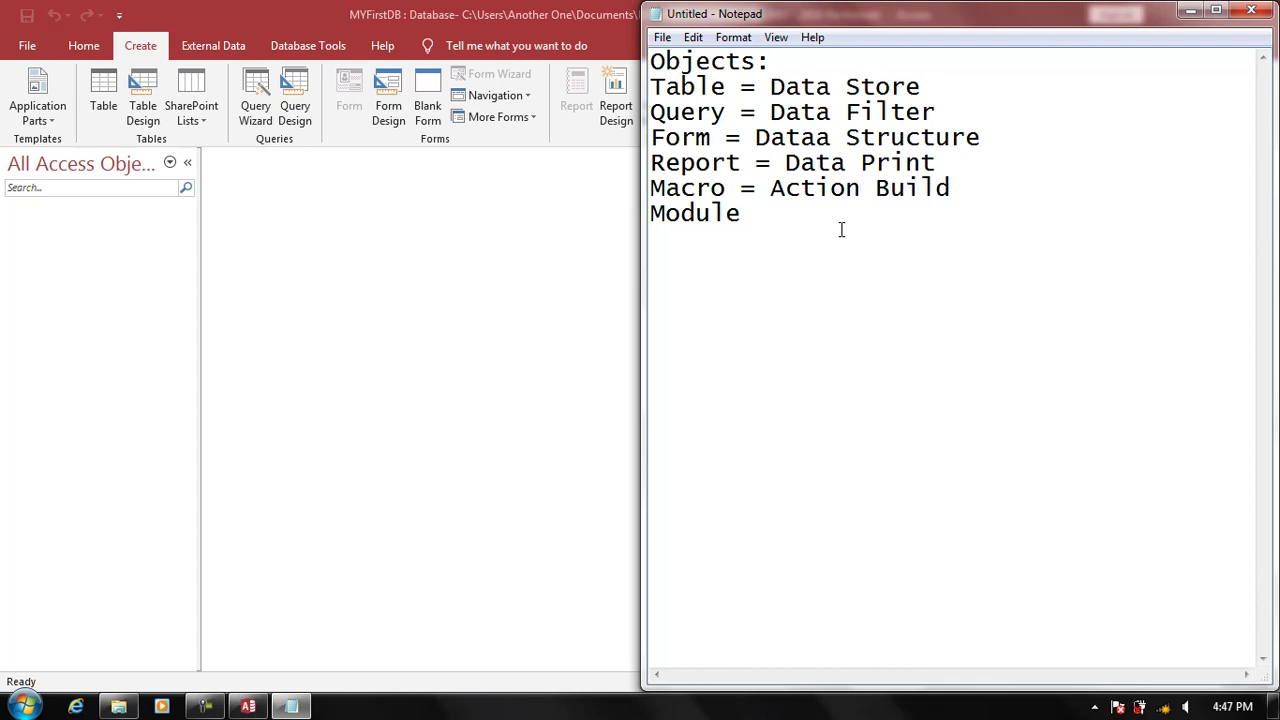
key(Down)
text(= )
text(Comma)
text(nd Vui)
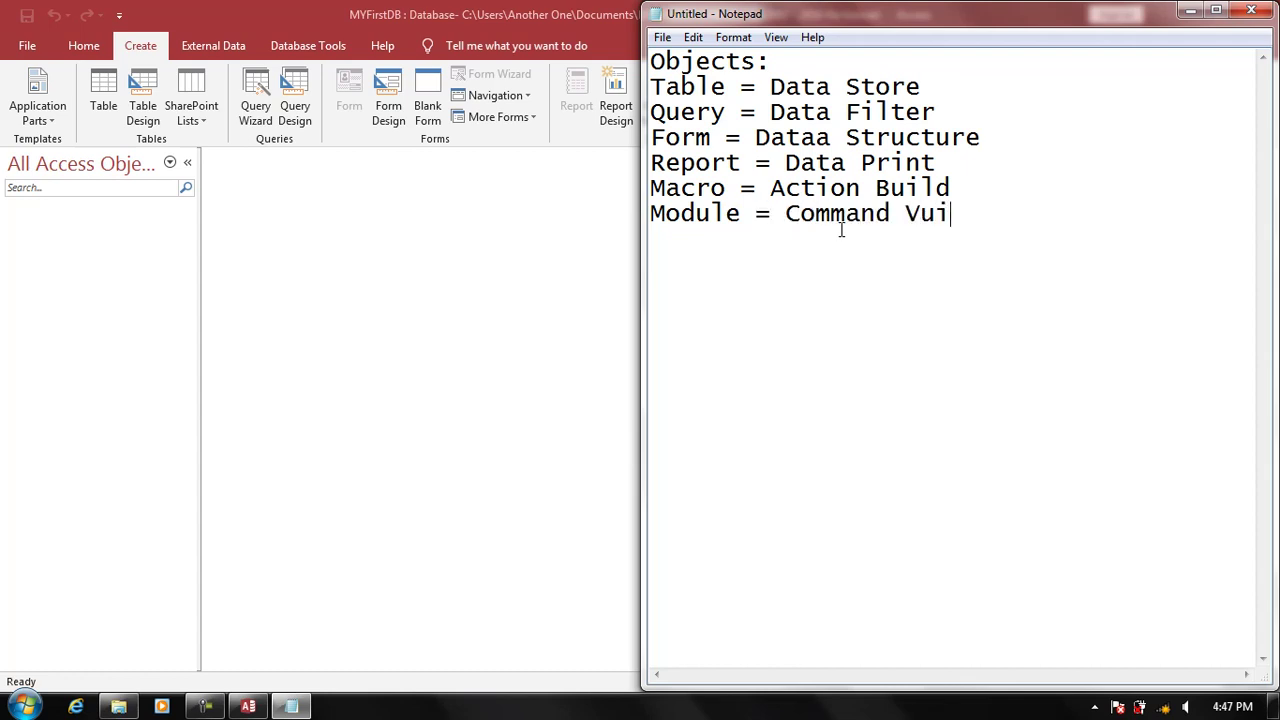
text(lt)
key(BackSpace)
key(BackSpace)
key(BackSpace)
key(BackSpace)
key(BackSpace)
text(Buil)
text(t)
- Highlight the words Action and Command, then close Notepad, bringing up its save prompt
double_click(820, 190)
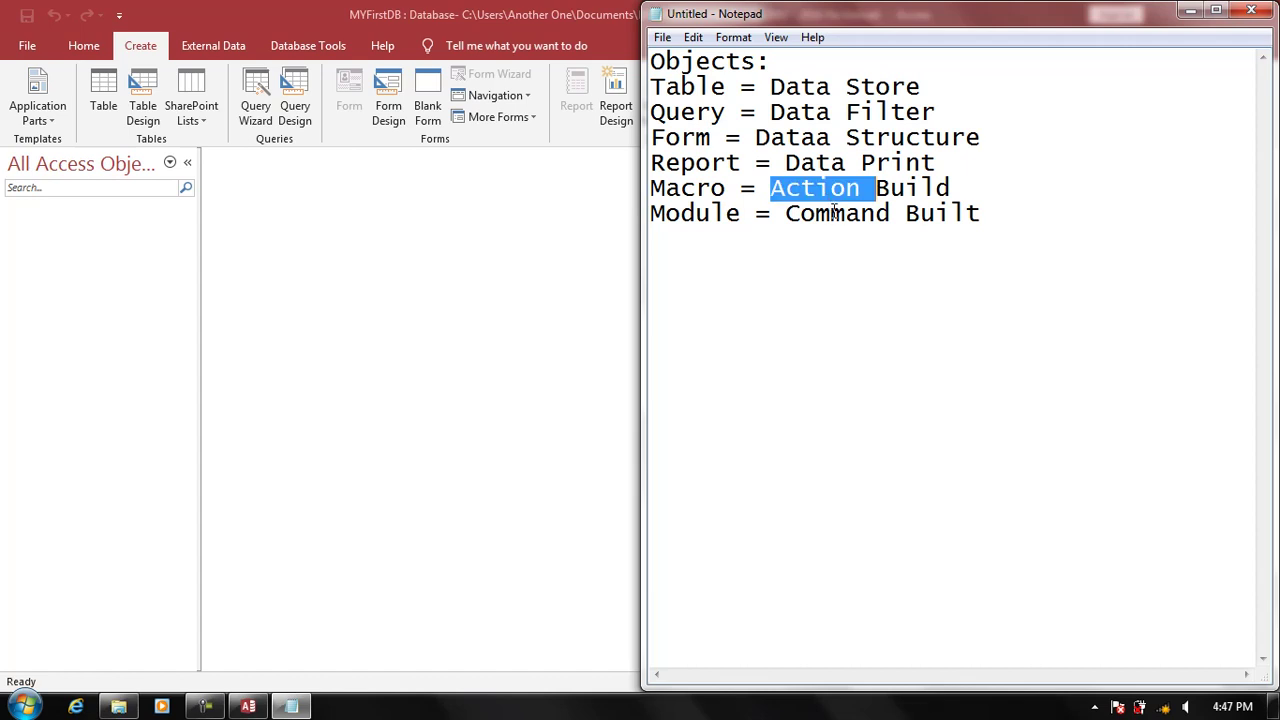
double_click(833, 213)
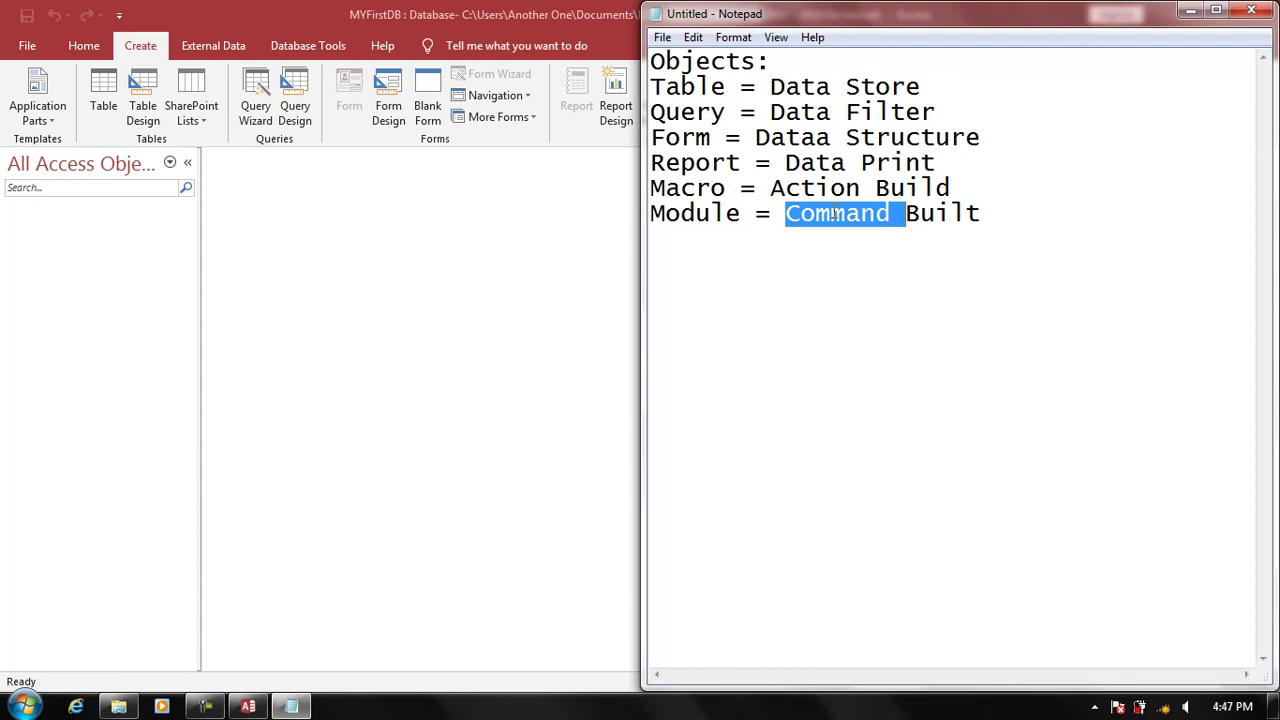
click(1249, 12)
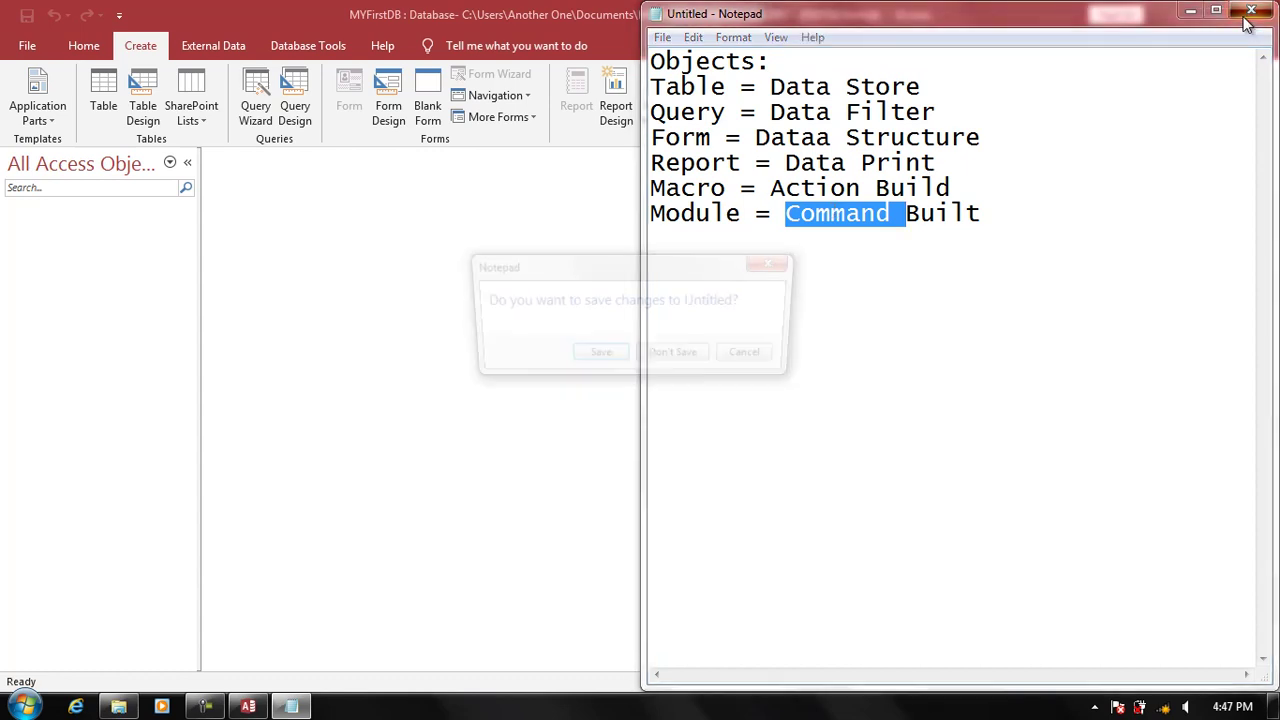
click(689, 353)
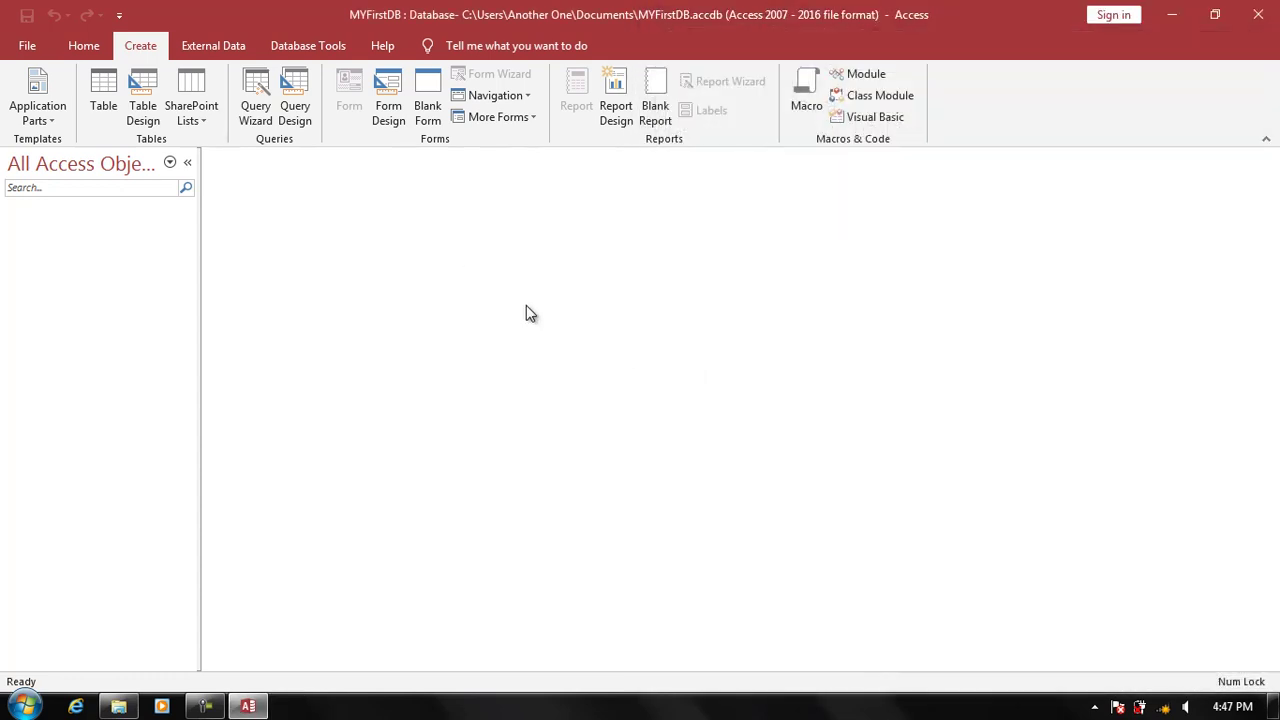
click(114, 101)
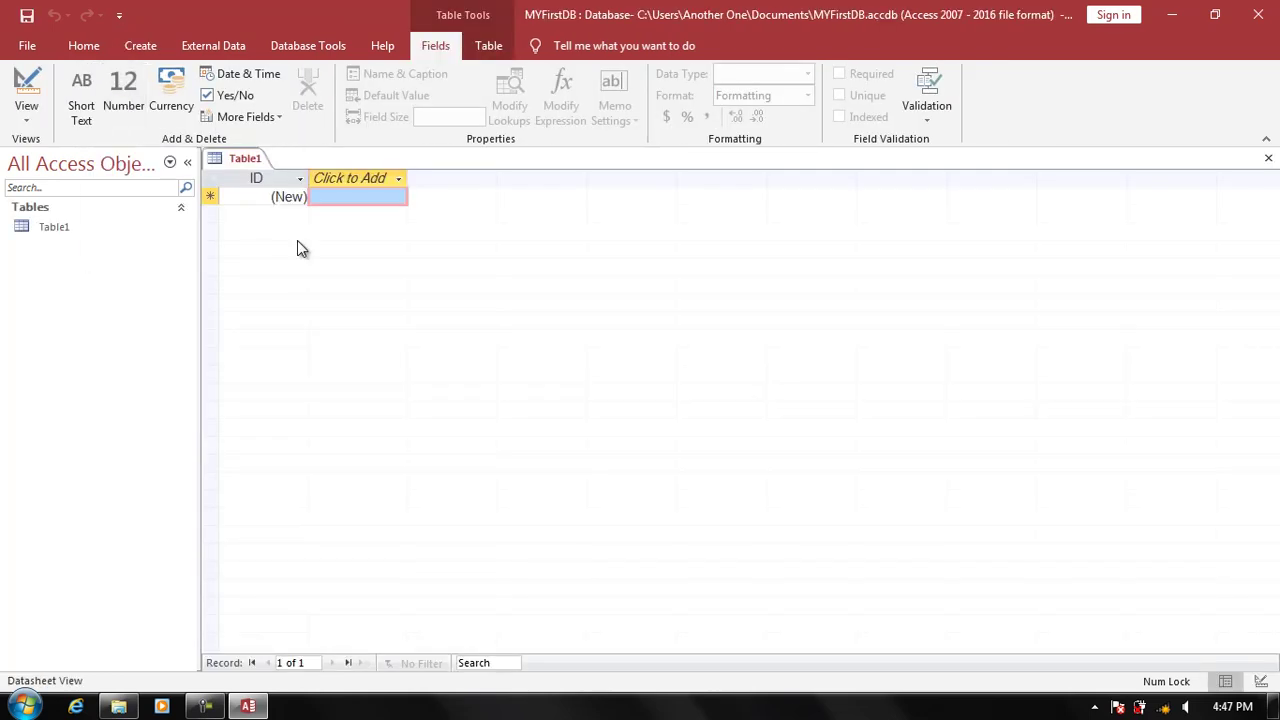
key(ctrl+w)
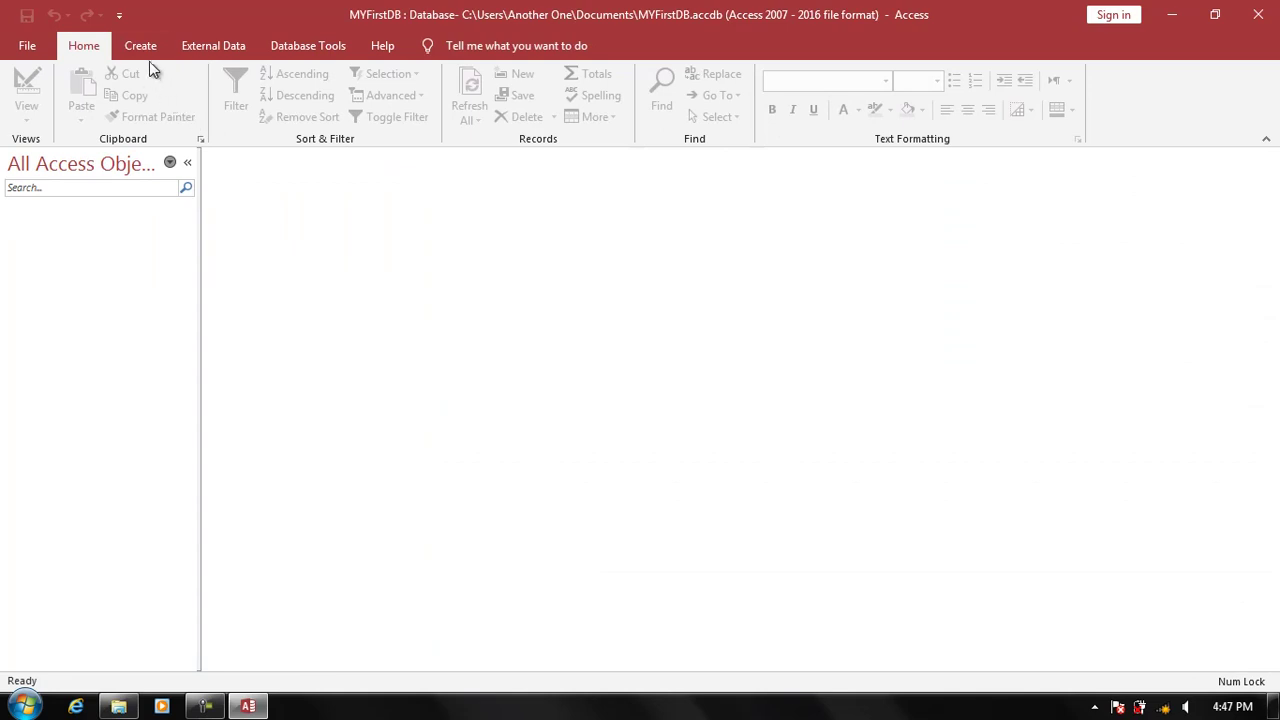
click(149, 58)
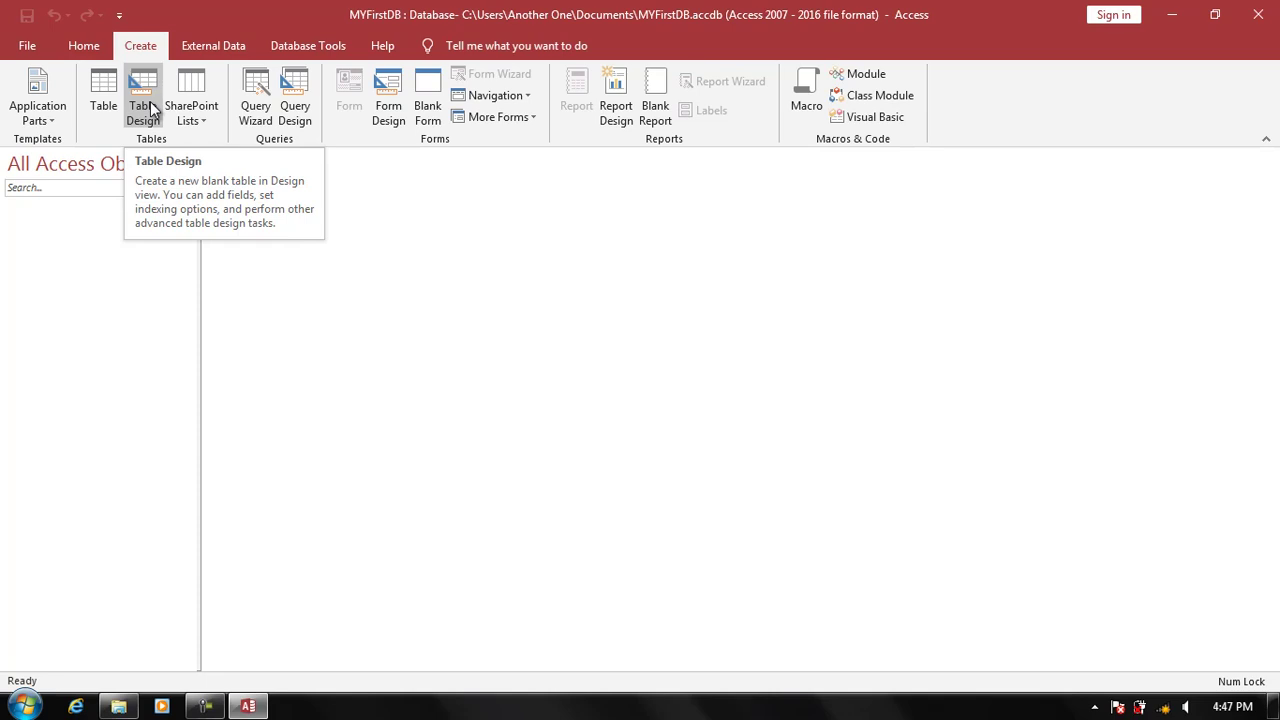
- Open a new Table1 in Design view with Table Design on the Create tab
click(143, 108)
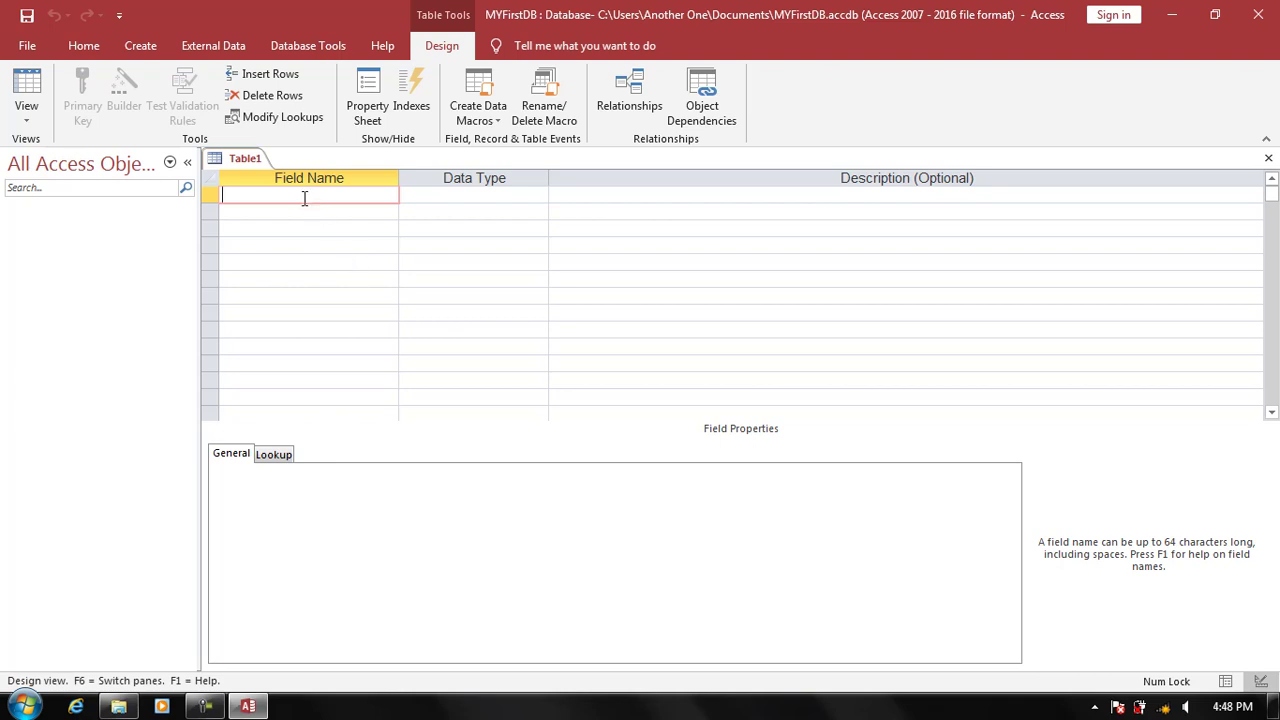
- Enter Short Text fields NAme, Class, Add, Phone and Fees, dismissing the reserved-word warning
text(NAme)
key(Tab)
key(Return)
key(Tab)
key(Tab)
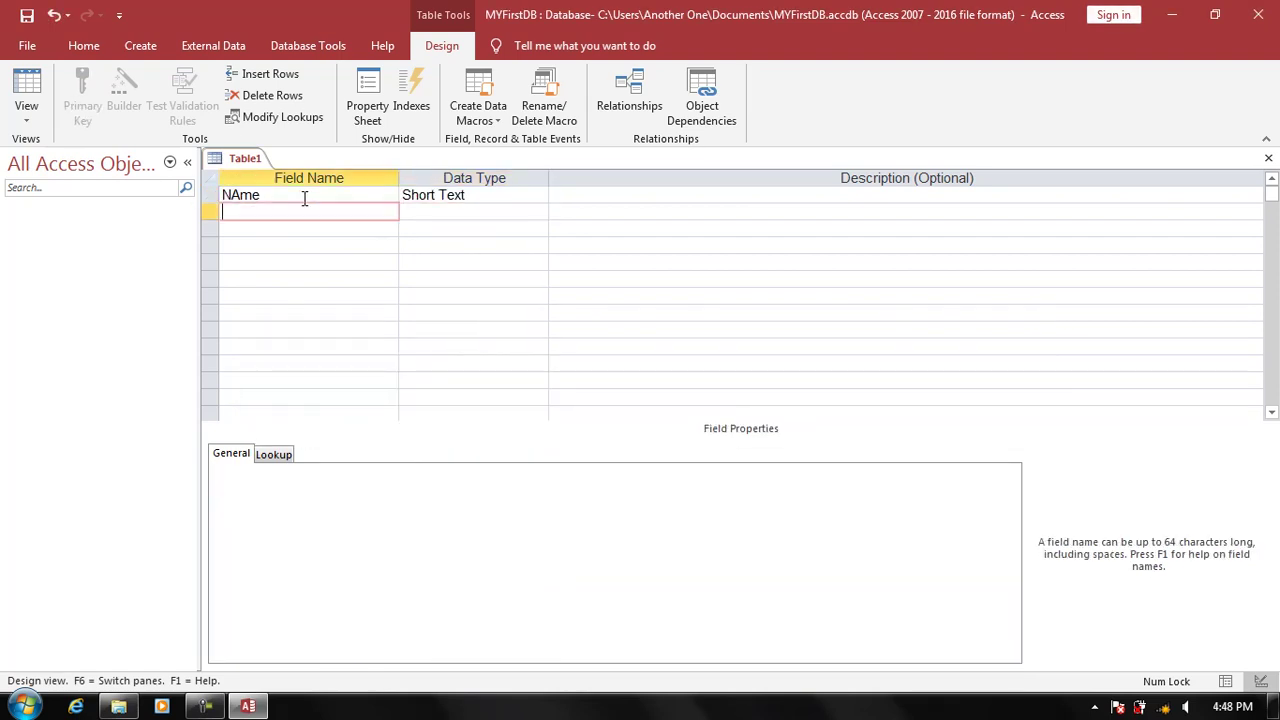
text(Class)
key(Tab)
key(Tab)
key(Tab)
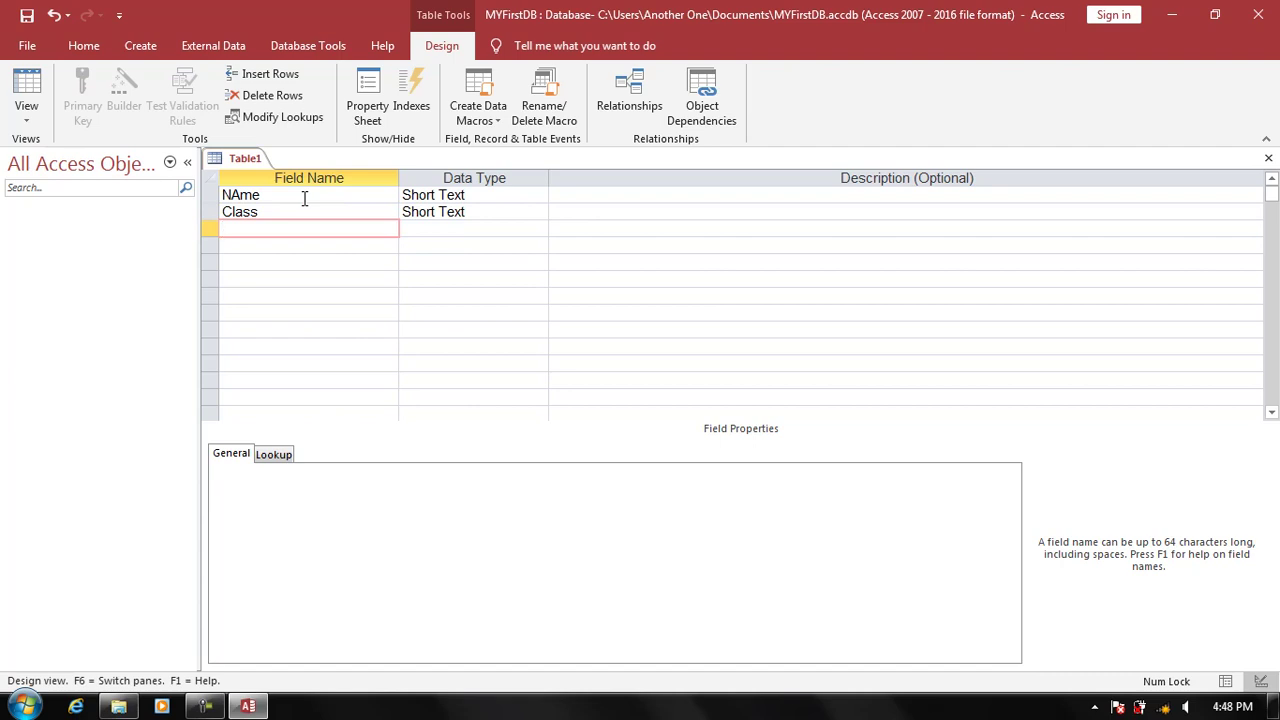
text(Add)
key(Tab)
key(Tab)
key(Tab)
text(P)
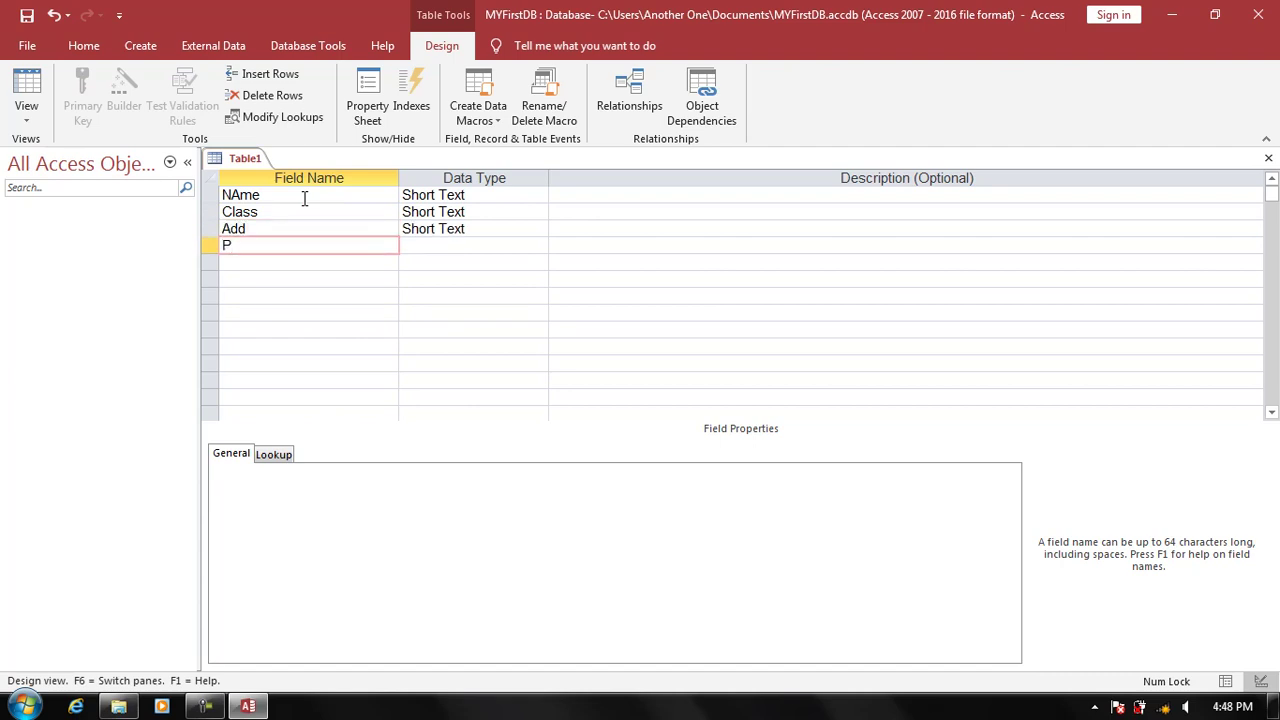
text(hone)
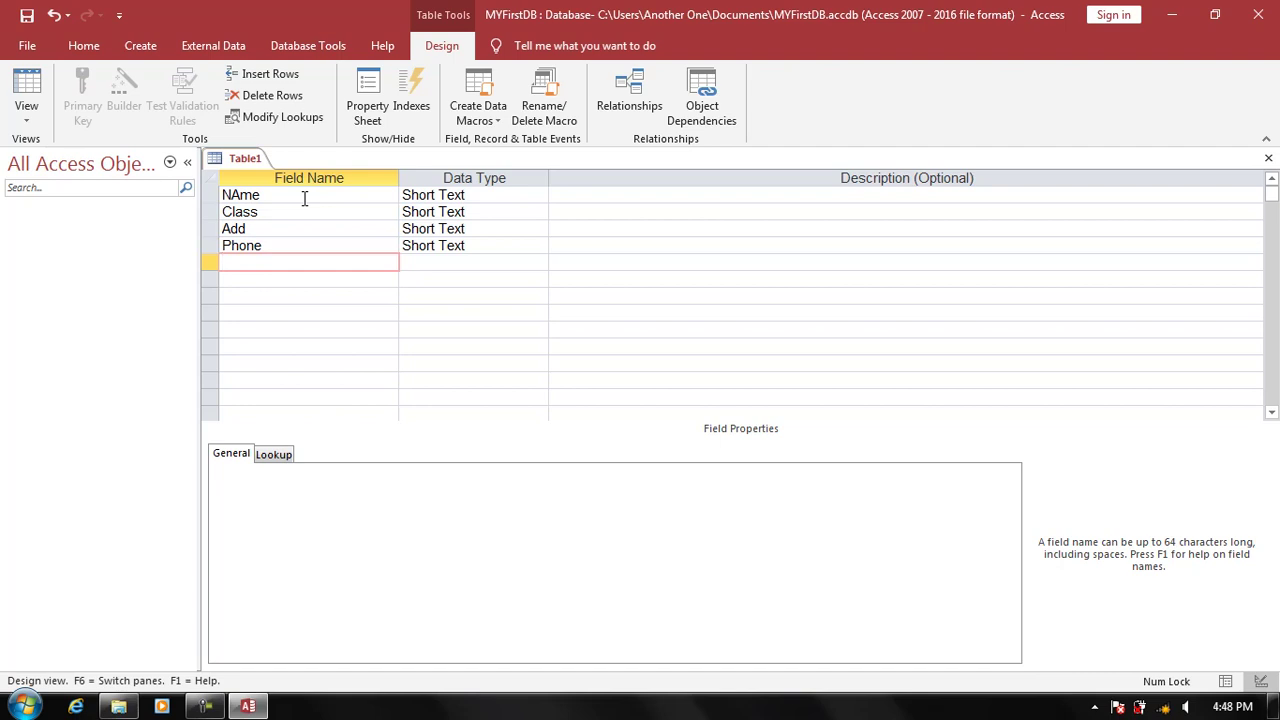
text(Fees)
key(Tab)
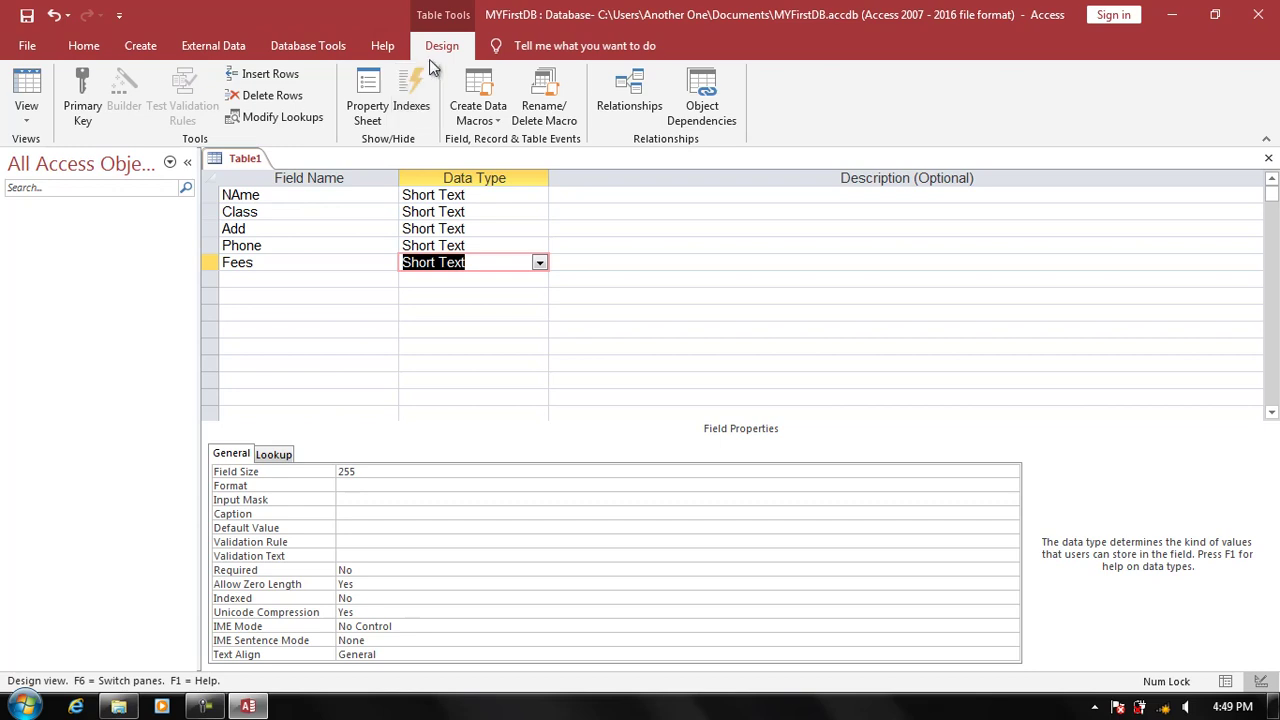
- Choose Datasheet View from the Home tab's View menu, triggering the save-first prompt
click(105, 55)
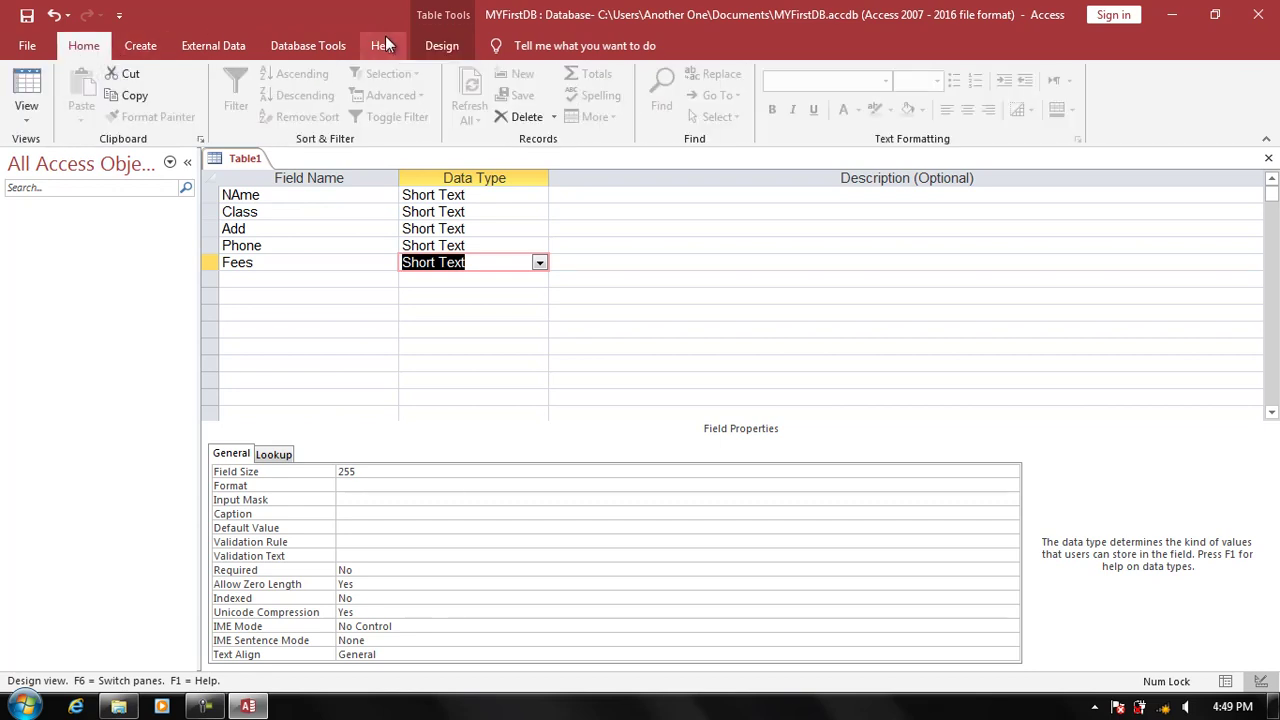
click(430, 48)
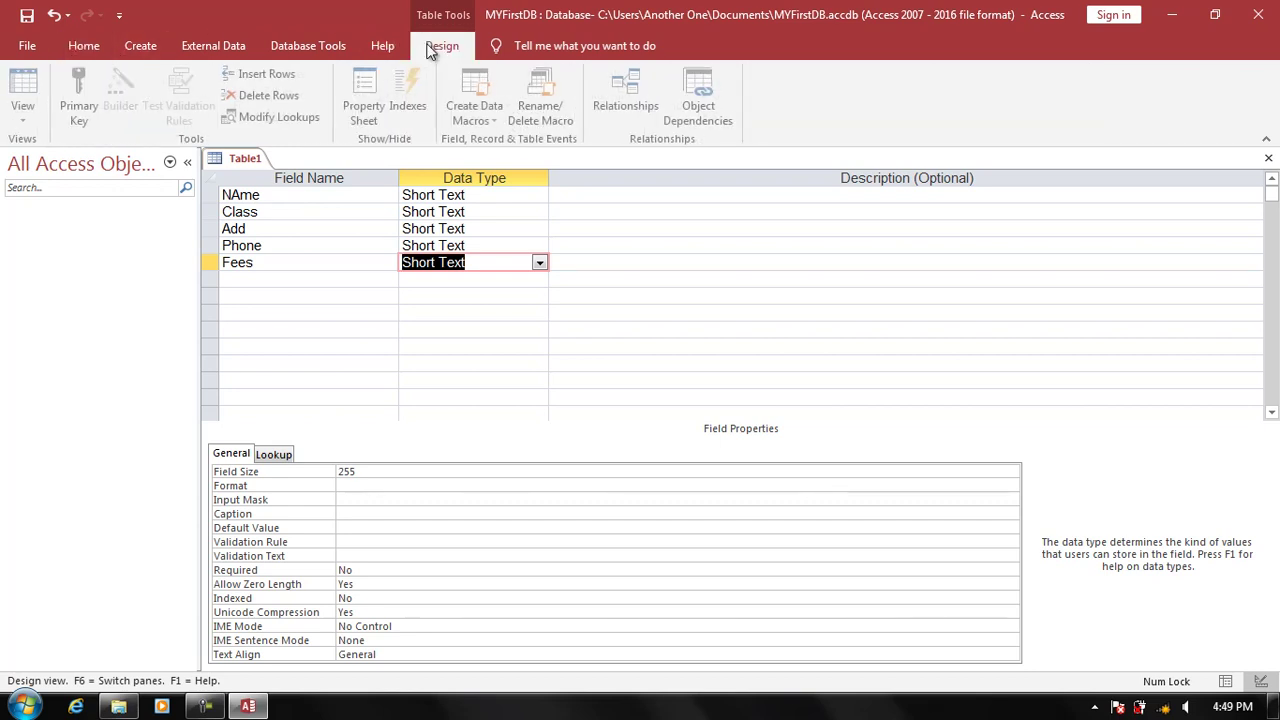
click(84, 46)
click(30, 122)
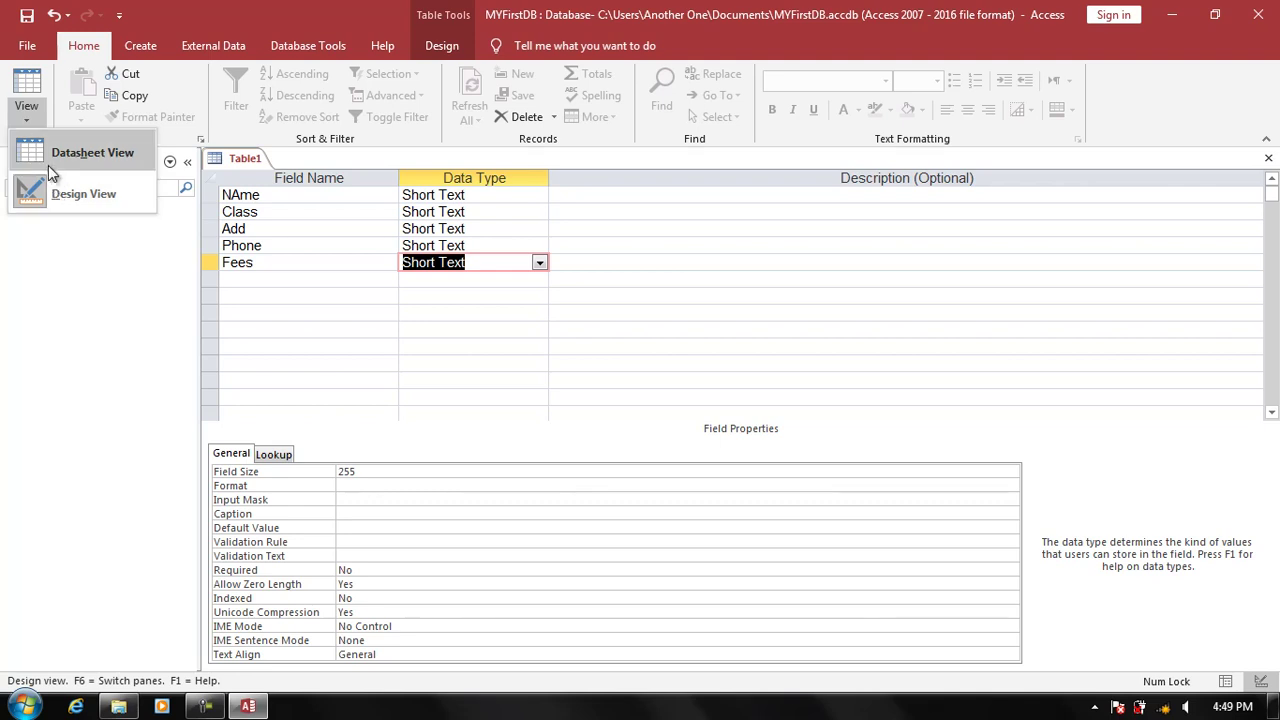
click(48, 163)
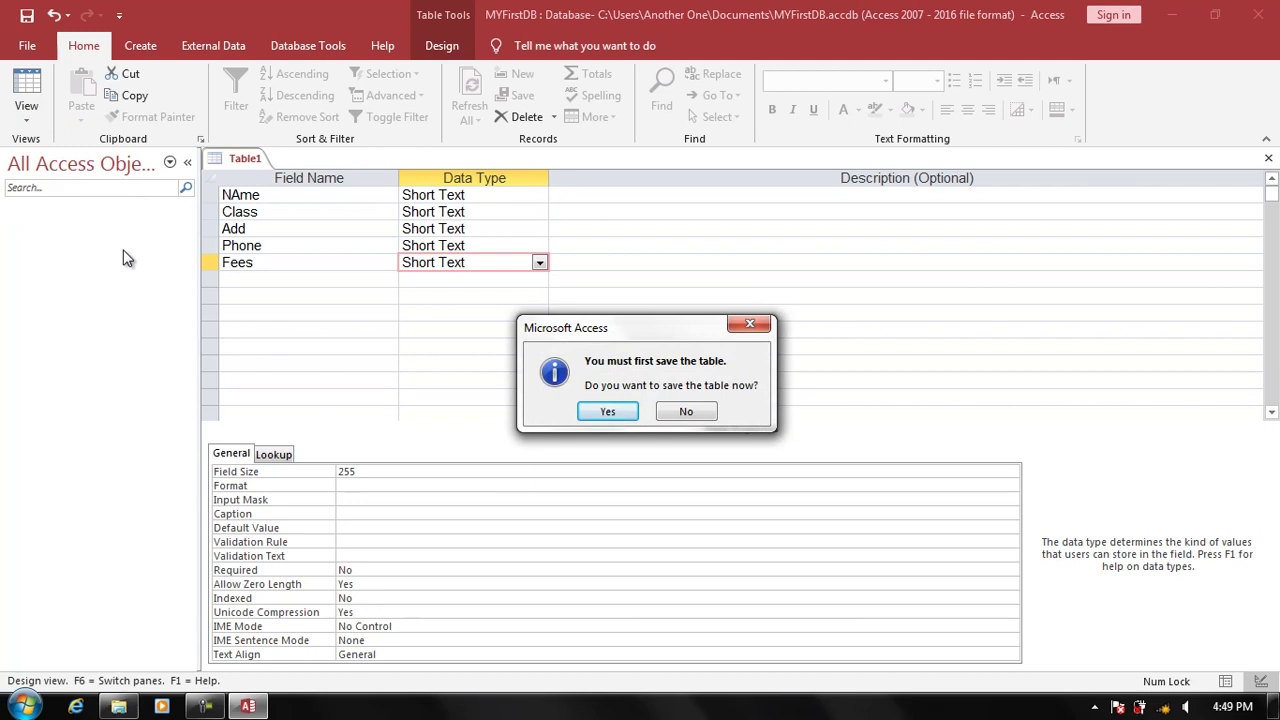
- Save the table as StudentList and decline adding a primary key
key(Return)
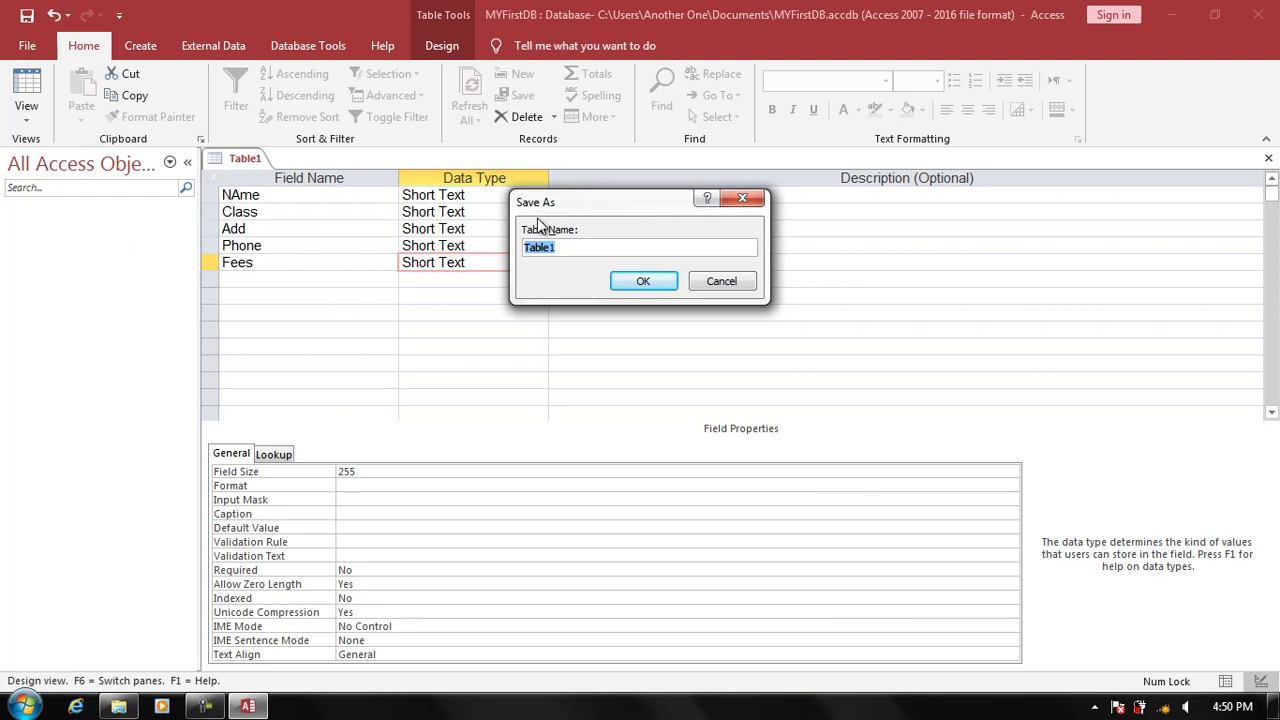
text(St)
text(udent)
text(sDB)
key(Return)
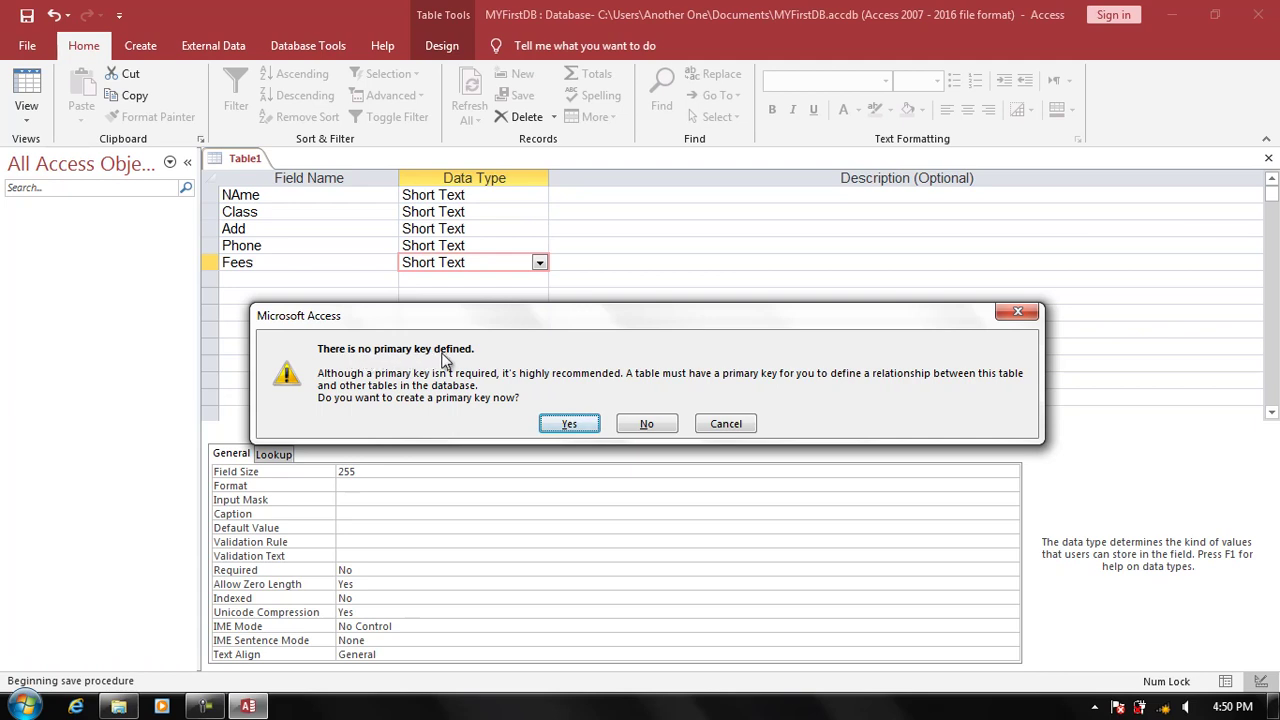
click(628, 421)
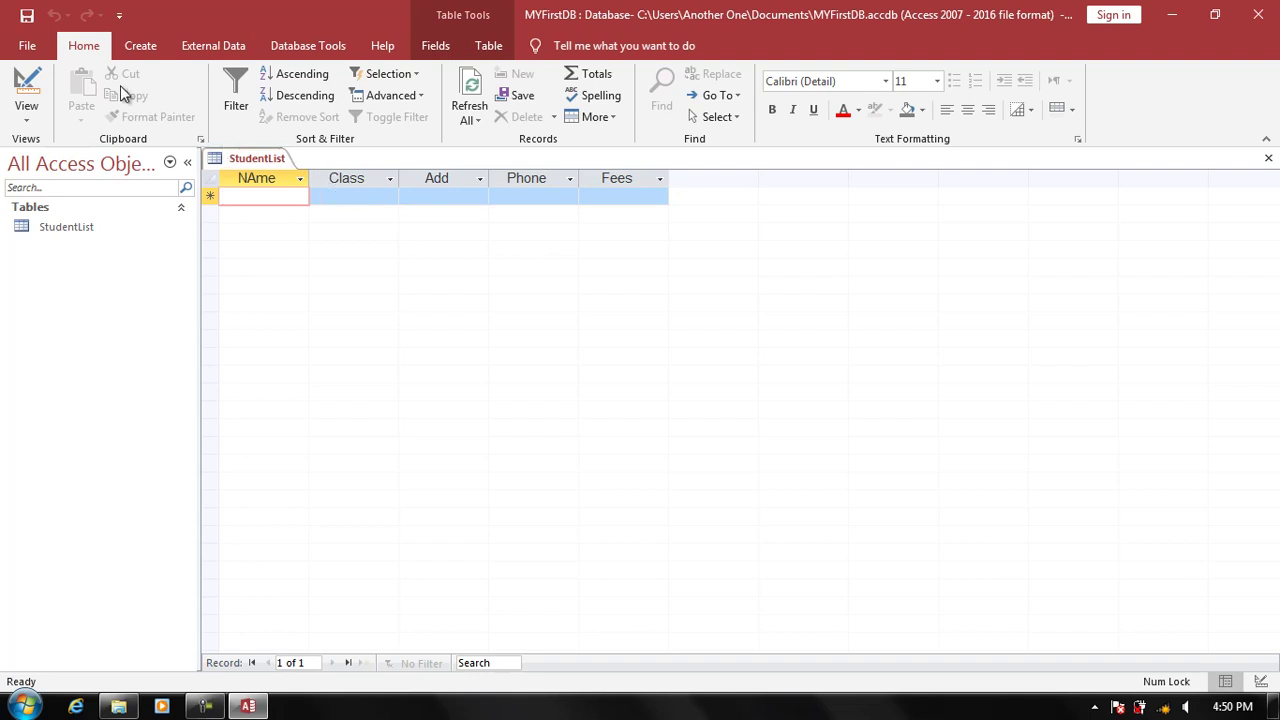
click(27, 115)
click(62, 182)
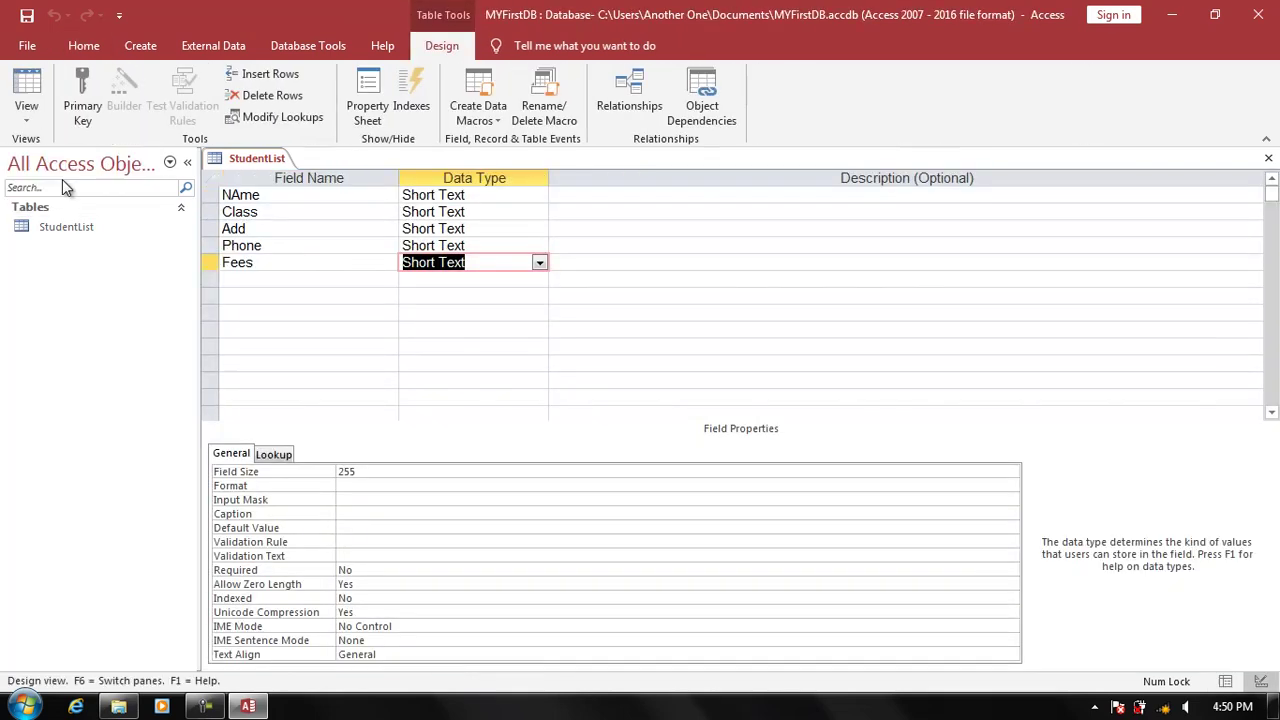
click(232, 277)
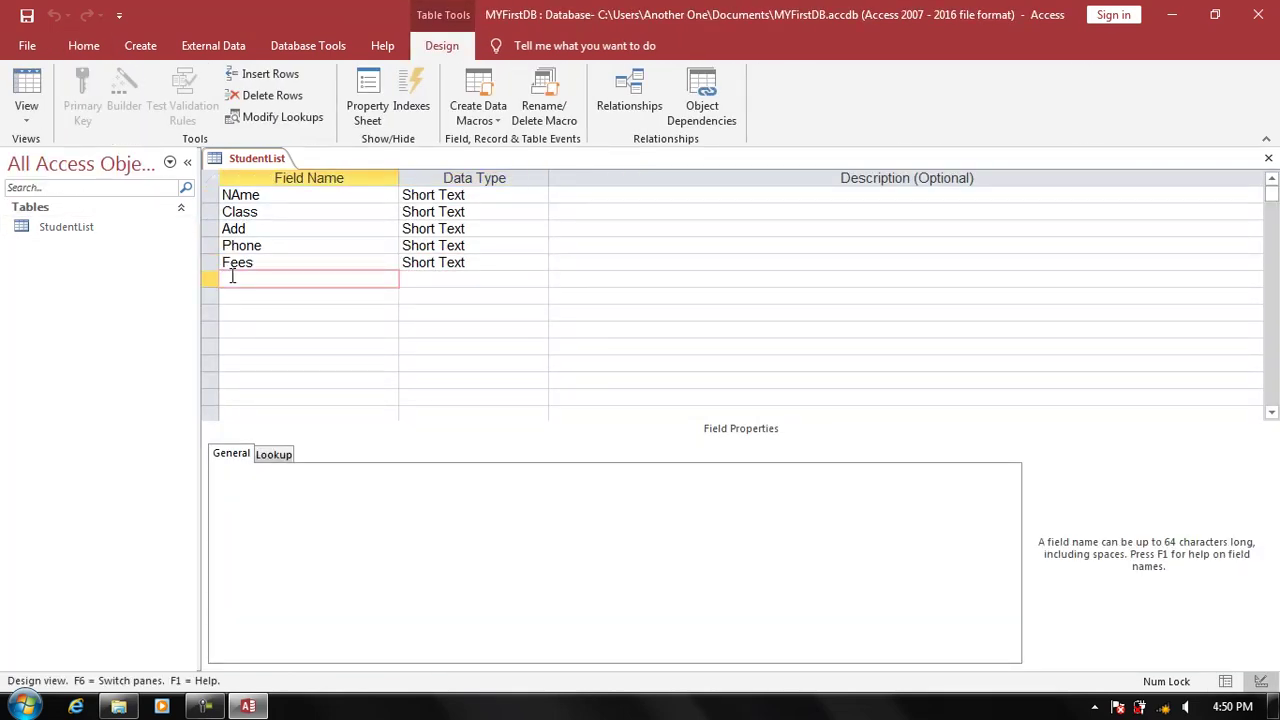
click(27, 88)
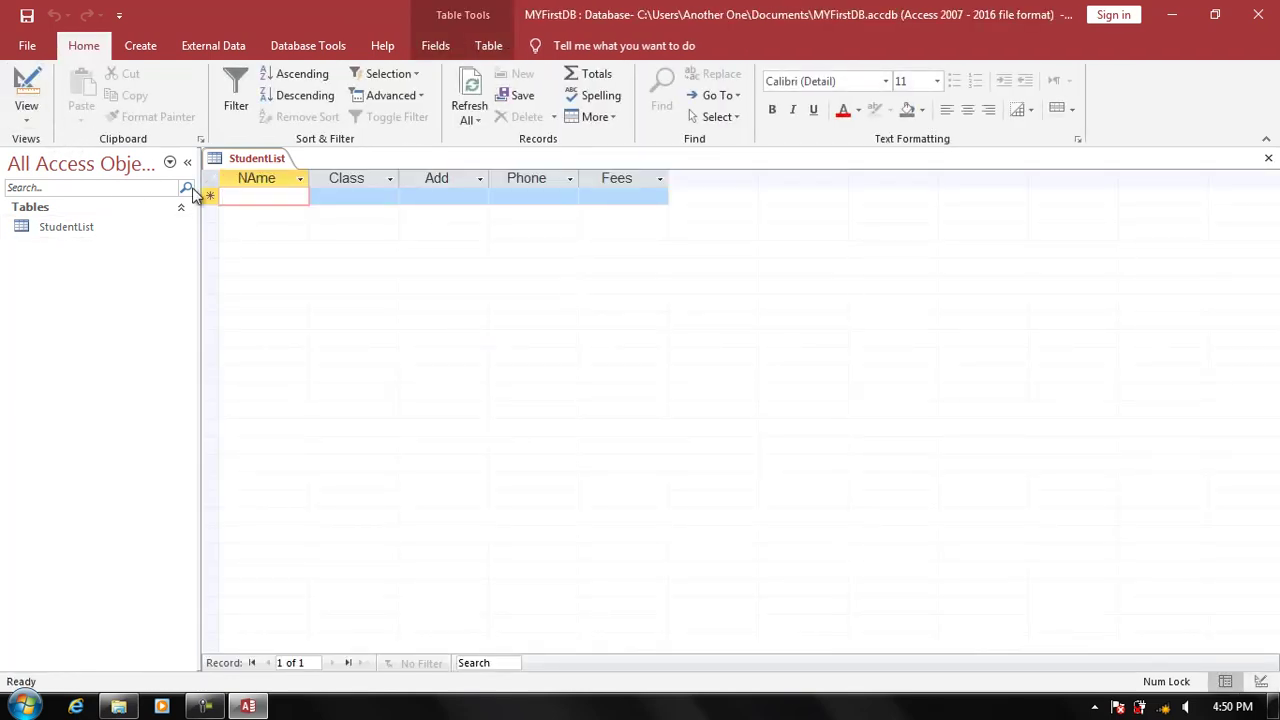
- Enter the first record: a student's name, class Word, address dis 4, a phone number, fees 500
text(Ah)
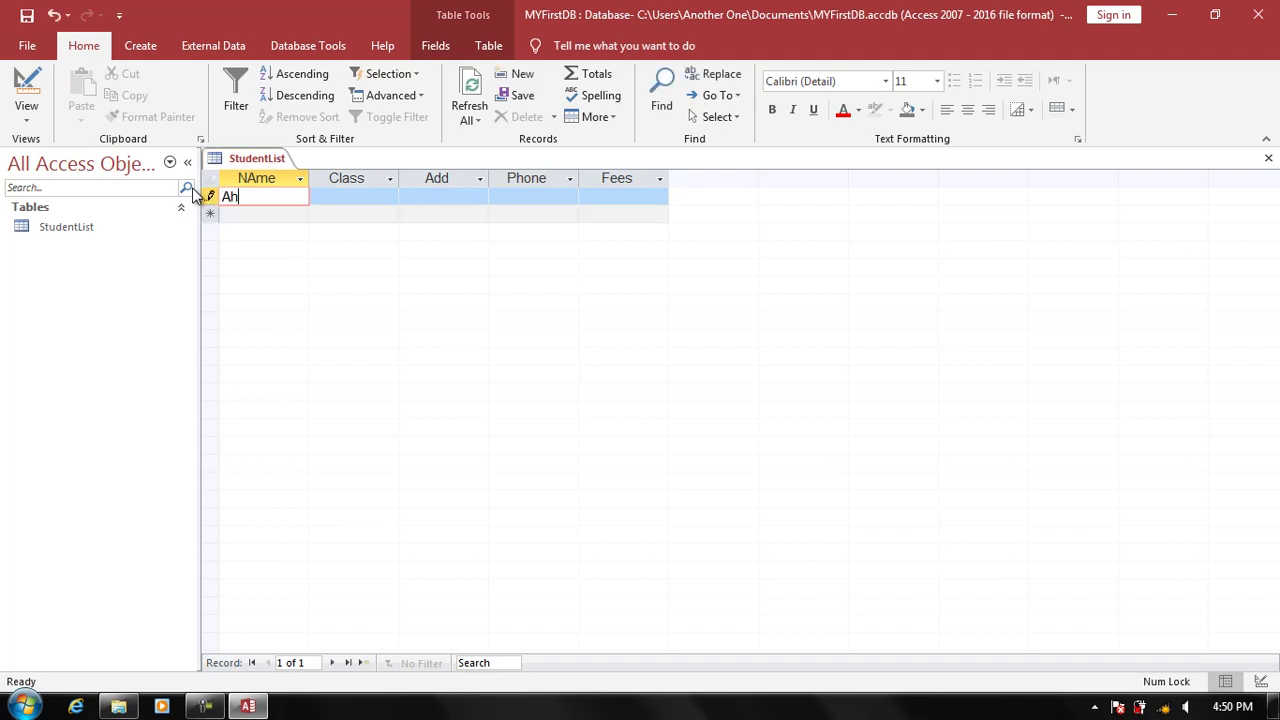
text(mad)
key(Tab)
text(Word)
key(Tab)
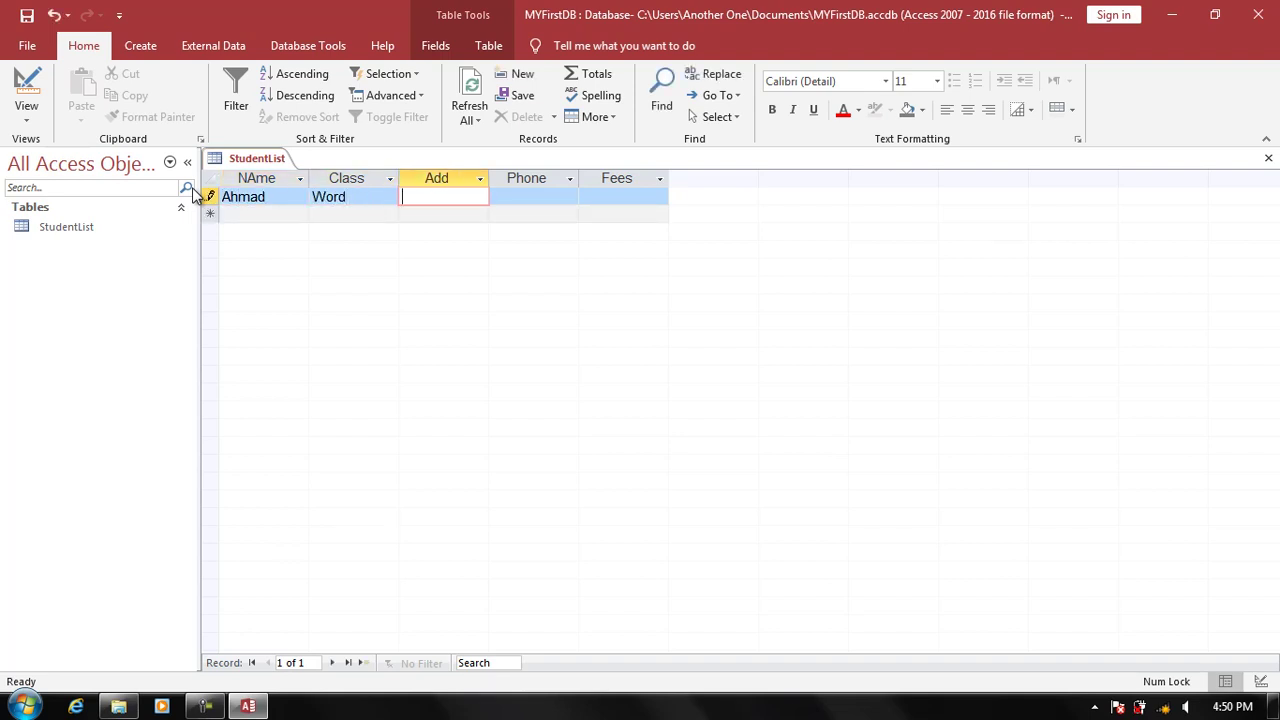
text(d)
key(BackSpace)
text(dis )
text(4)
key(Tab)
text(56465)
key(Tab)
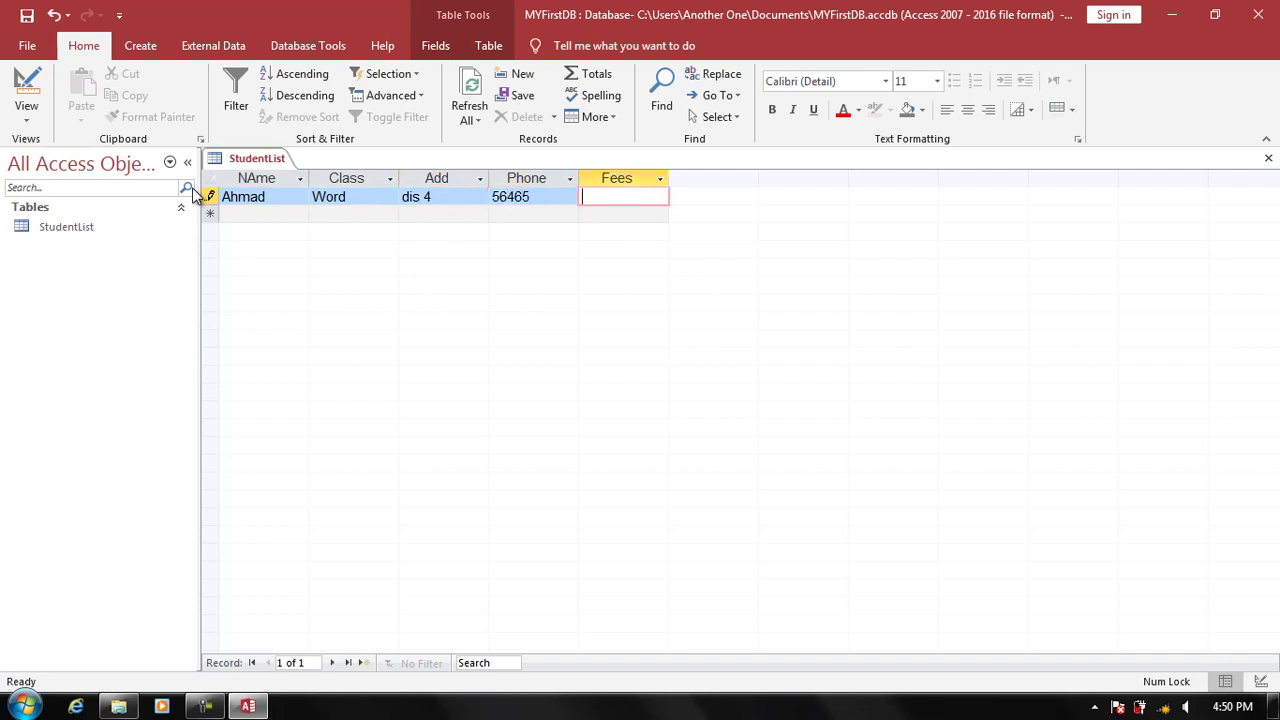
text(500)
key(Tab)
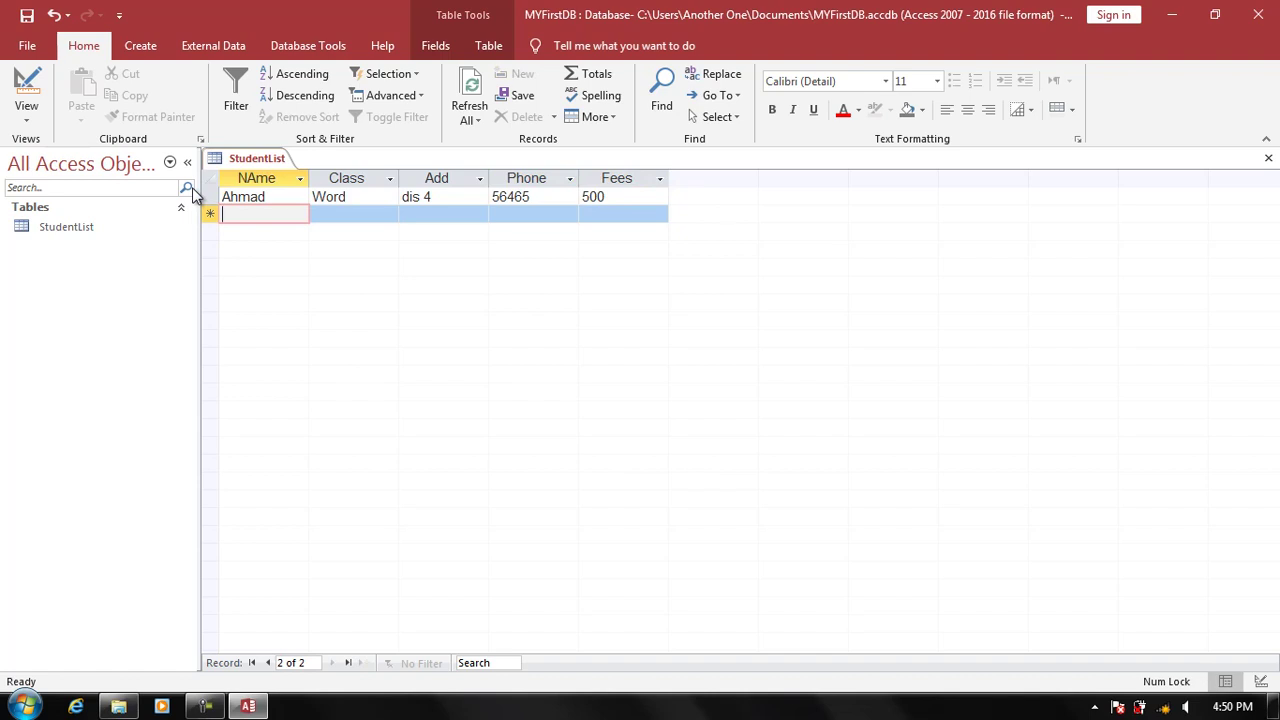
- Enter the second record: a student's name, class Word, address Dis 7, fees 300, no phone
text(Imra)
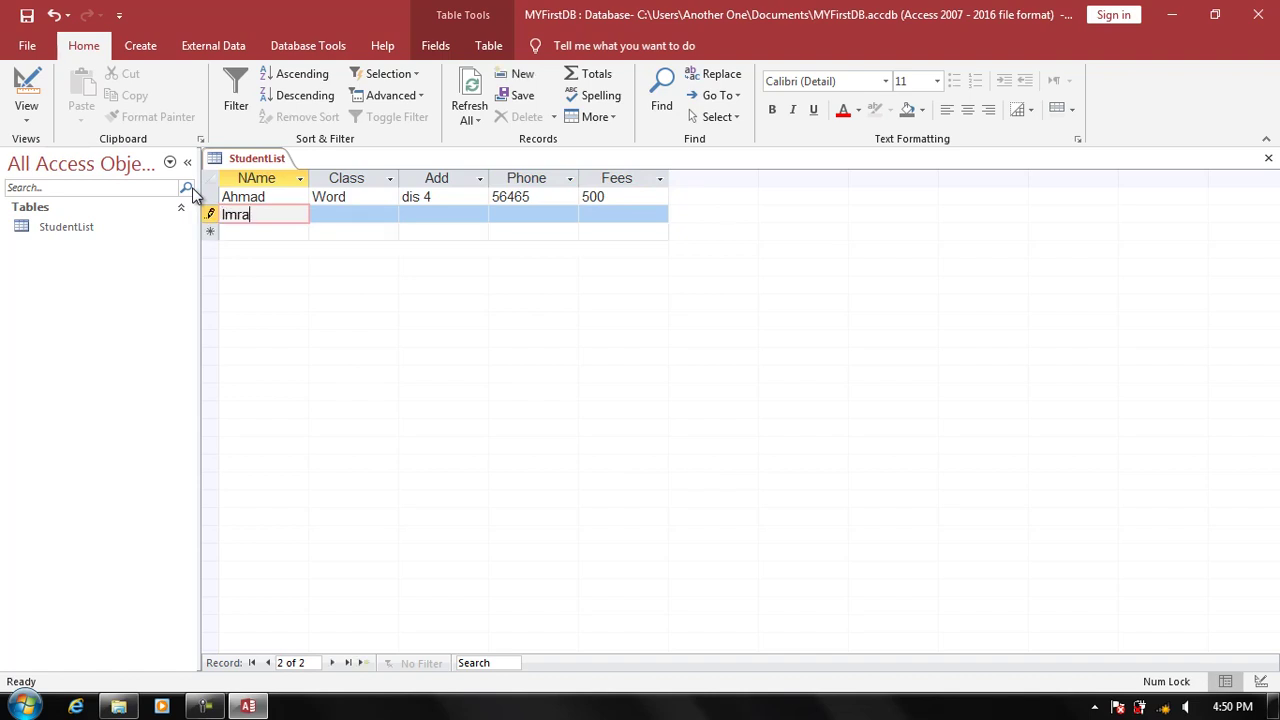
text(n)
key(Tab)
text(Wa)
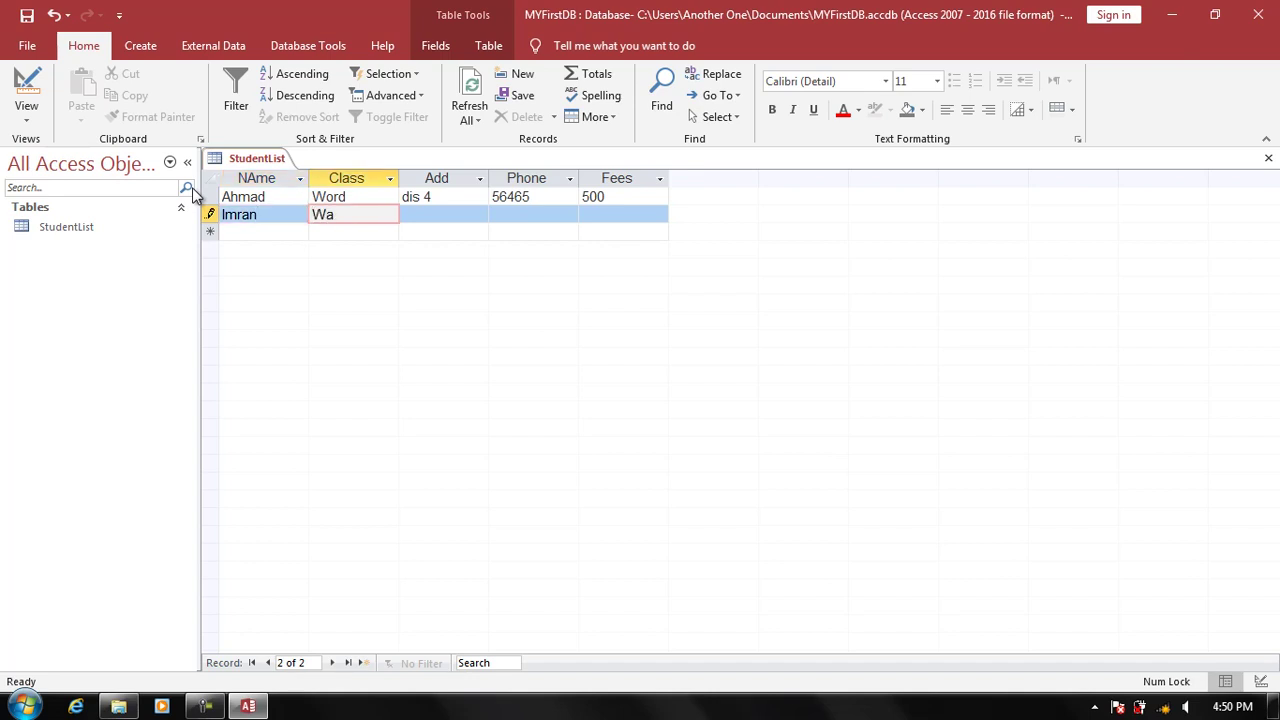
key(BackSpace)
text(ord)
key(Tab)
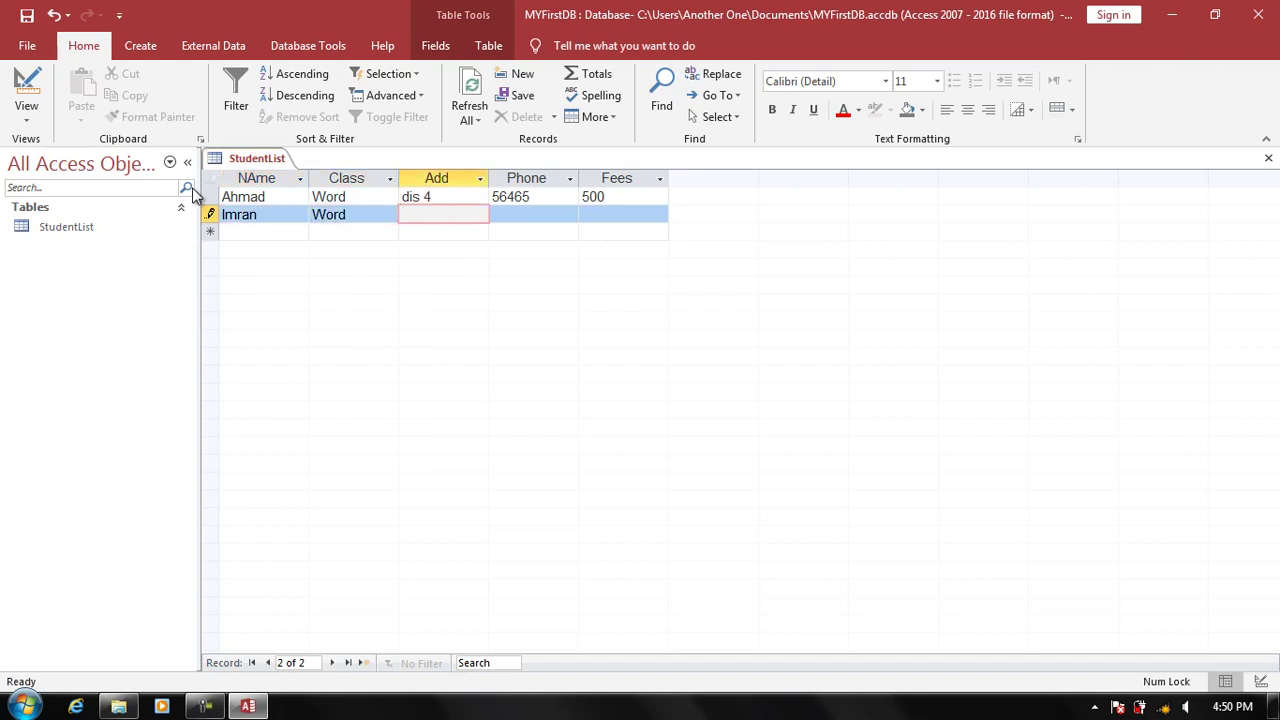
text(Dis 7)
key(Tab)
key(Tab)
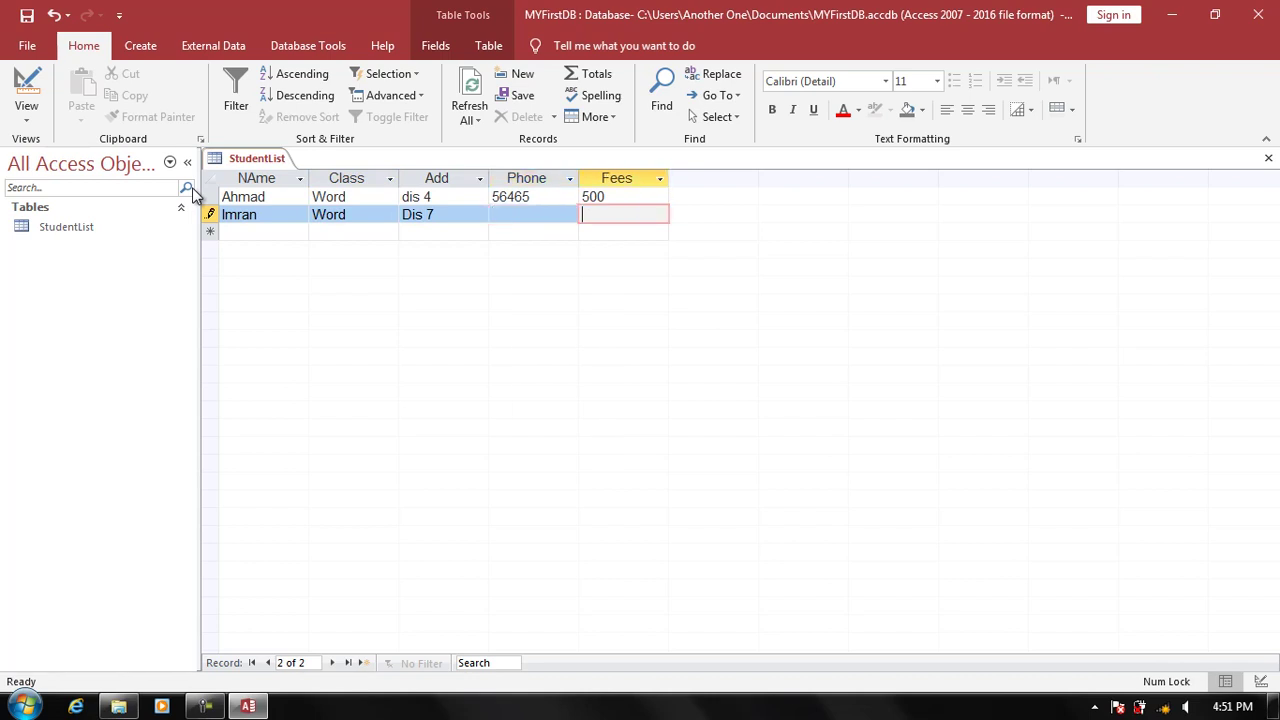
text(300)
key(Tab)
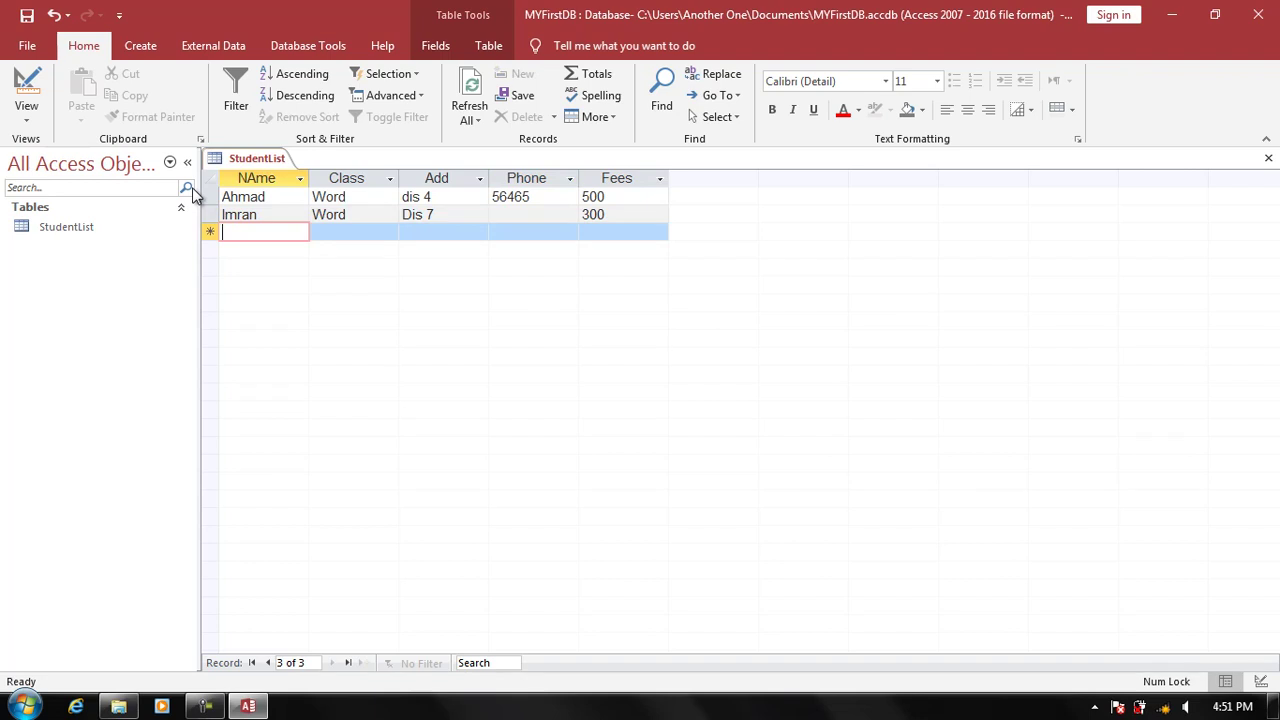
click(271, 176)
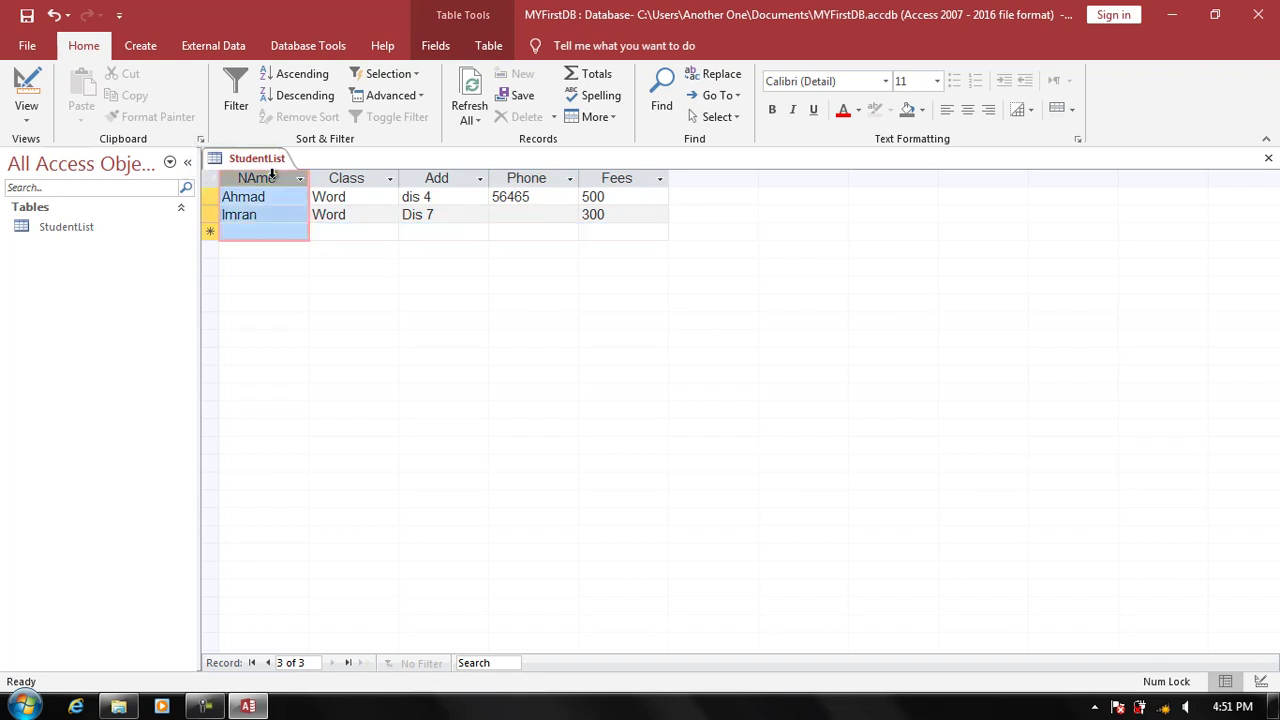
click(332, 178)
click(433, 178)
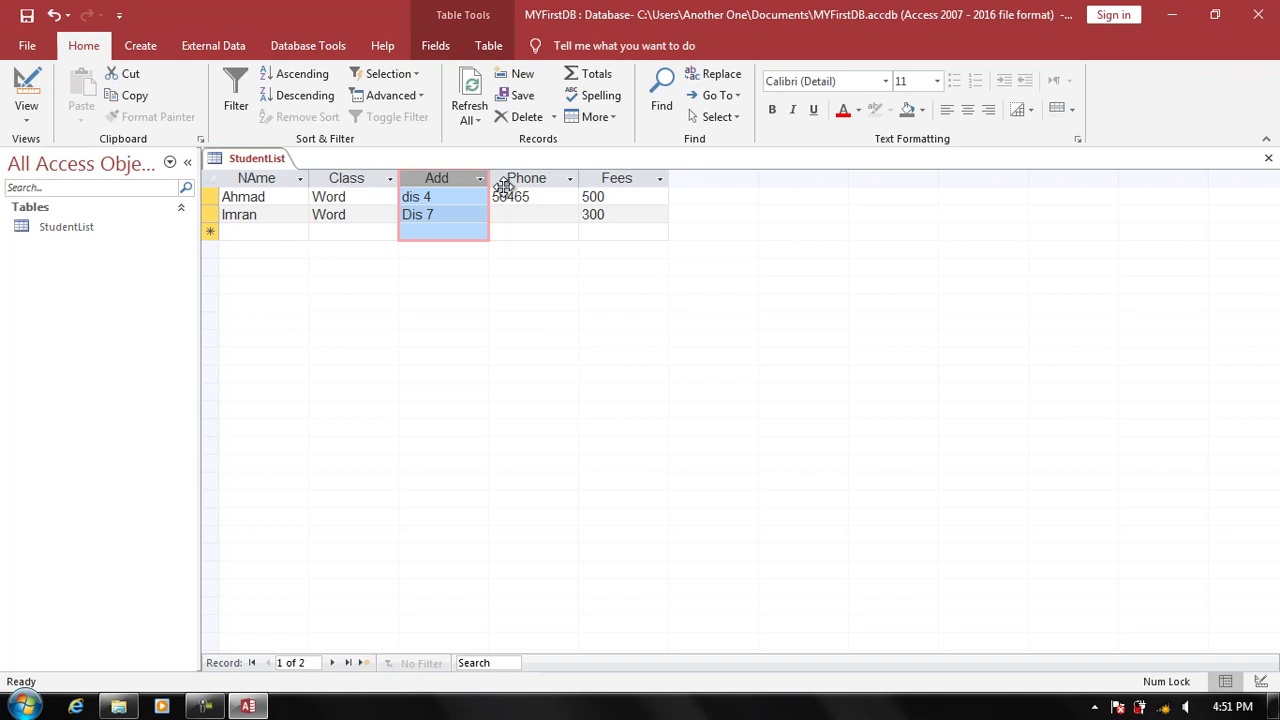
click(380, 197)
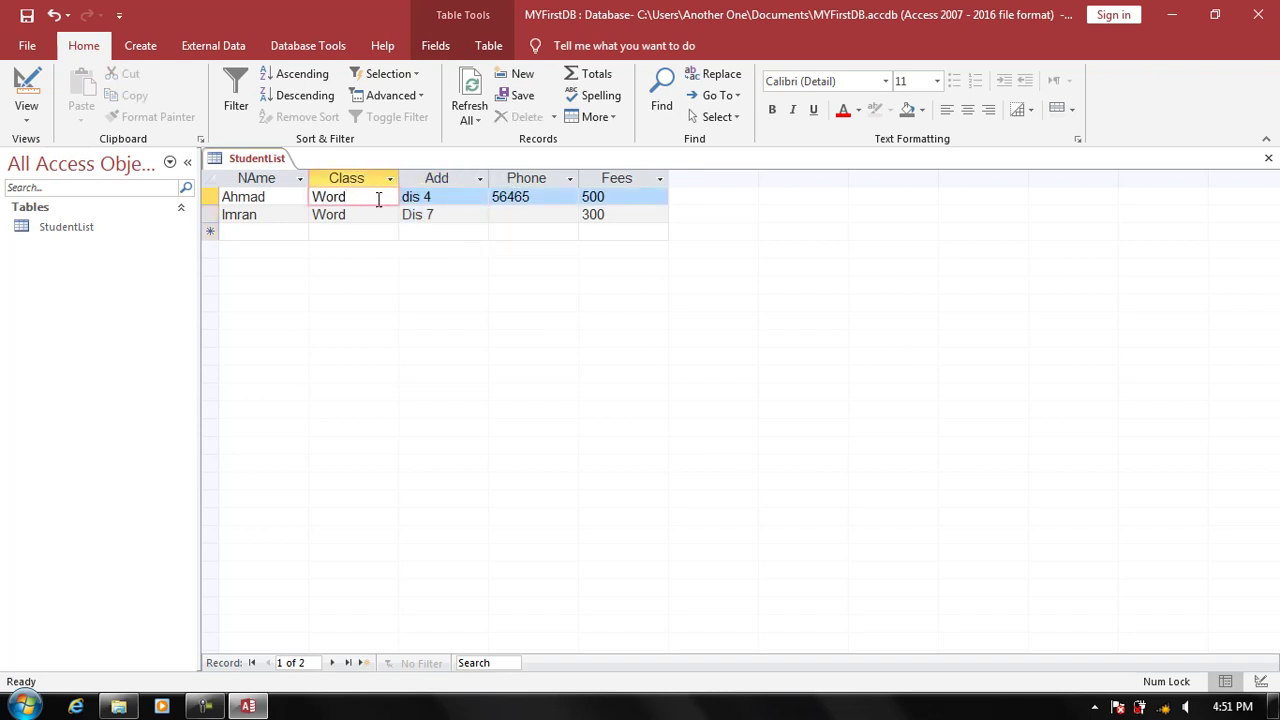
- Type 'Field' into the new record's NAme cell, correcting the misspelling
click(268, 231)
text(Fei)
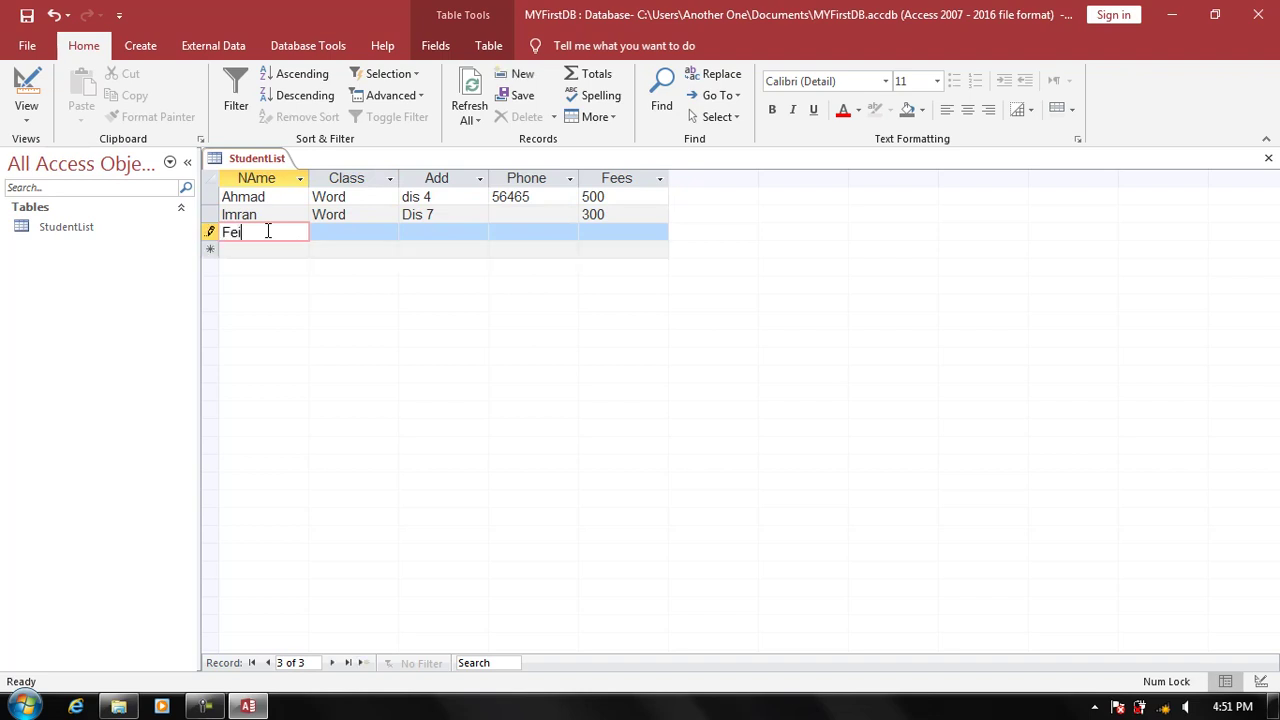
text(ld)
double_click(243, 234)
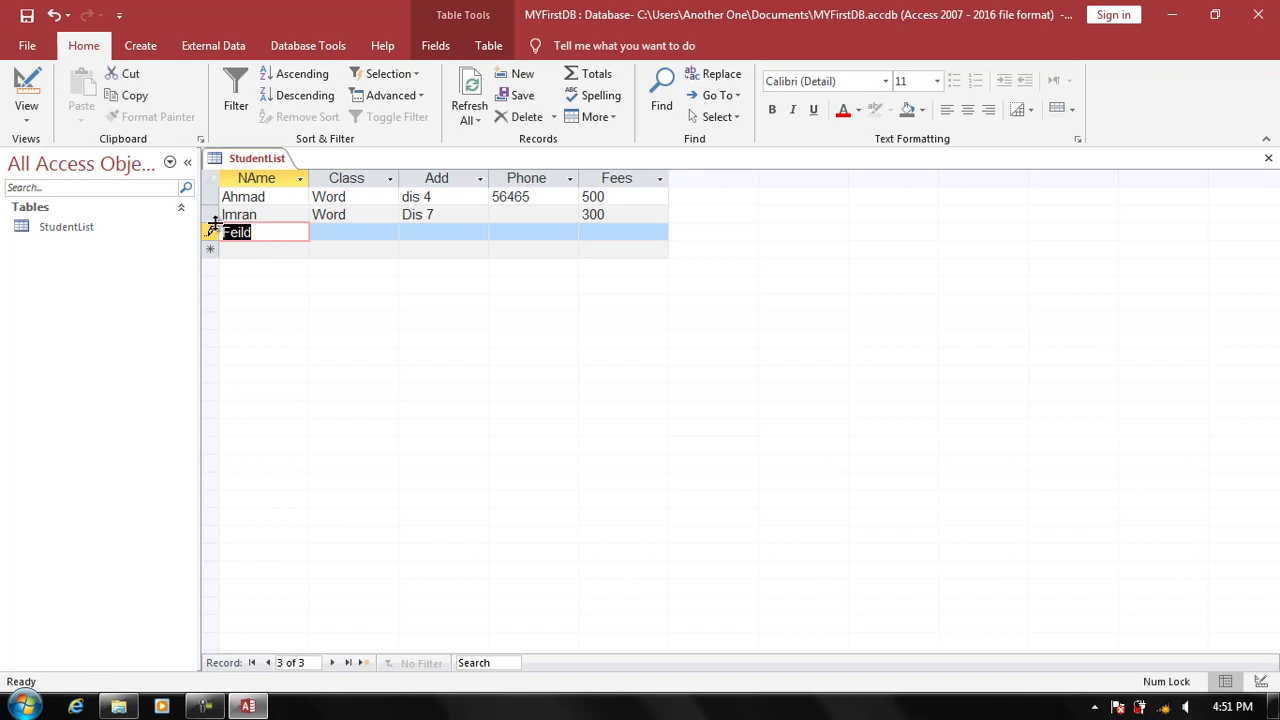
text(Fiel)
text(s)
key(BackSpace)
text(d)
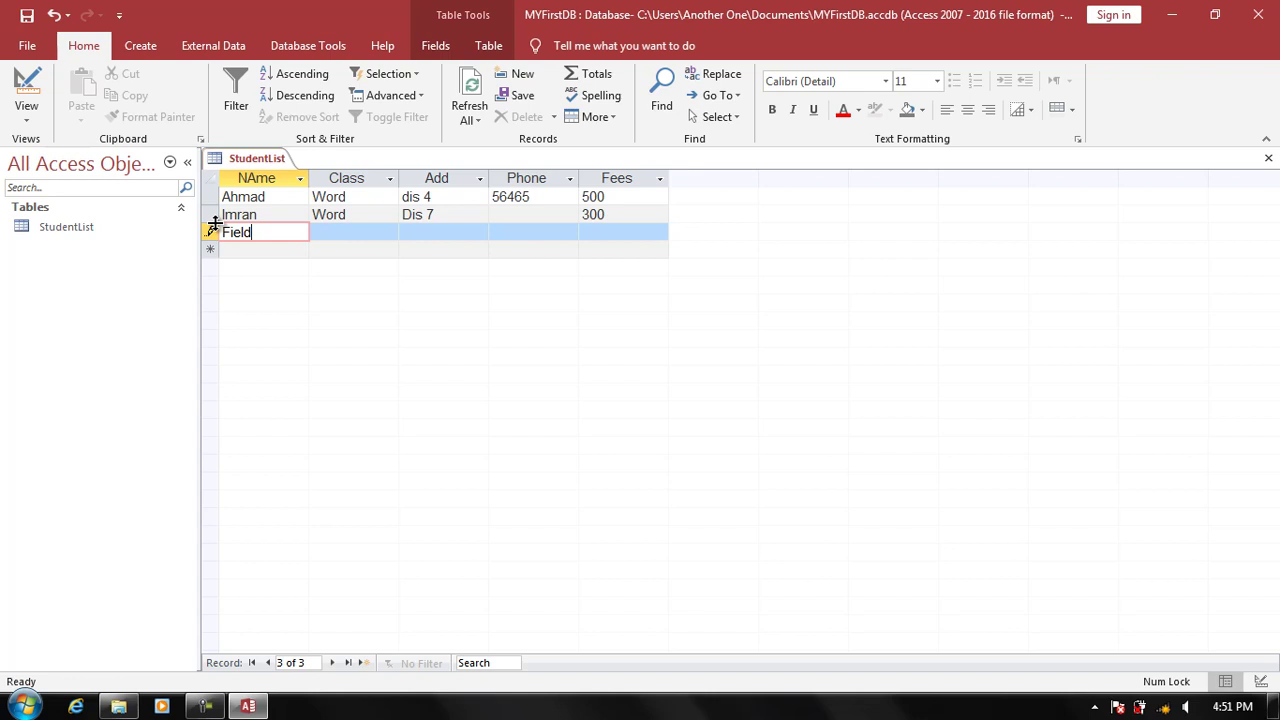
double_click(238, 234)
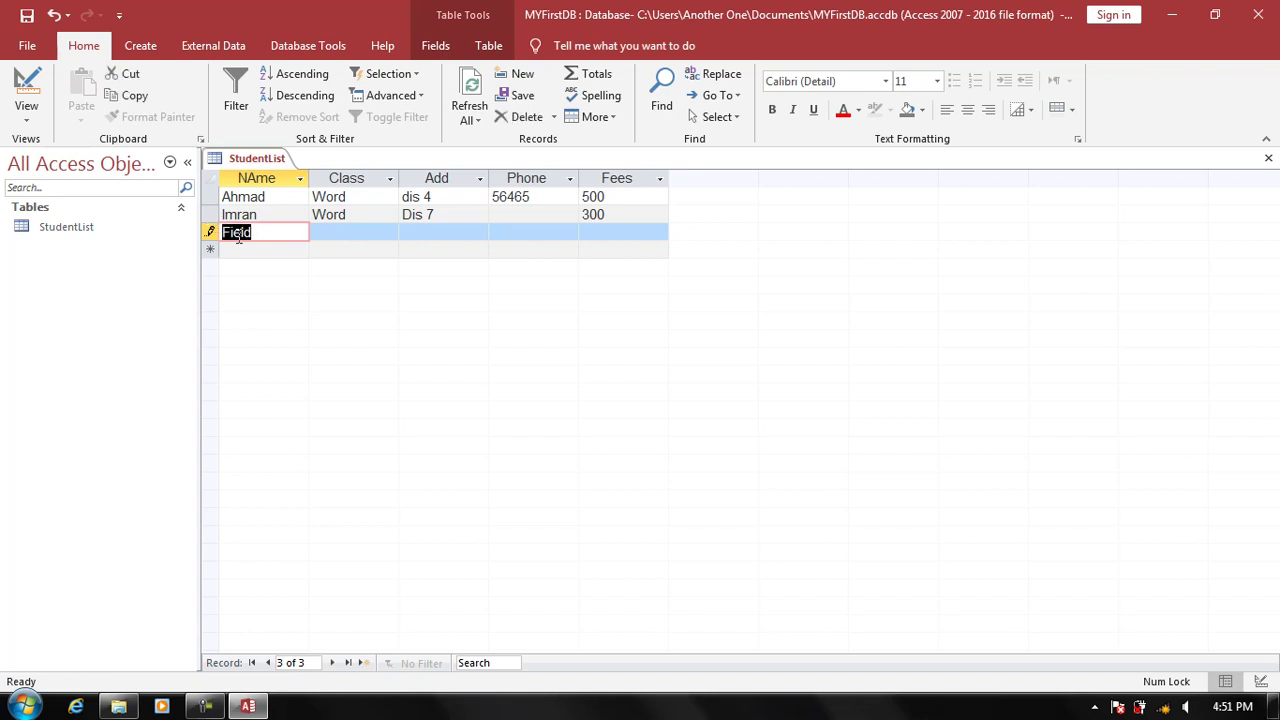
- Commit the record and select the NAme and Class columns to review them
click(260, 234)
click(257, 183)
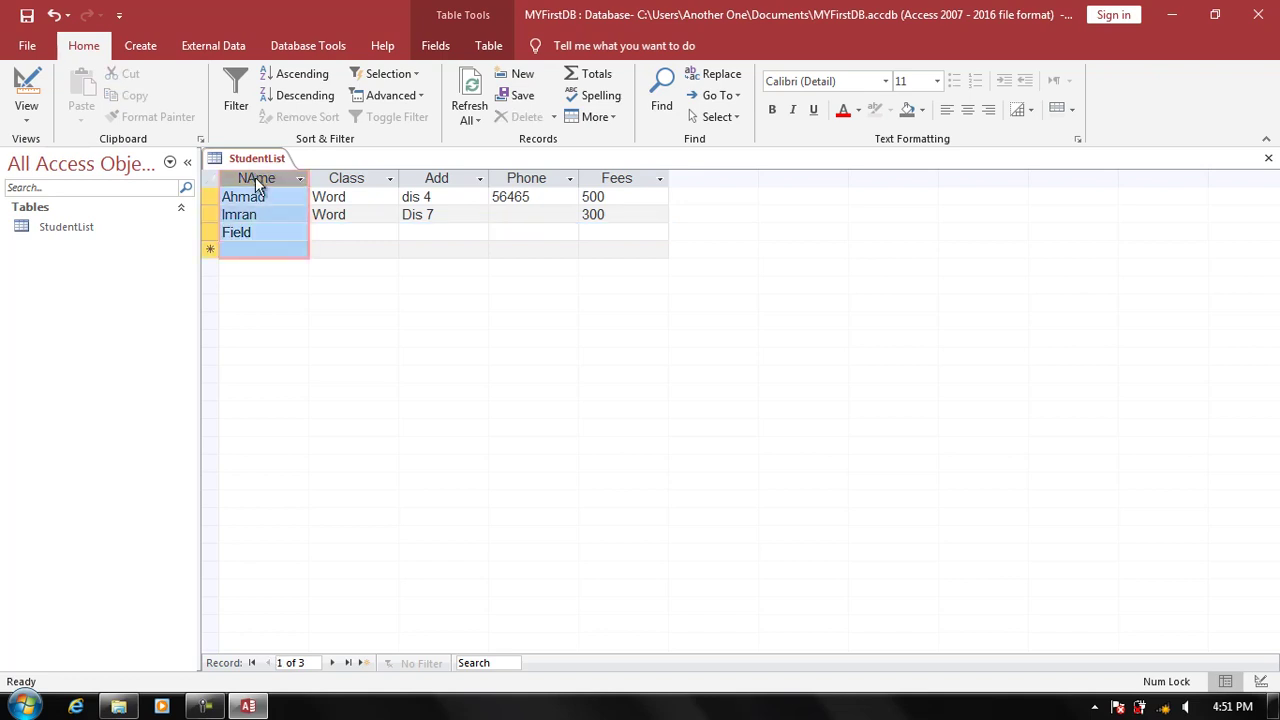
click(265, 249)
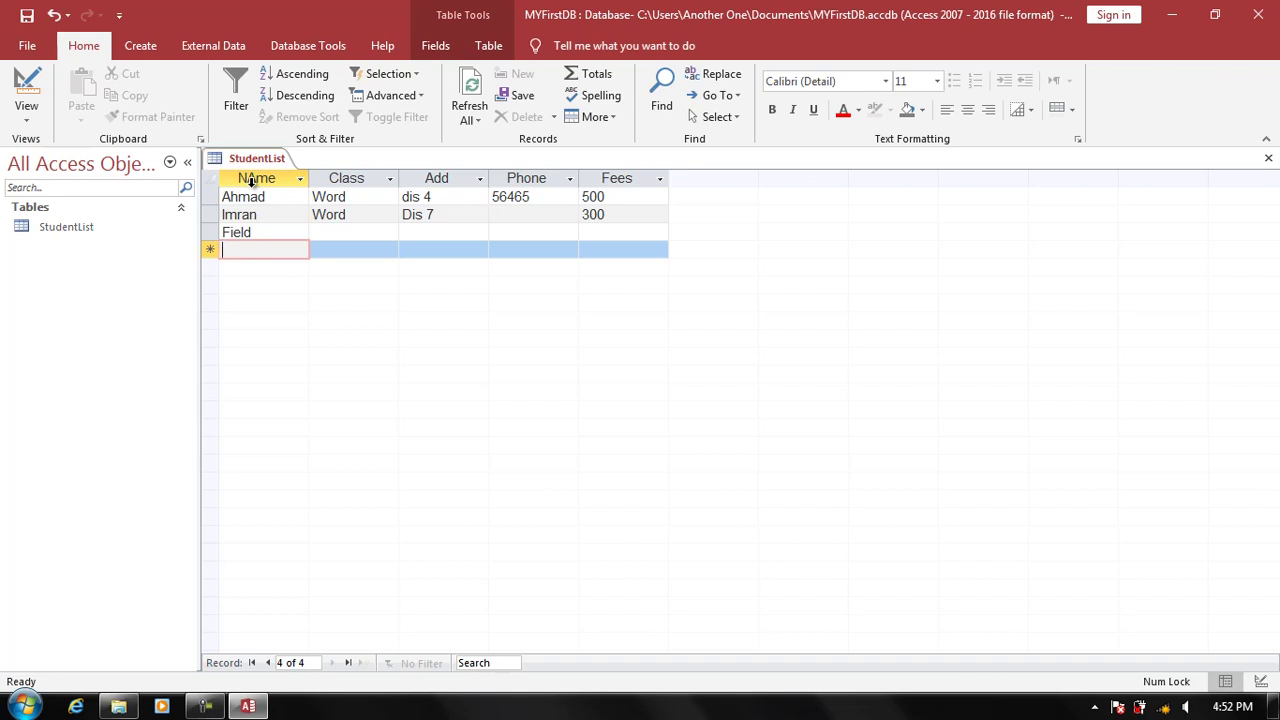
click(251, 182)
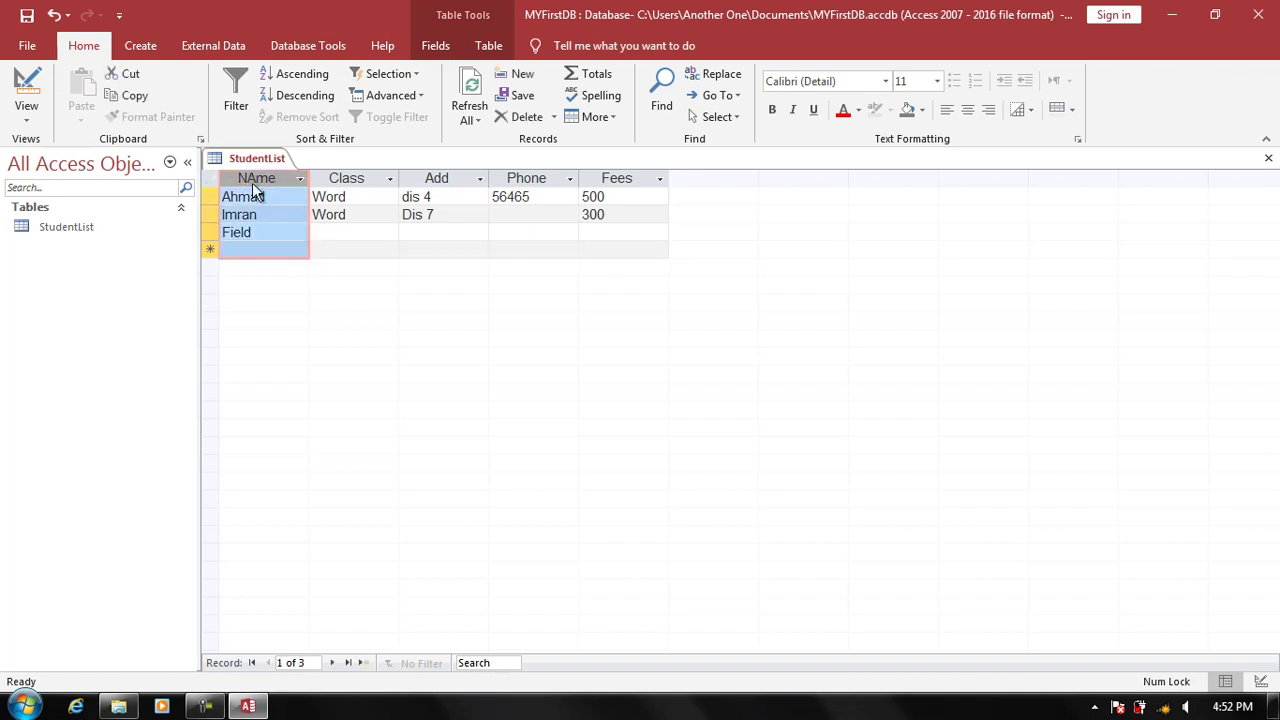
click(256, 250)
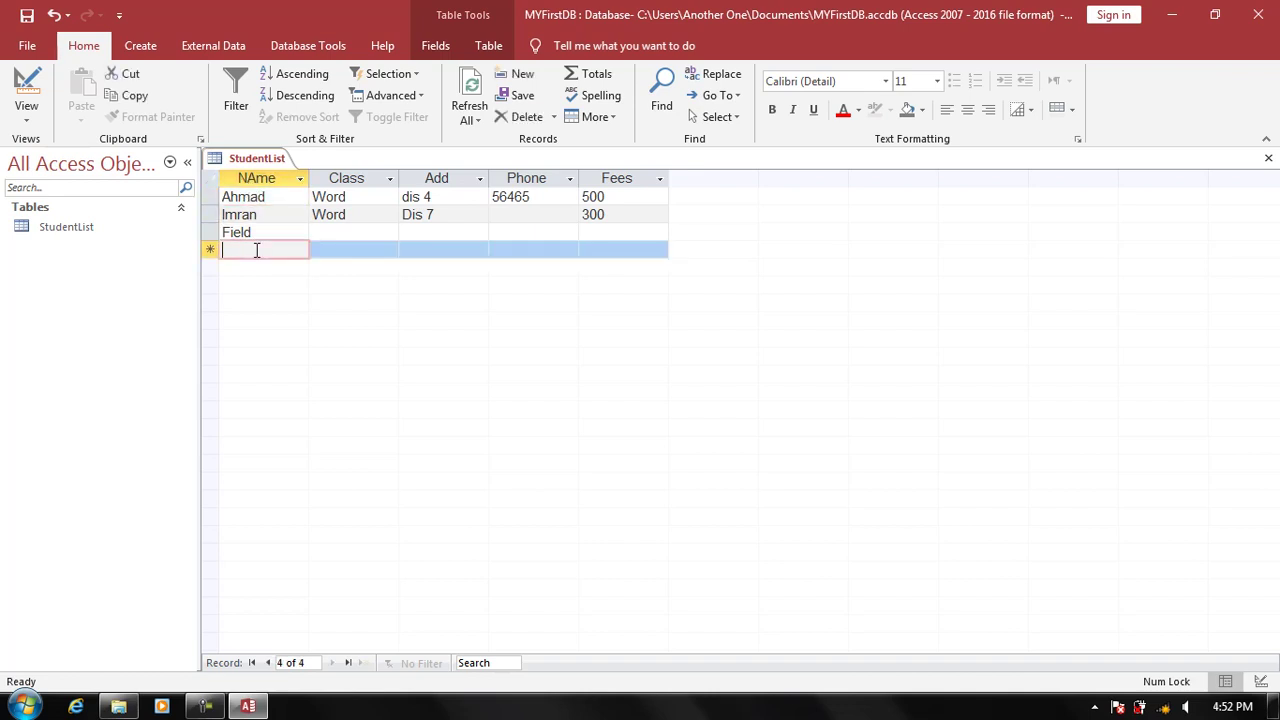
click(256, 180)
click(342, 180)
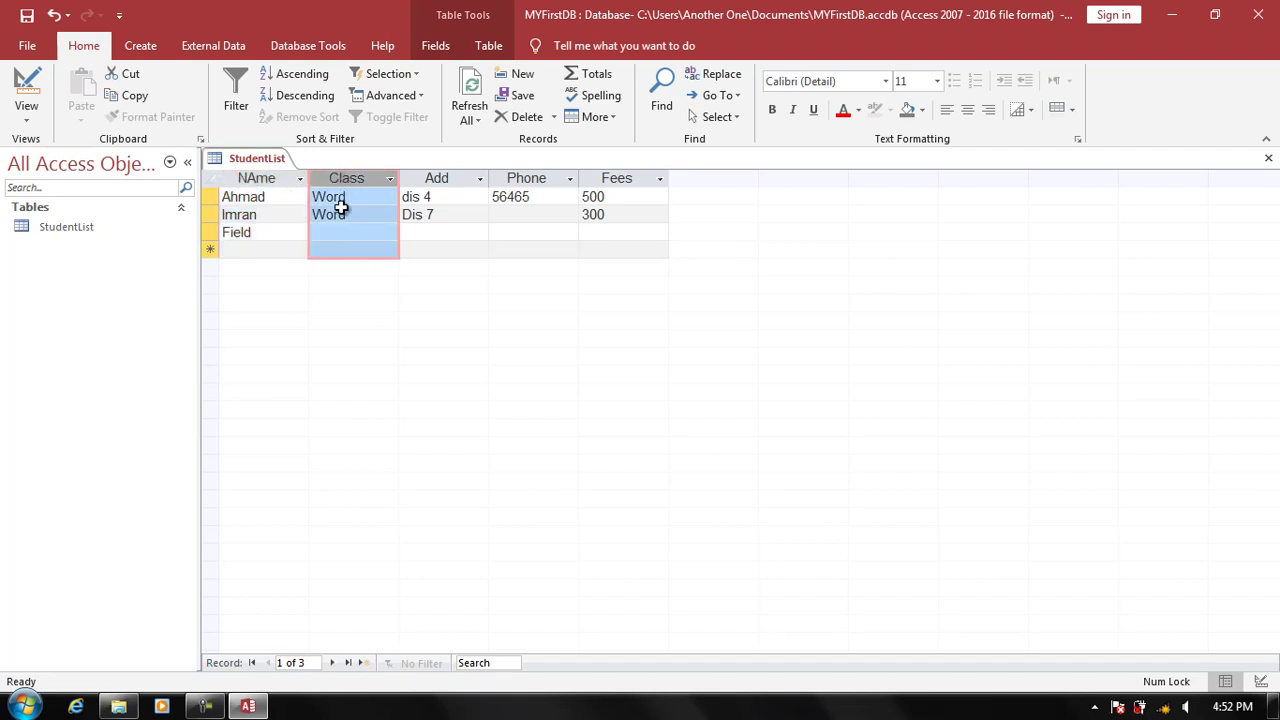
- Enter 'Class' as the Class value of the Field record and commit it
click(346, 231)
text(Clas)
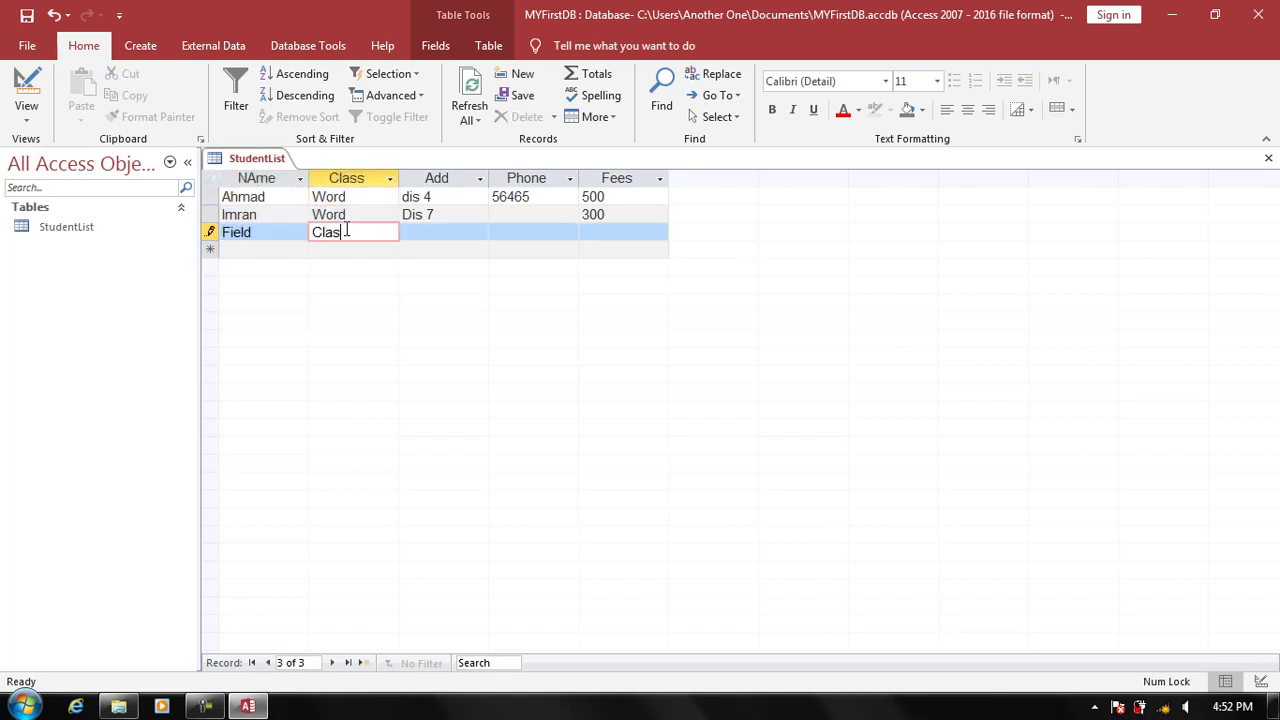
text(s)
click(443, 182)
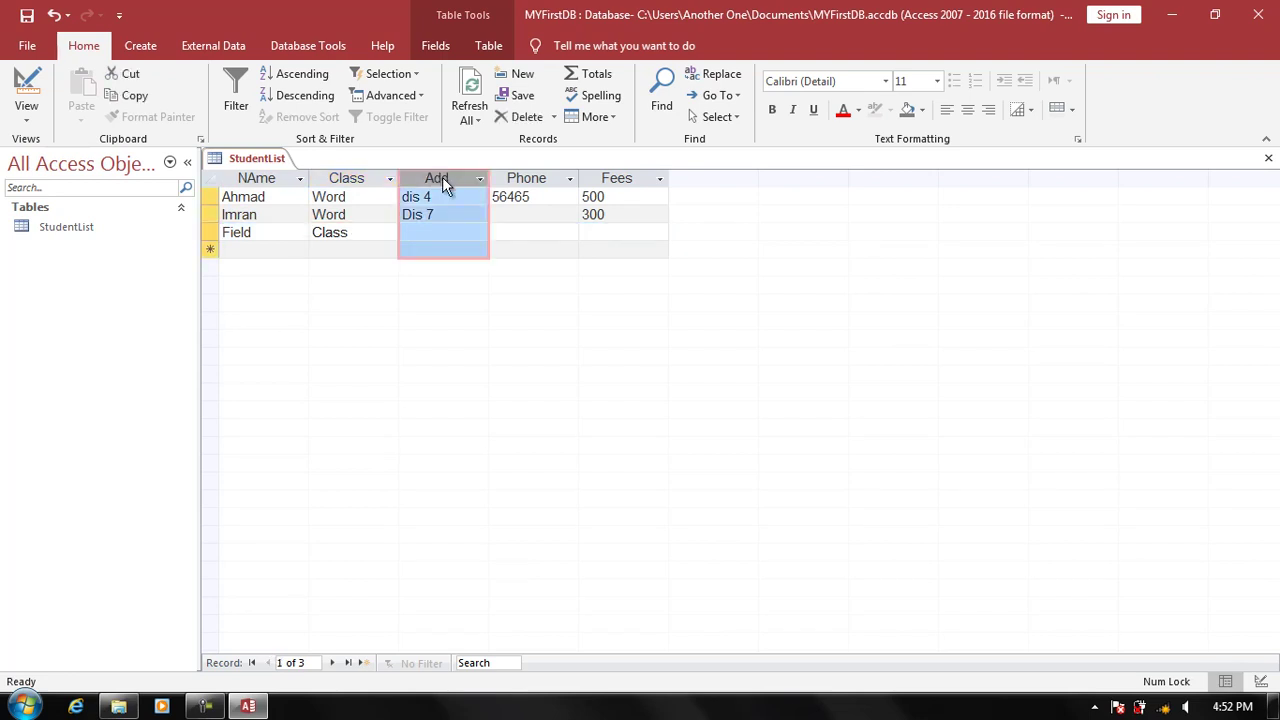
- Select the Phone and Fees columns, then select the whole Ahmad record
click(510, 177)
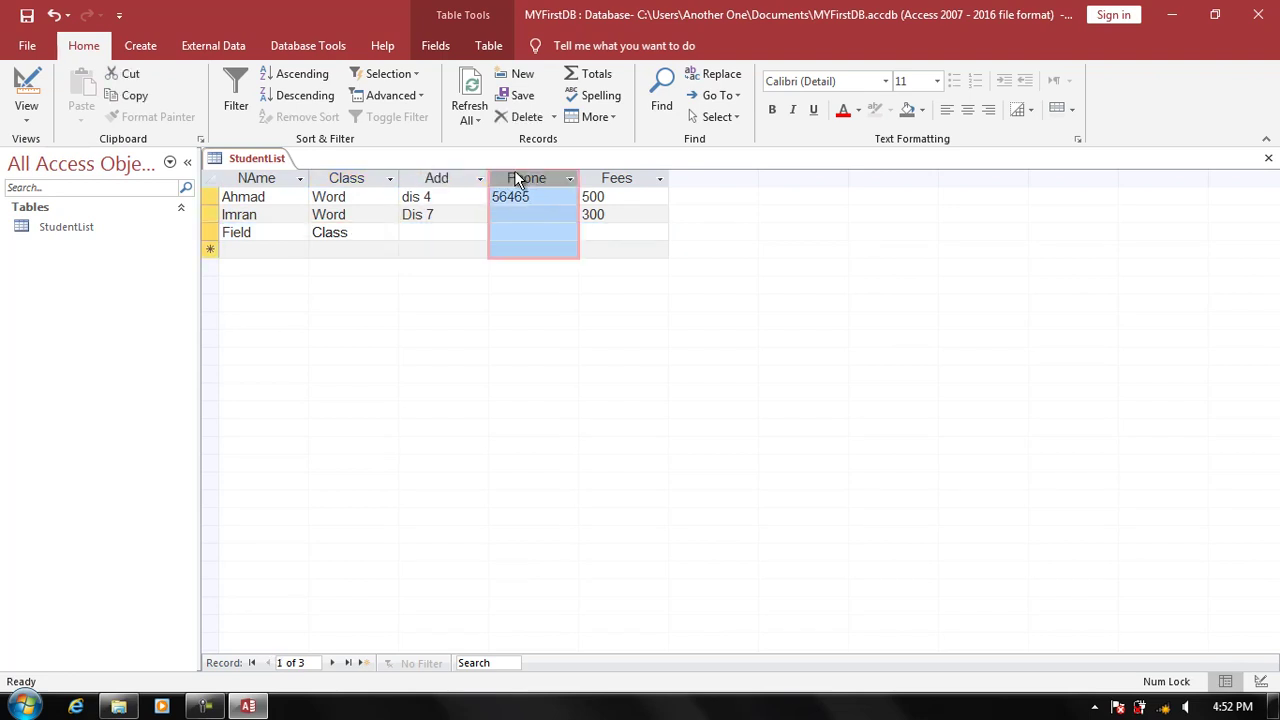
click(610, 178)
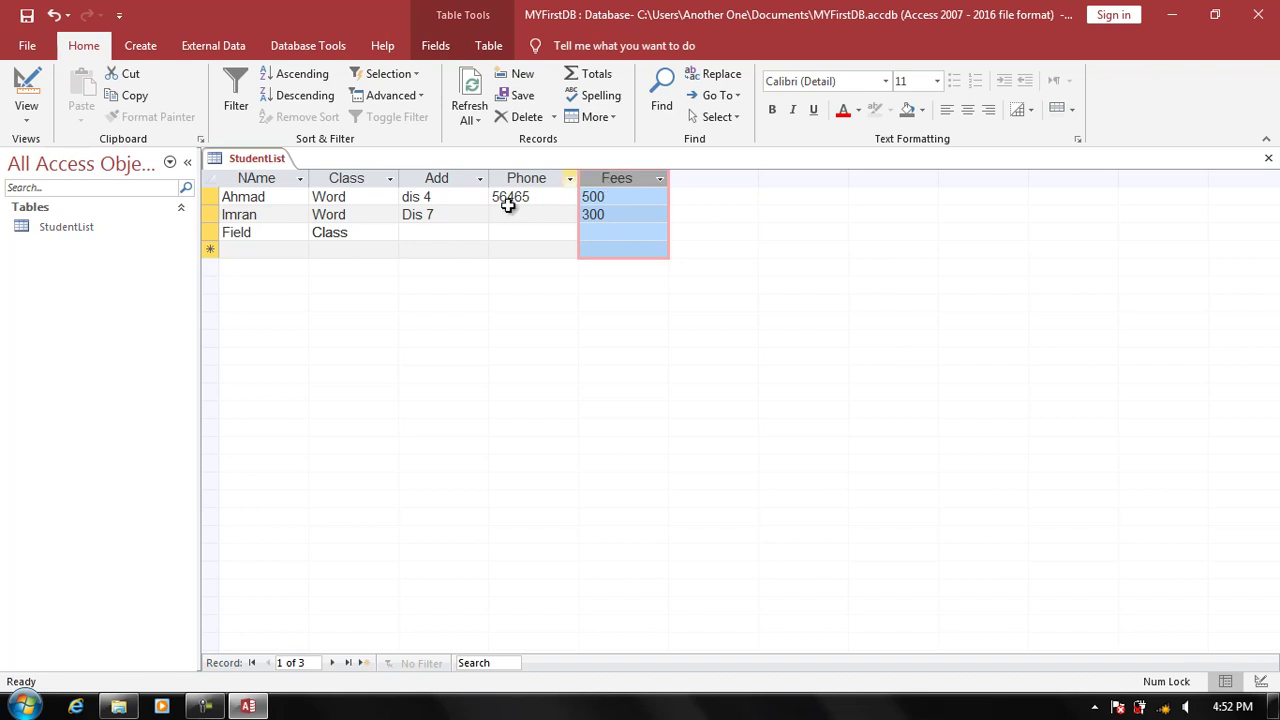
click(381, 213)
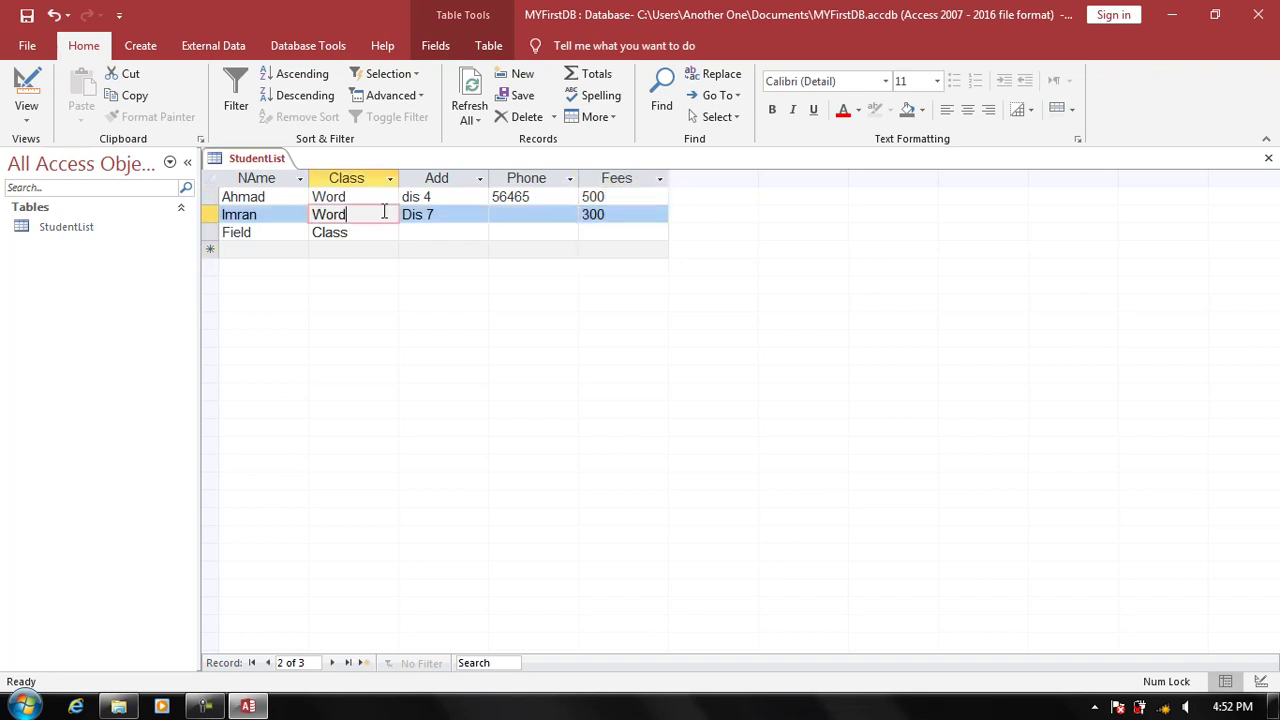
click(303, 196)
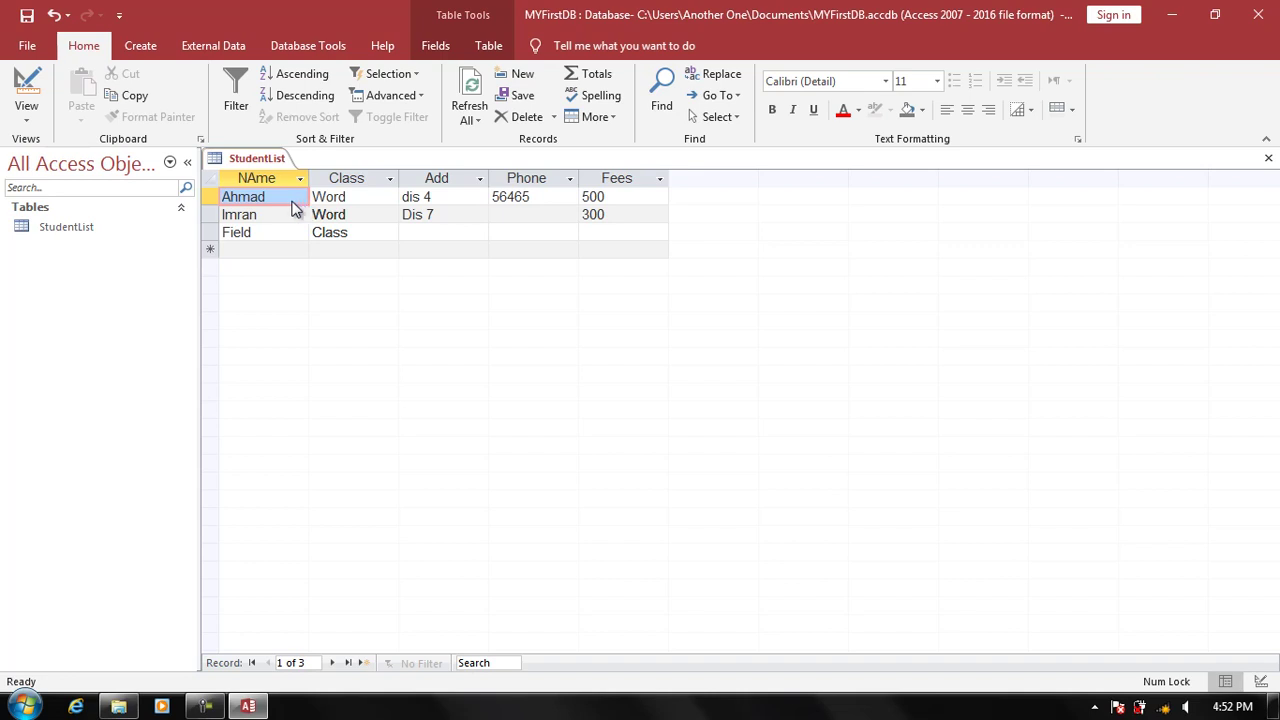
click(212, 196)
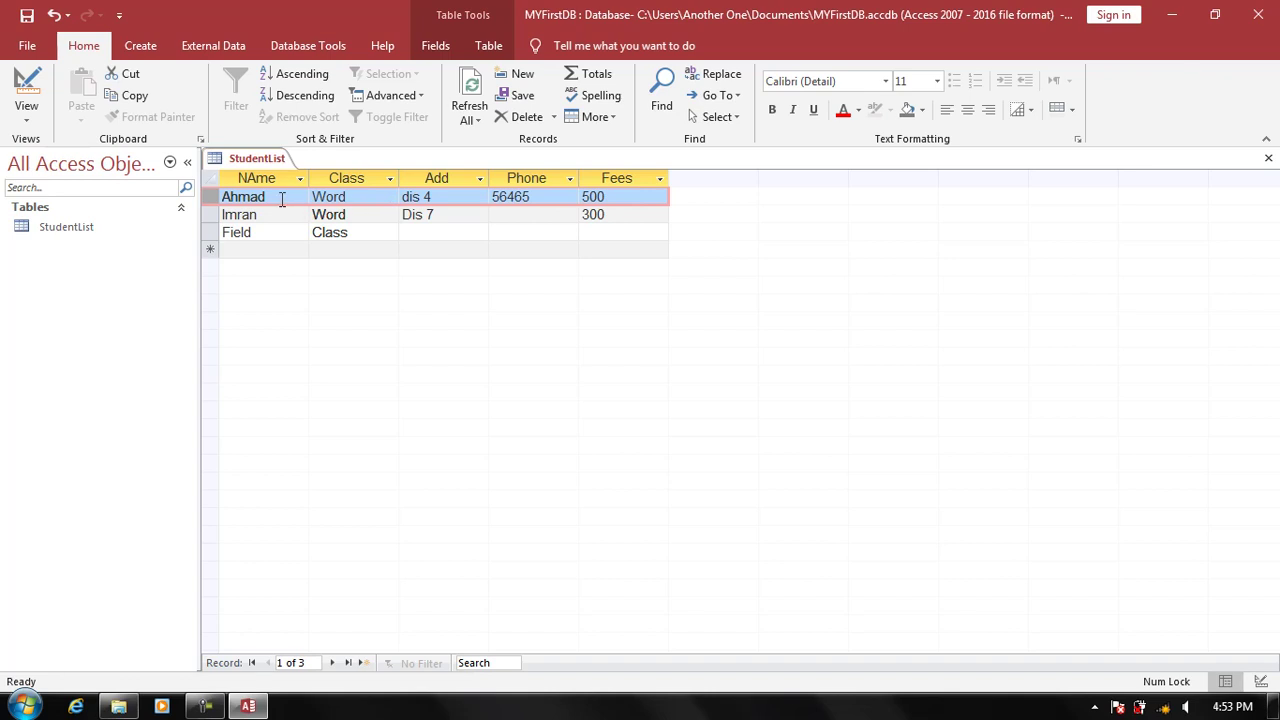
click(260, 180)
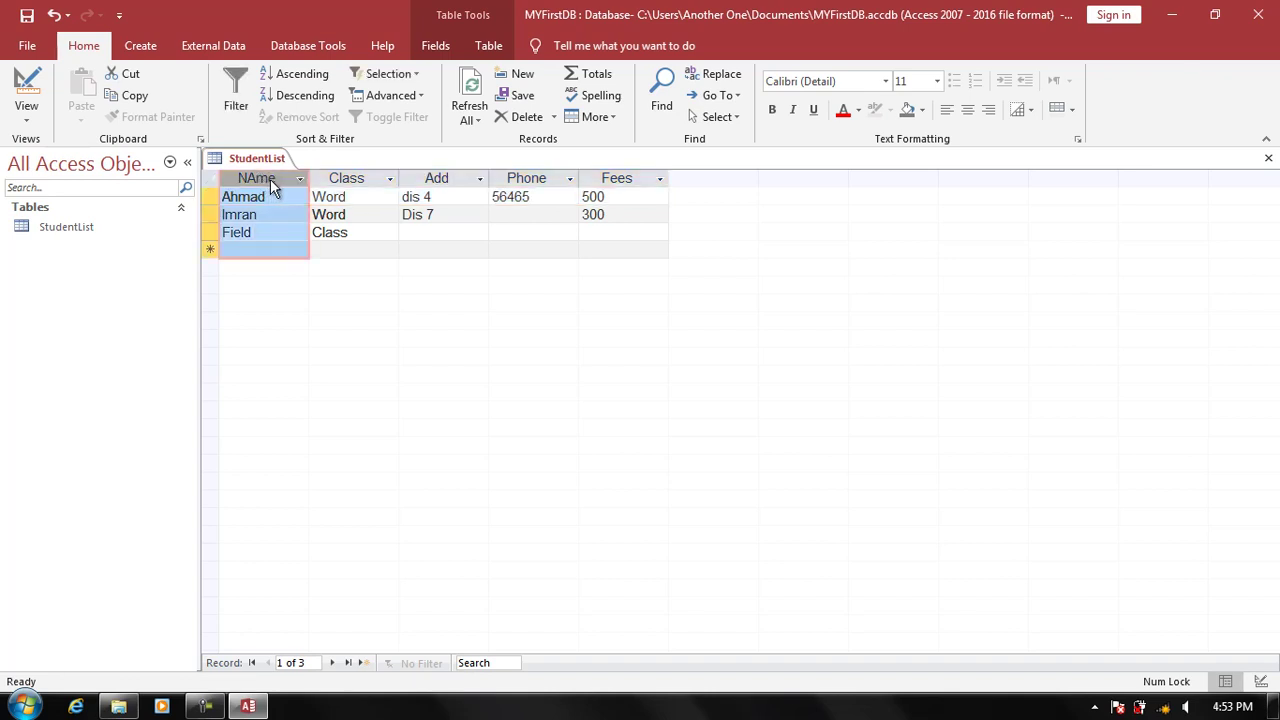
click(338, 176)
click(211, 198)
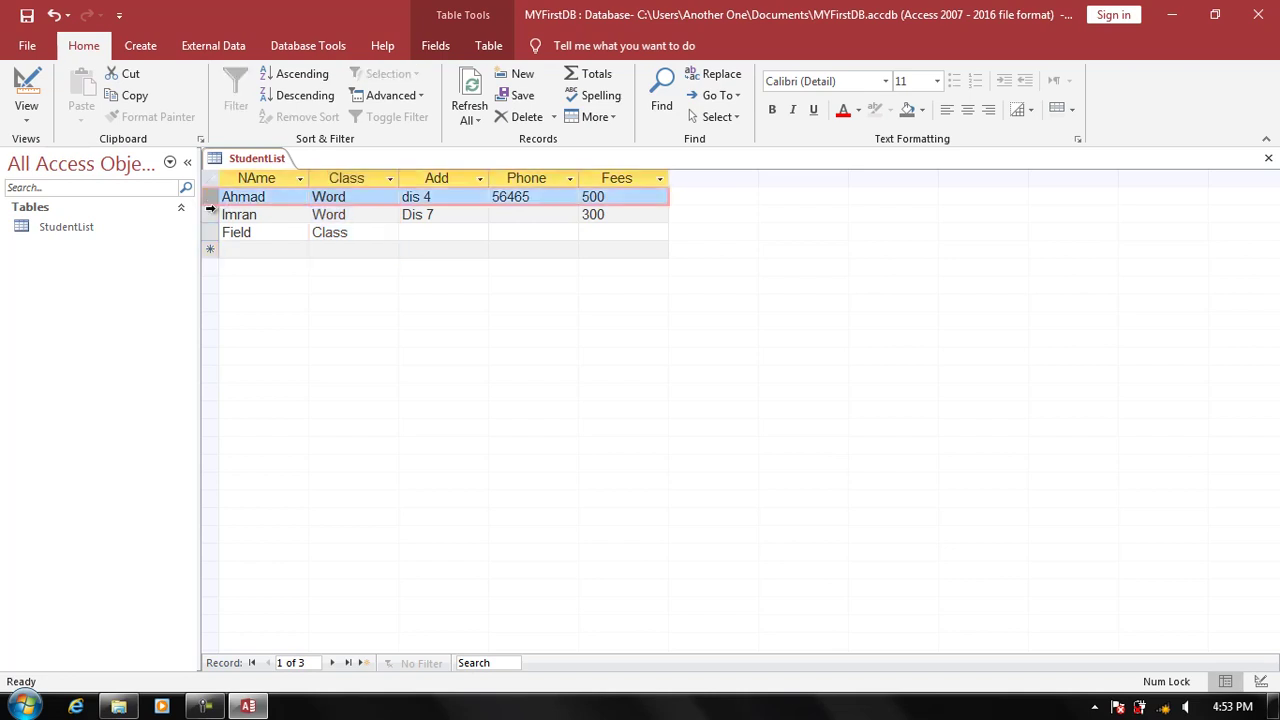
click(211, 214)
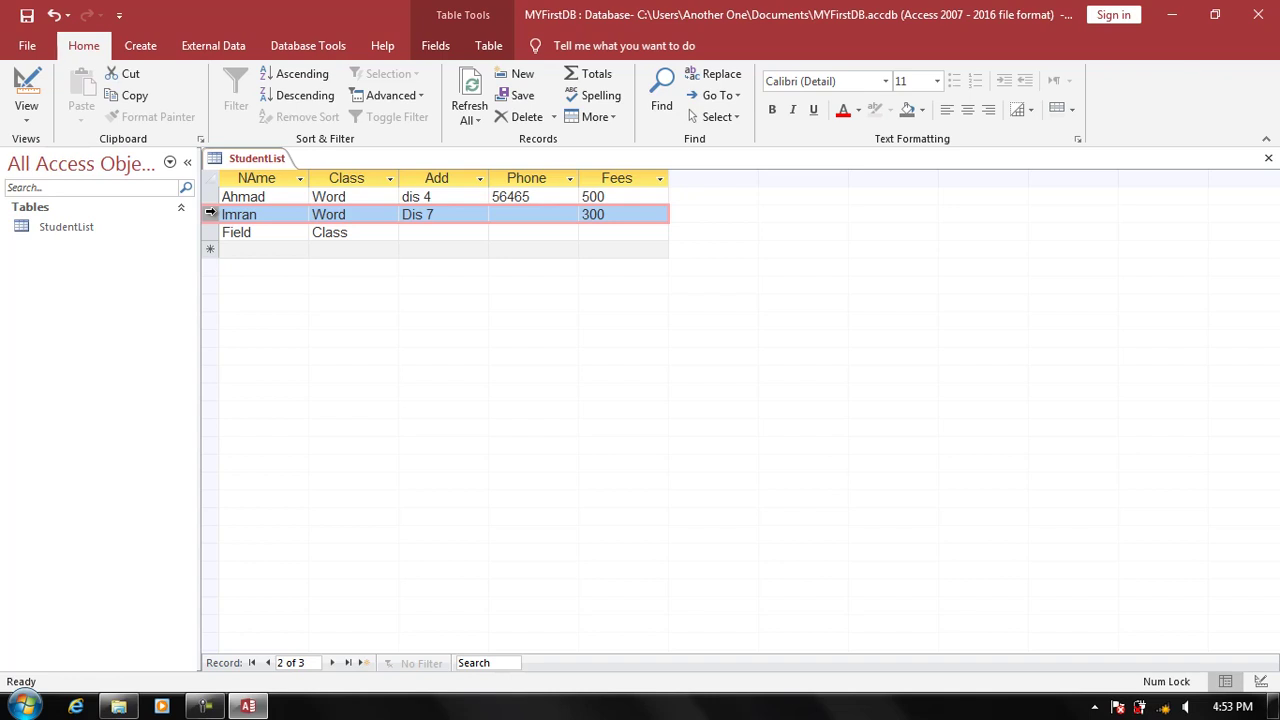
click(356, 232)
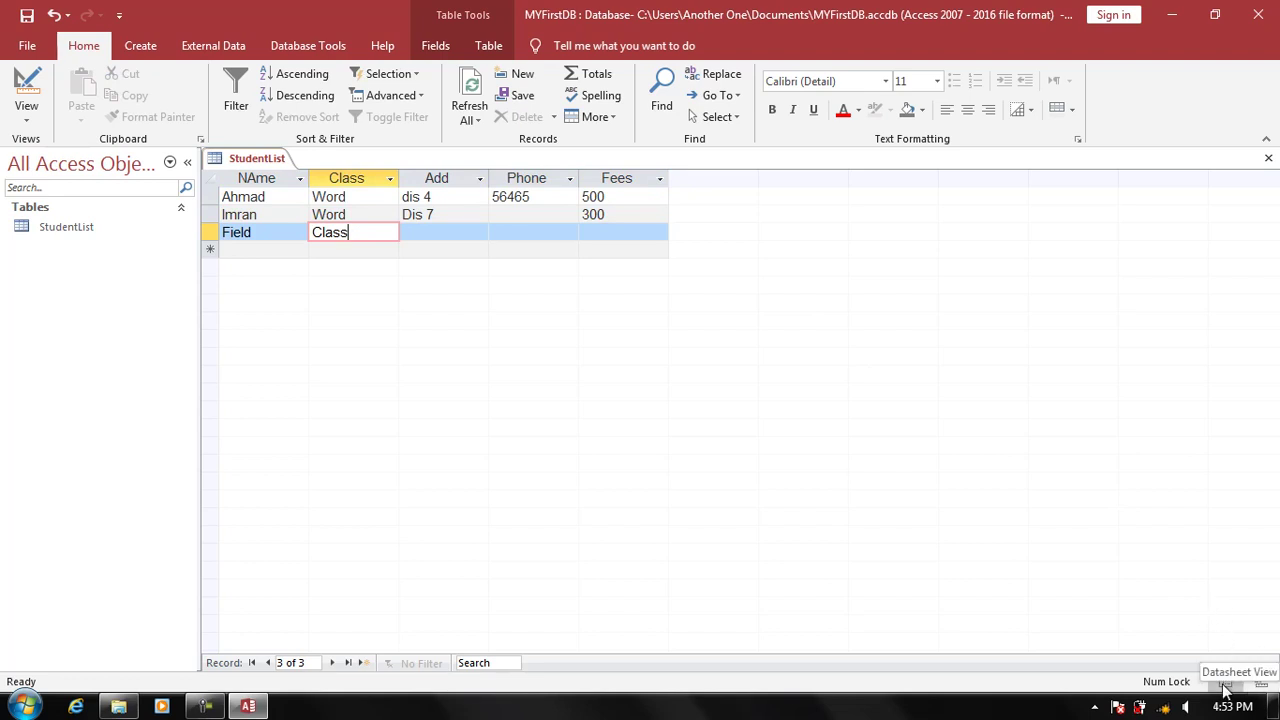
- Switch StudentList between Datasheet and Design views, ending in Design view
click(1259, 684)
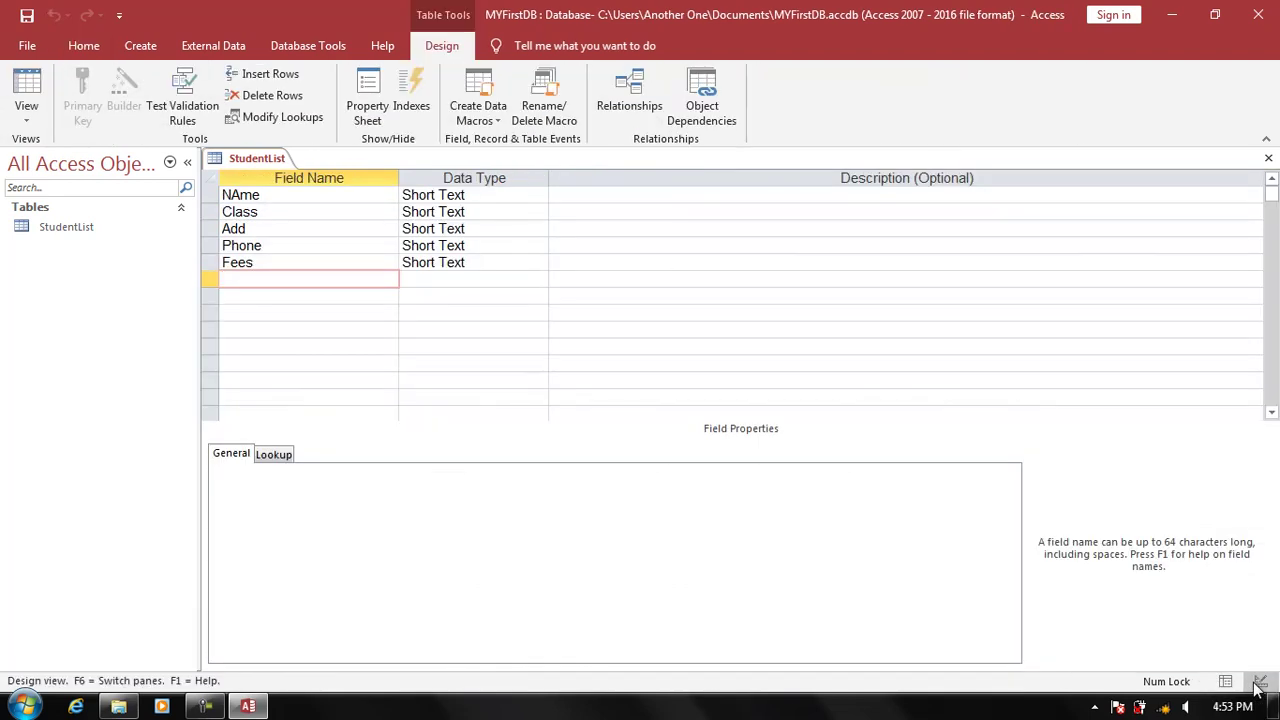
click(1228, 682)
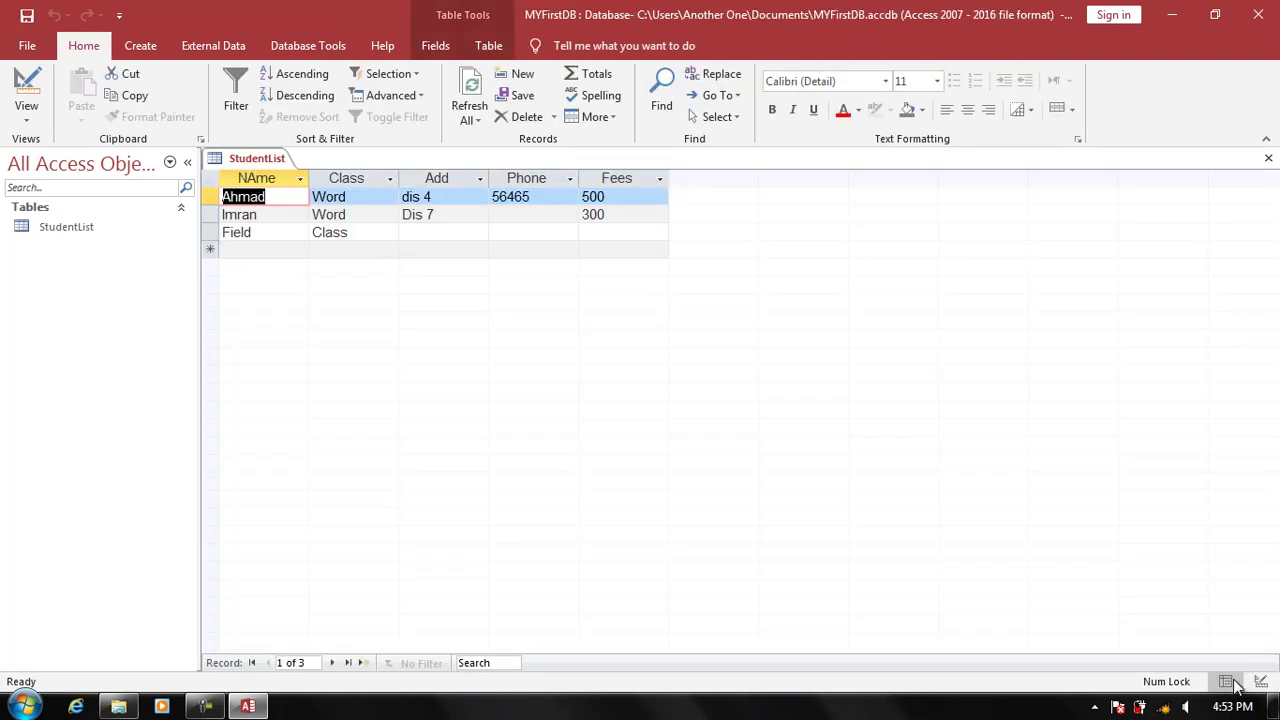
click(40, 115)
click(75, 191)
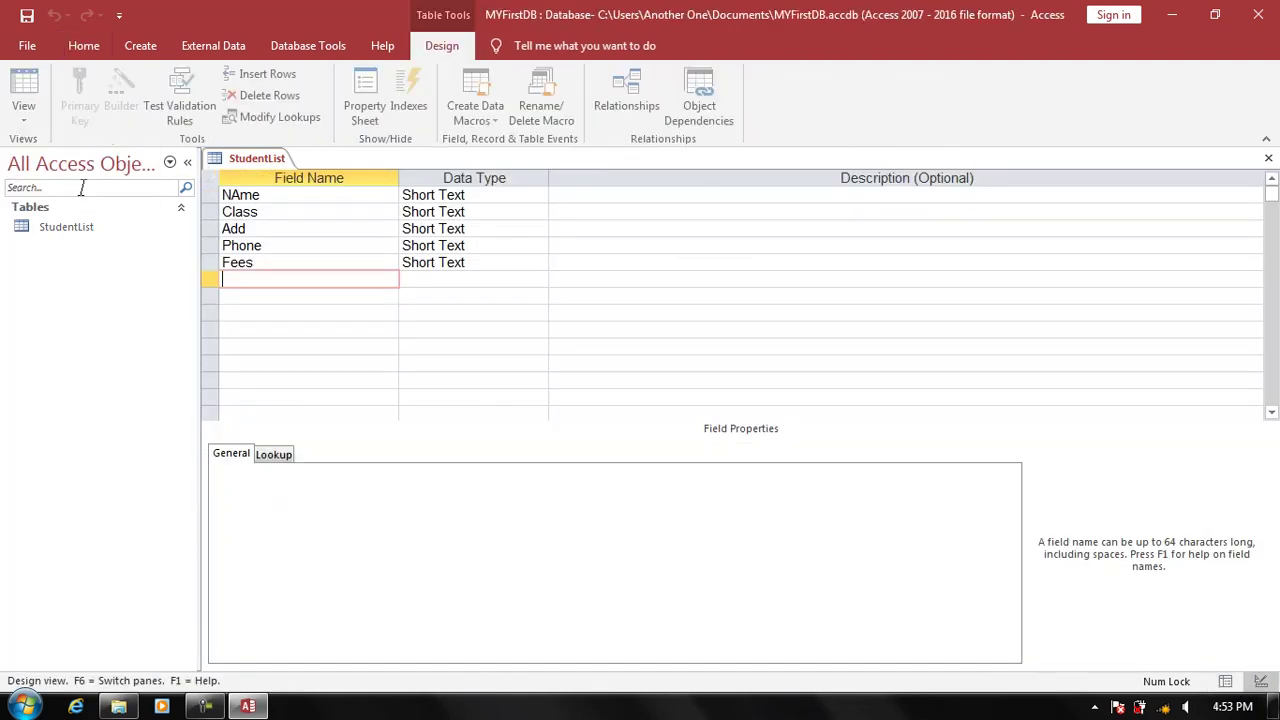
click(40, 115)
click(65, 191)
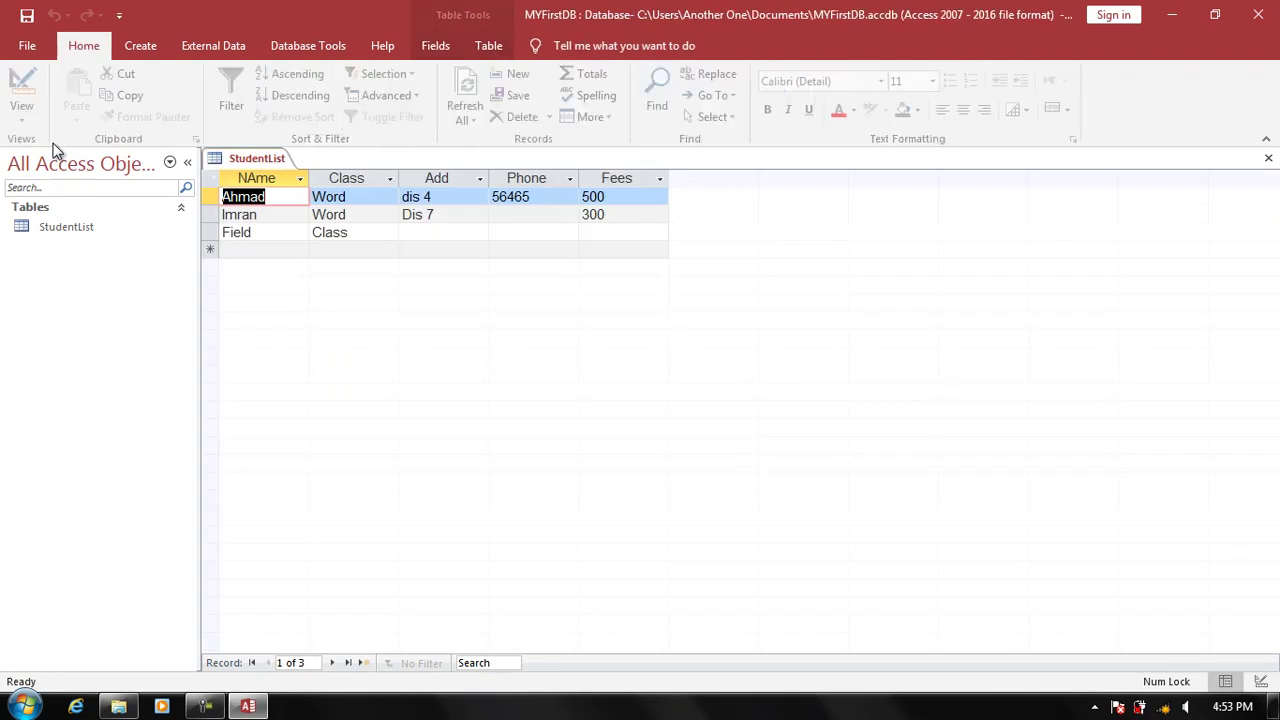
right_click(232, 163)
click(262, 238)
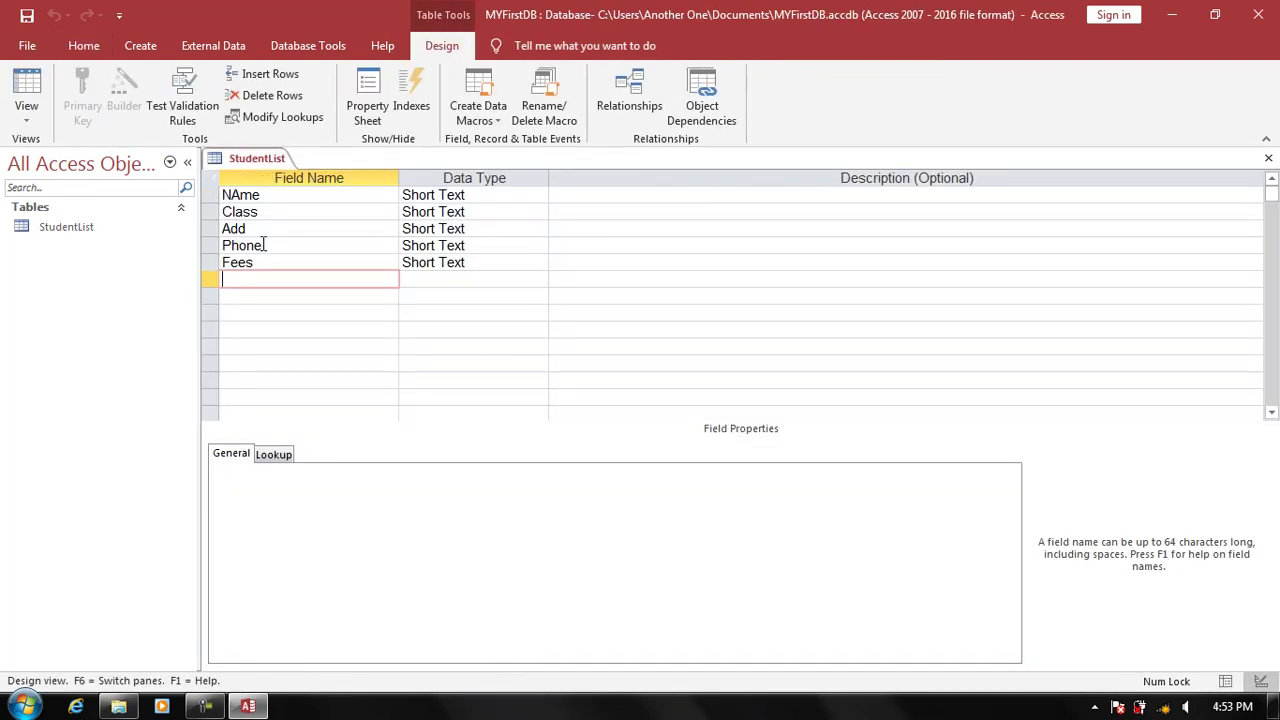
- Add a Date field, accept the reserved-word warning, and save on returning to Datasheet view
text(1)
key(BackSpace)
text(Date)
key(Tab)
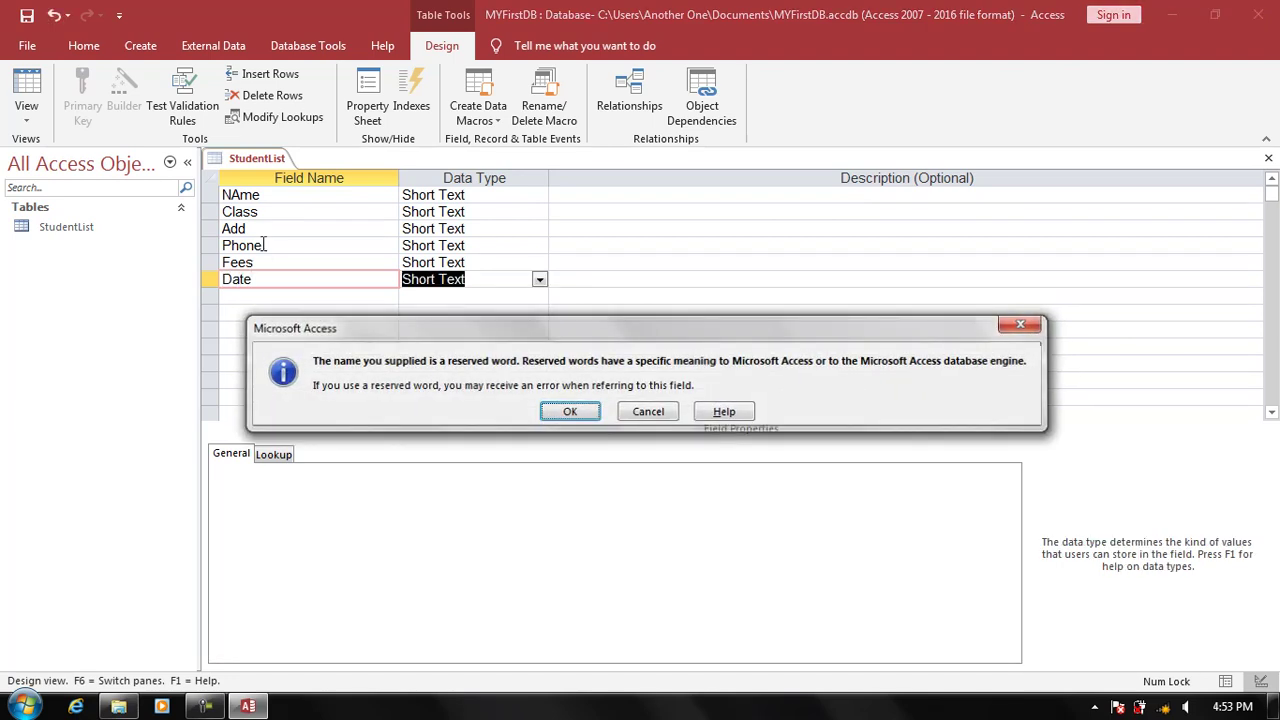
key(Return)
key(Return)
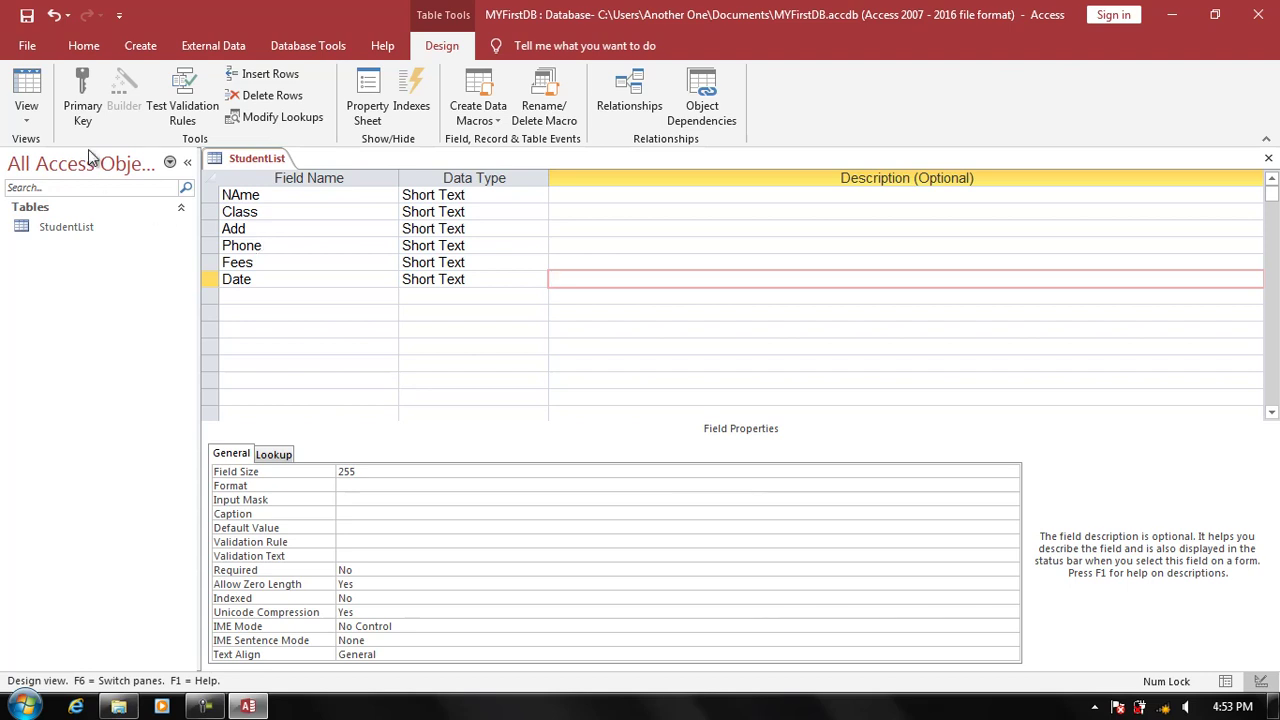
click(26, 95)
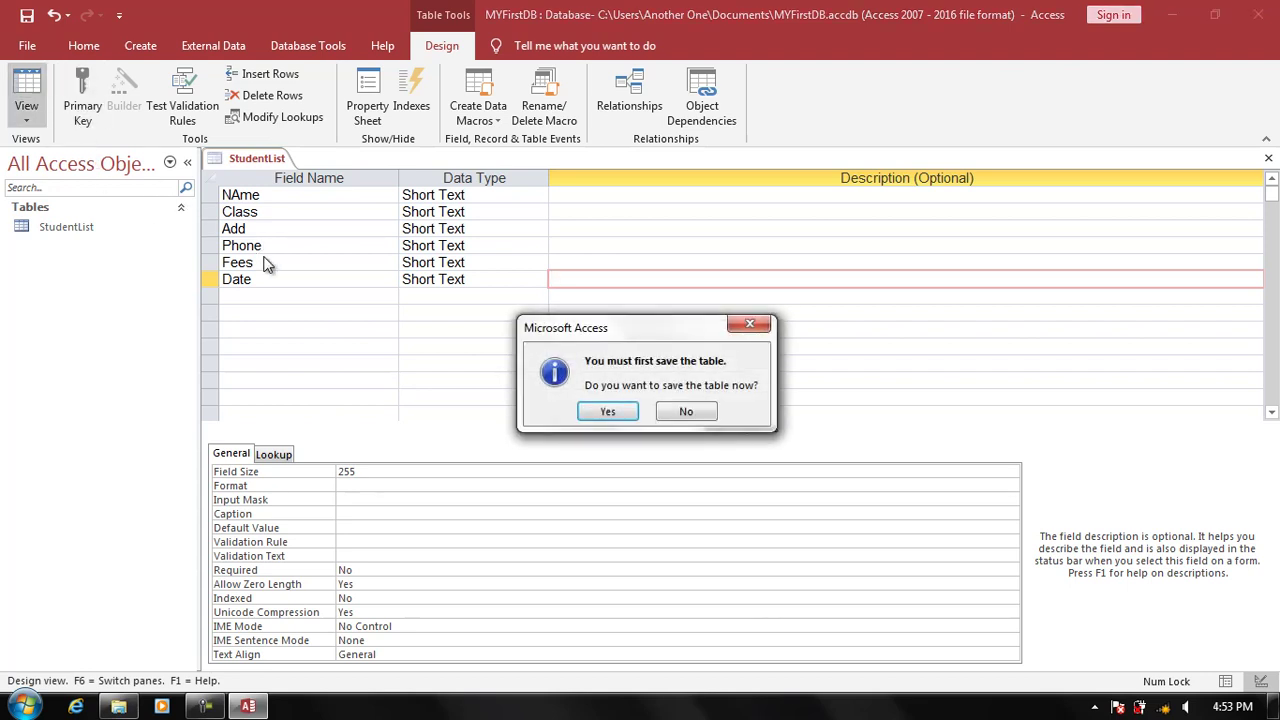
key(Return)
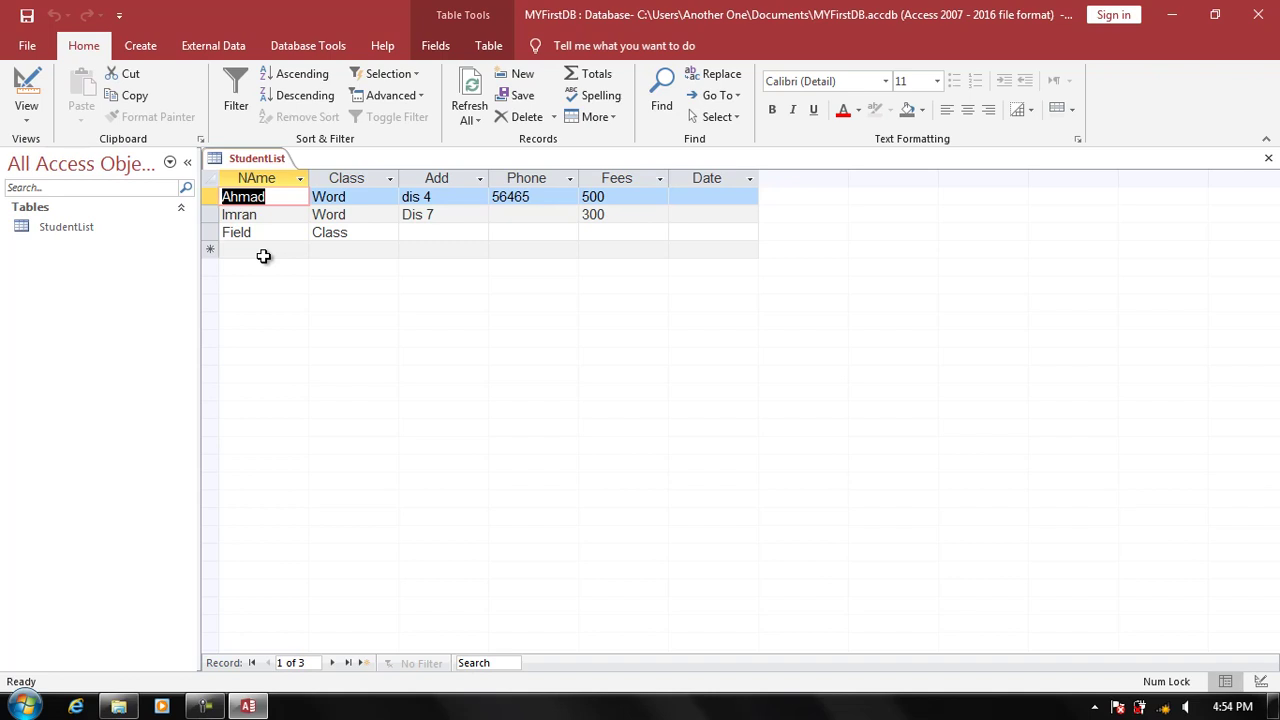
- In Design view, delete the Add field row, then save and return to Datasheet view
click(30, 115)
click(62, 190)
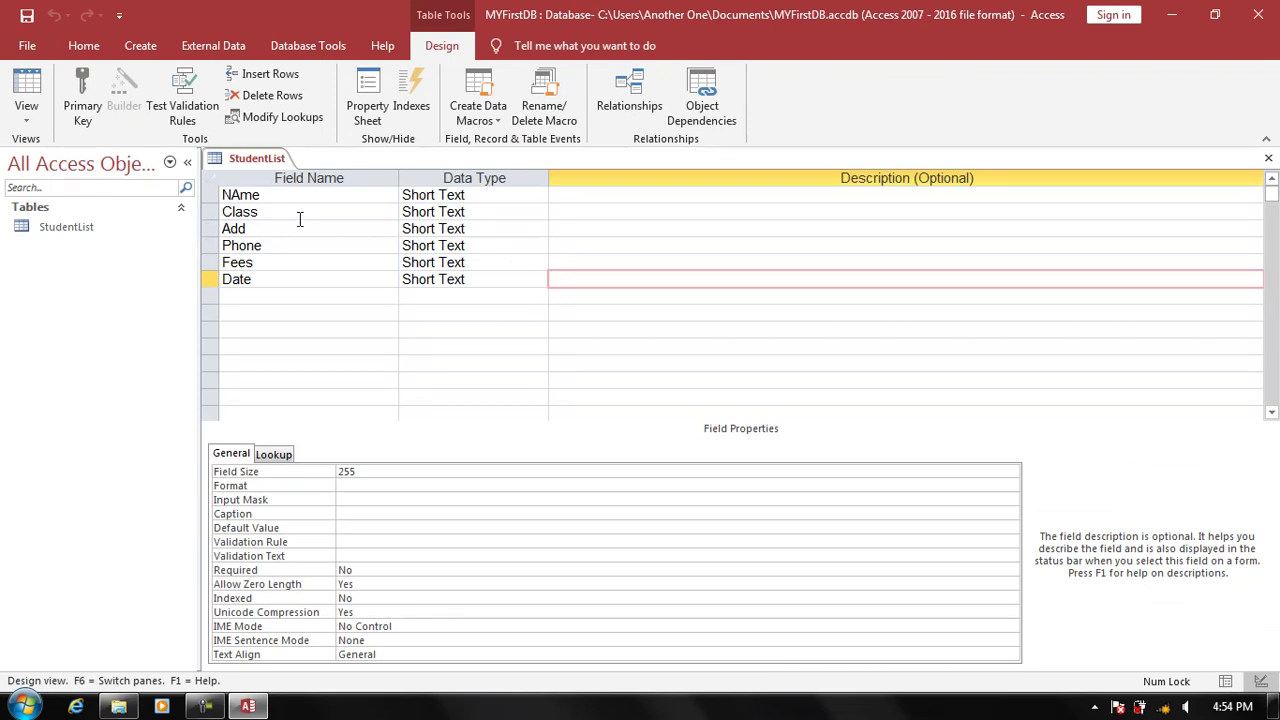
click(210, 229)
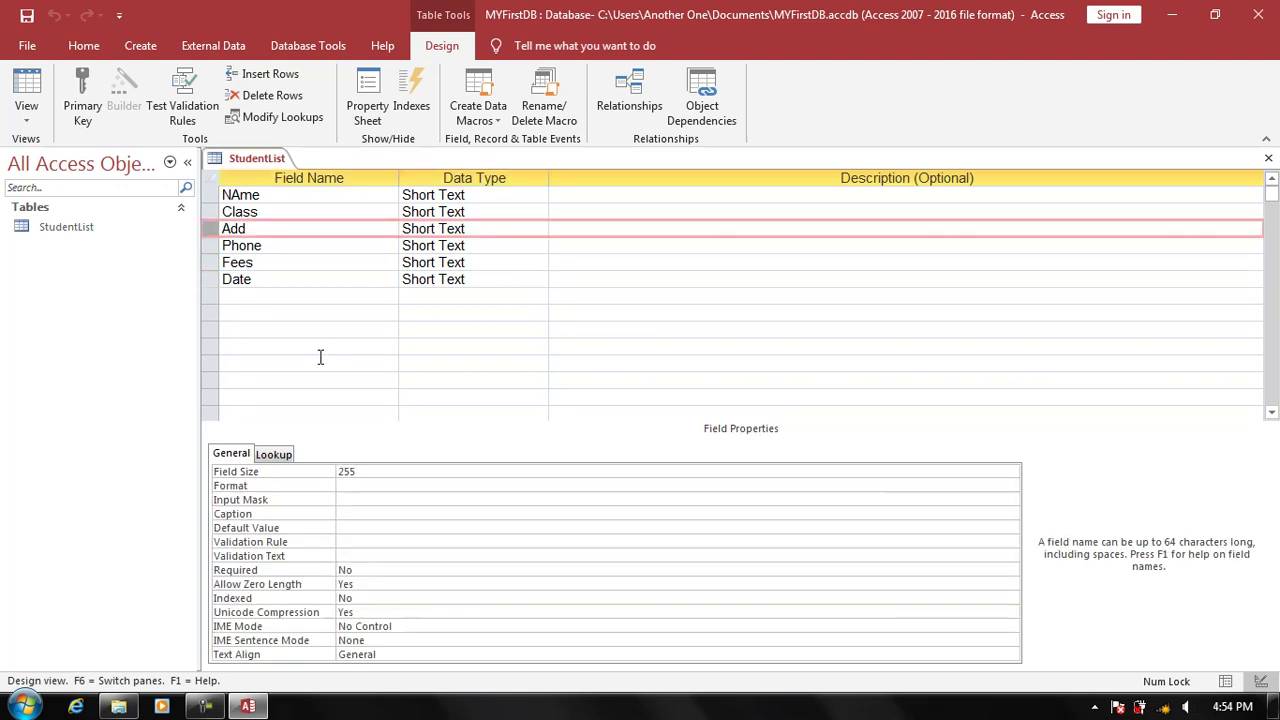
key(Delete)
key(Return)
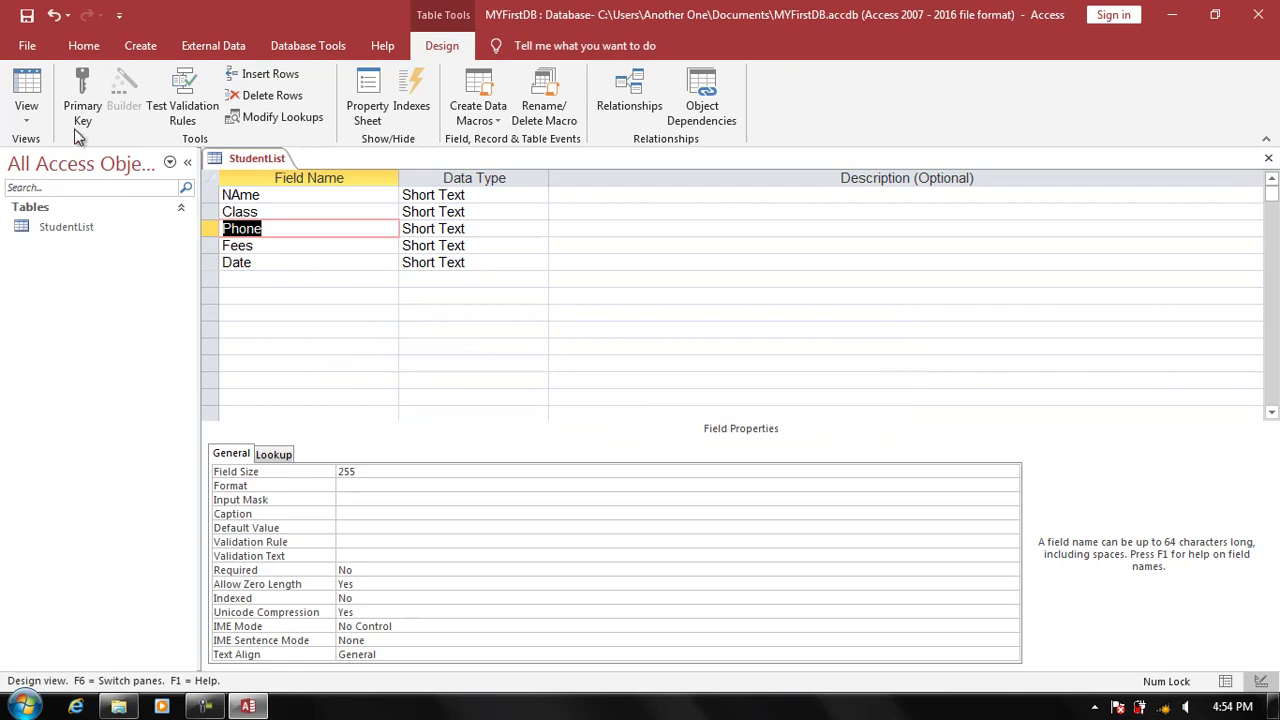
click(26, 95)
key(Return)
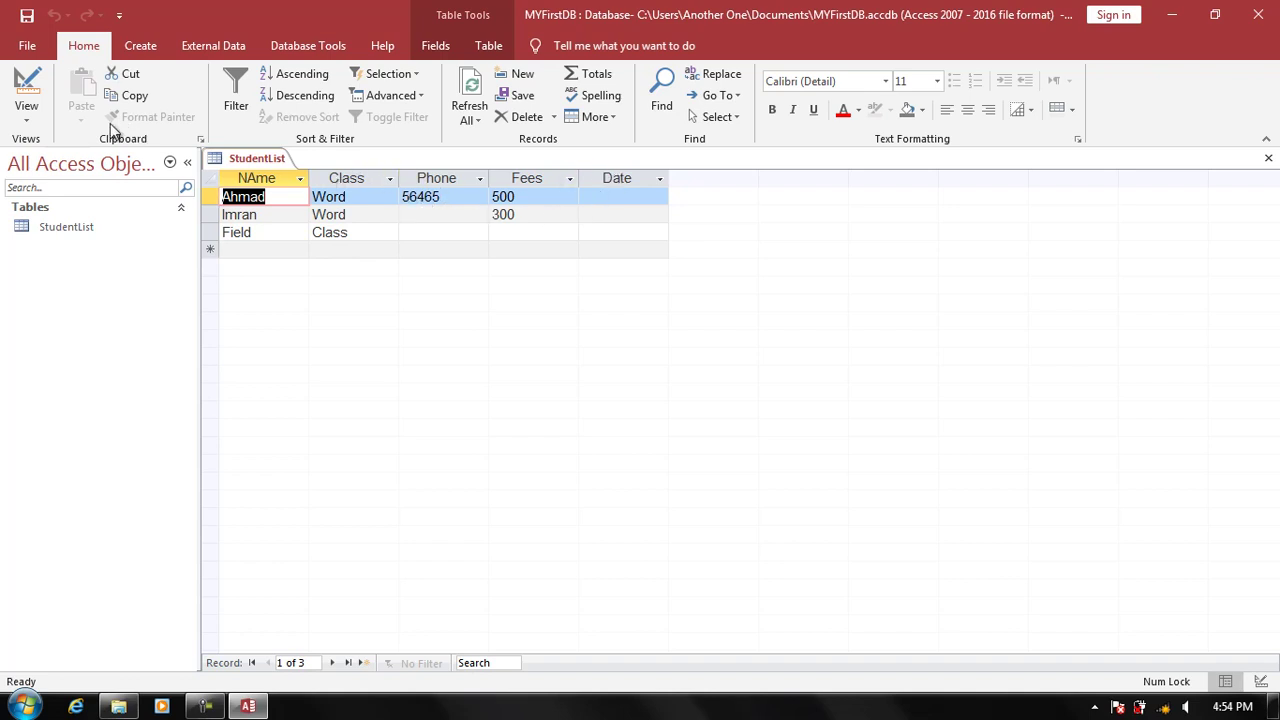
- Drag the Date field between NAme and Class in Design view, then save and view records
click(27, 95)
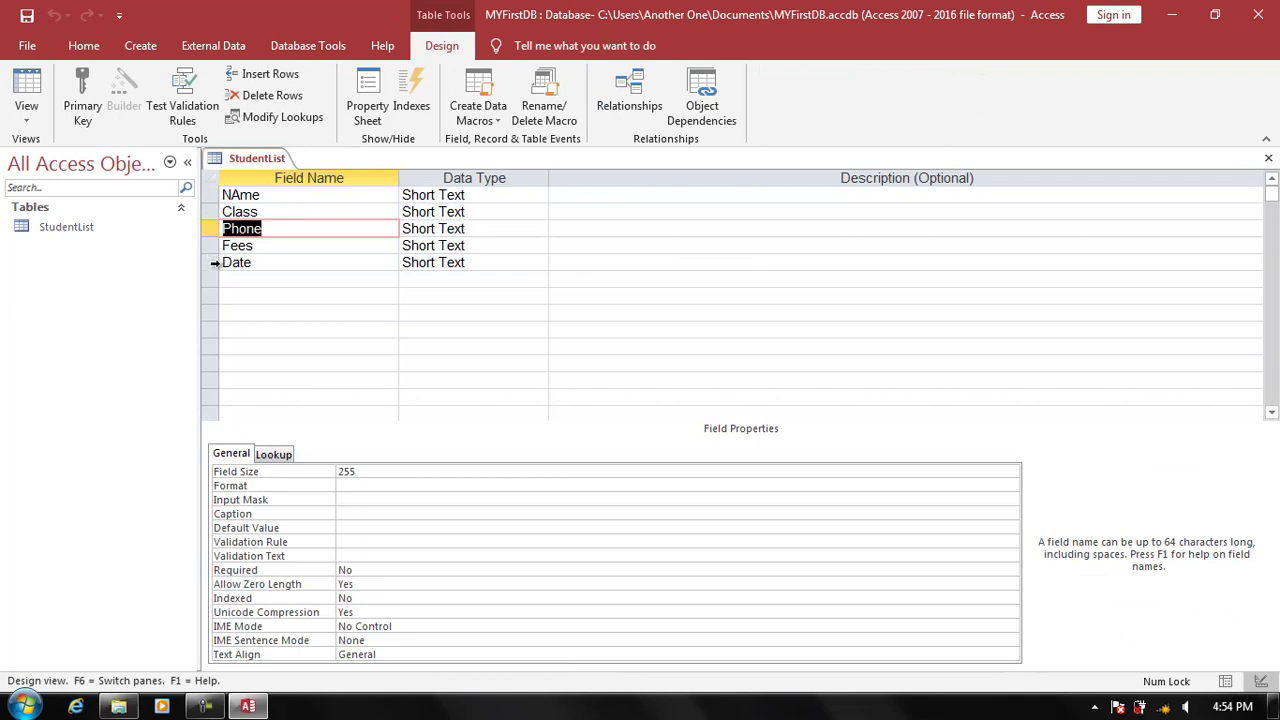
click(213, 262)
drag(212, 261, 211, 222)
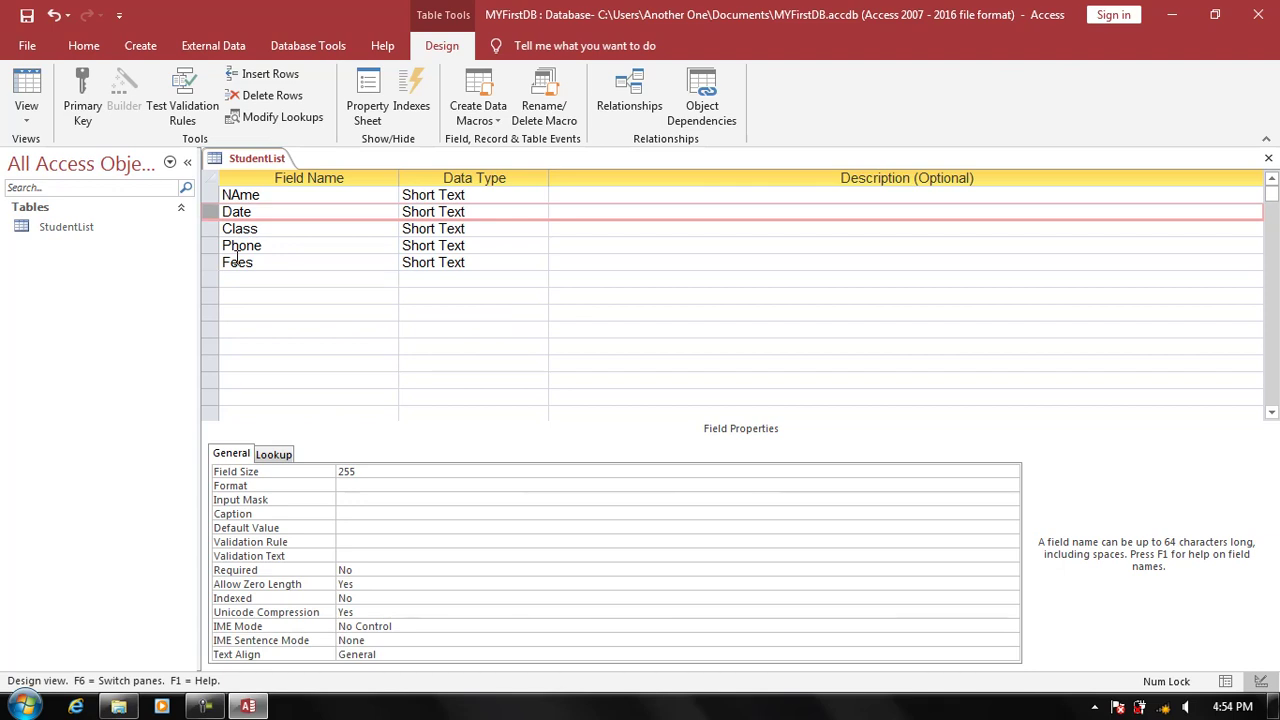
click(27, 92)
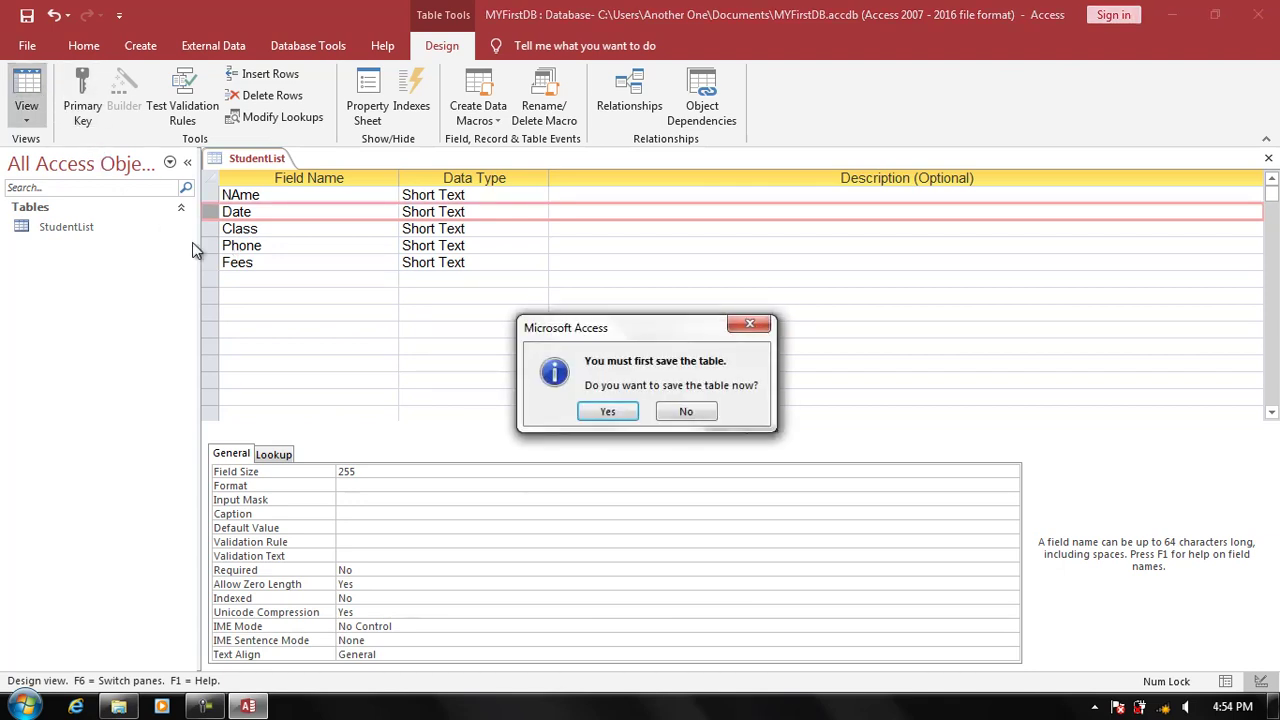
key(Return)
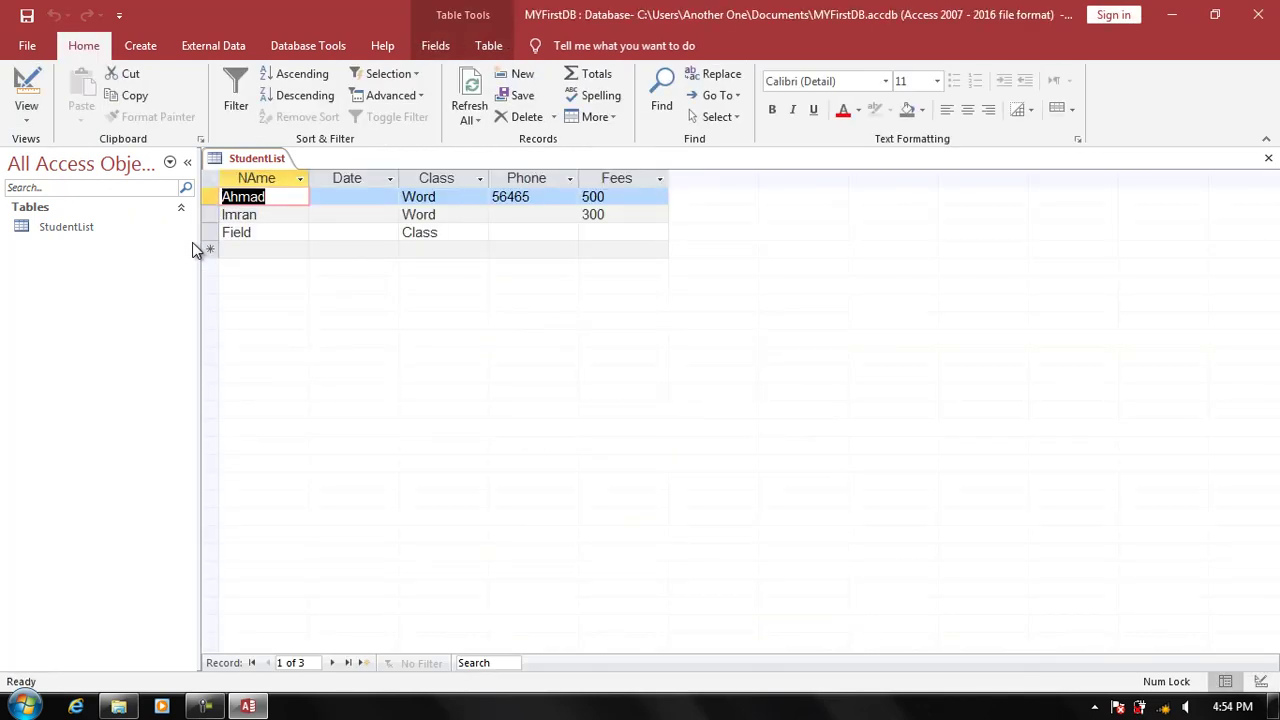